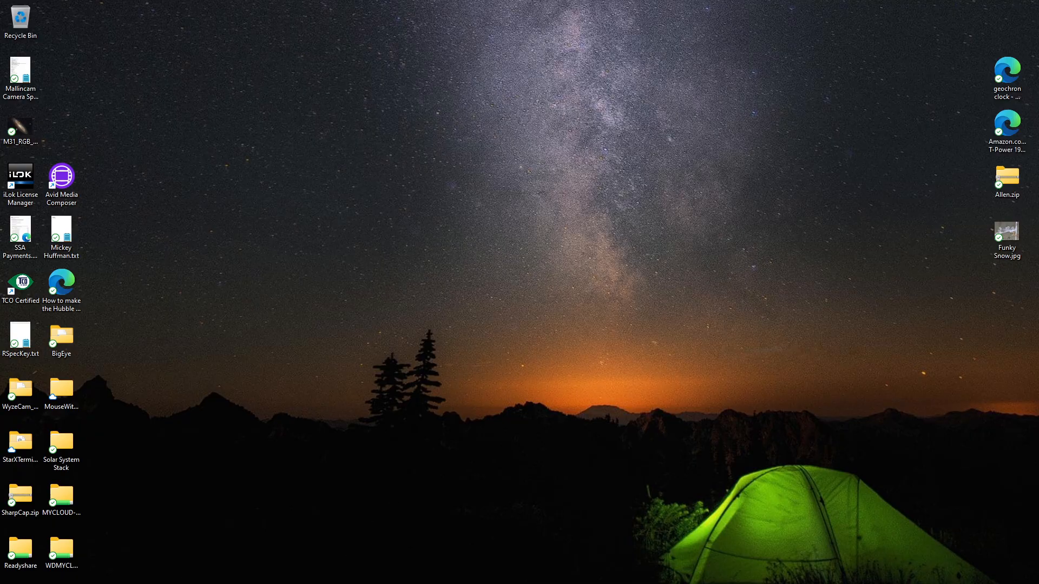
- Look up the SiriLic release downloads on its GitLab project page in the browser
{"action": "left_click", "coordinate": [513, 572]}
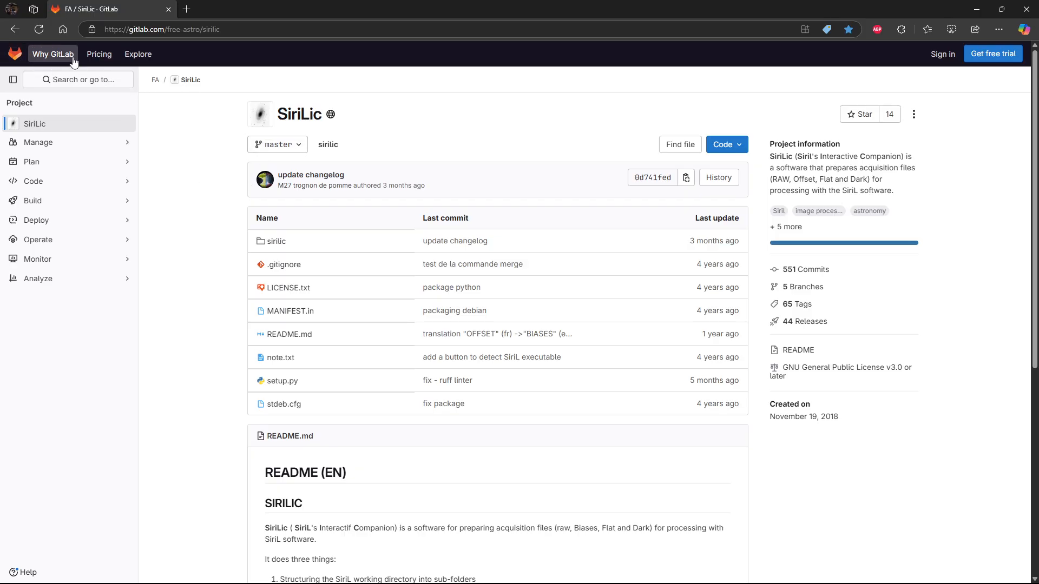
{"action": "mouse_move", "coordinate": [84, 138]}
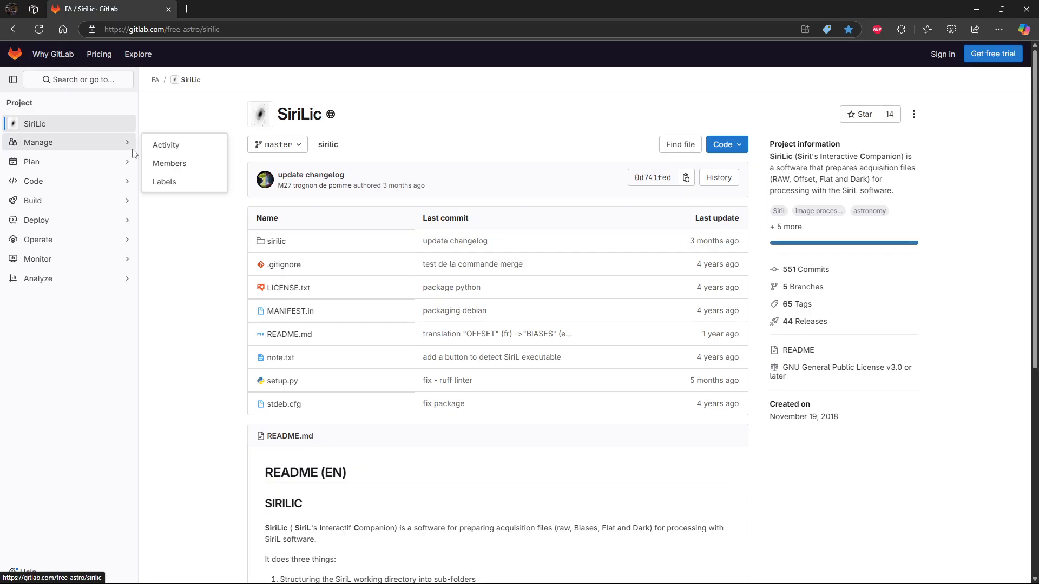
{"action": "mouse_move", "coordinate": [36, 222]}
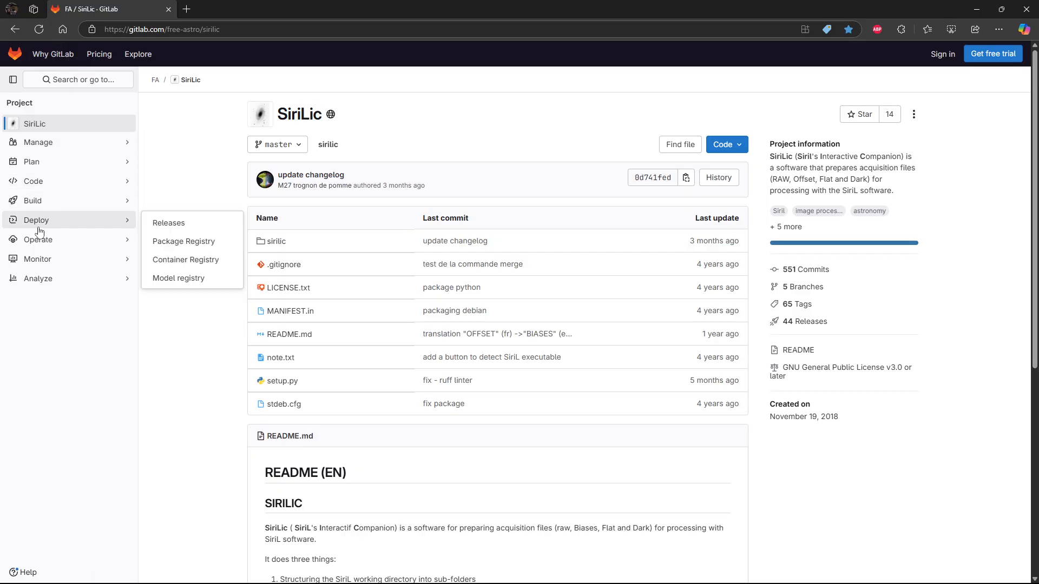
{"action": "left_click", "coordinate": [157, 230]}
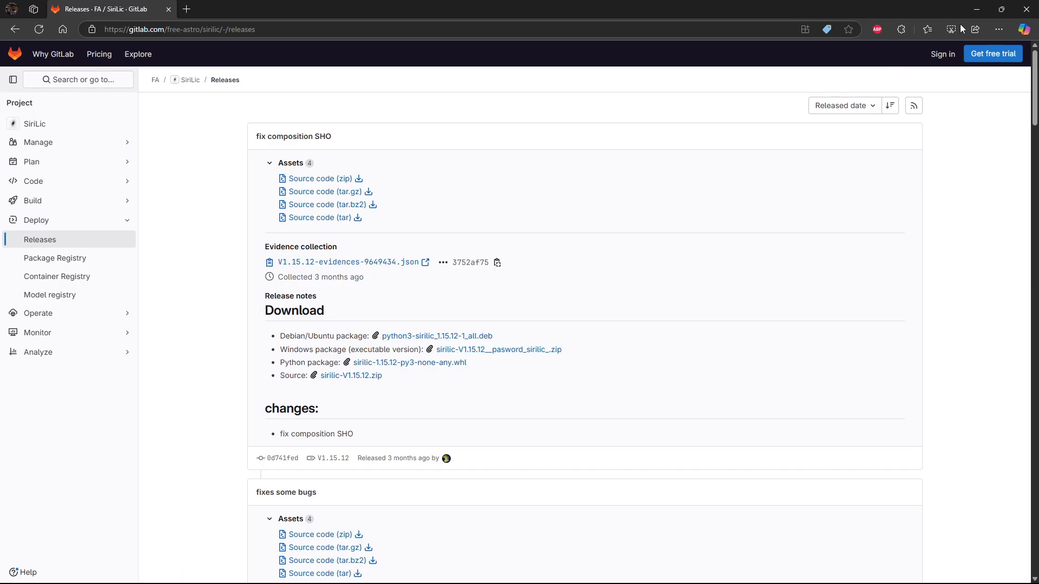
{"action": "left_click", "coordinate": [974, 9]}
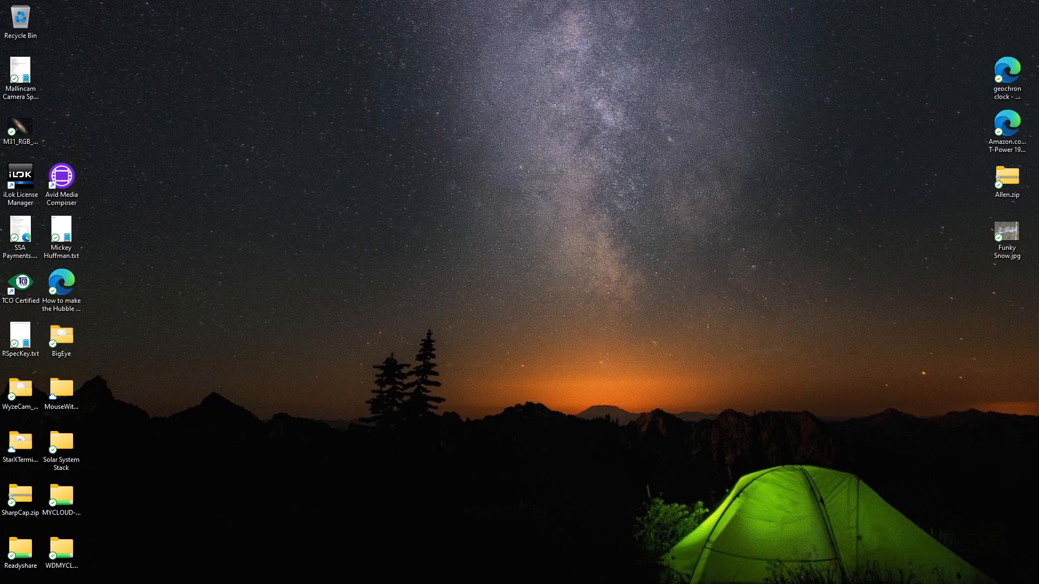
- Examine the sirilic-V1.15.12 folder on drive C in File Explorer and the actions available for sirilic-V1.15.12.exe
{"action": "mouse_move", "coordinate": [280, 582]}
{"action": "left_click", "coordinate": [536, 572]}
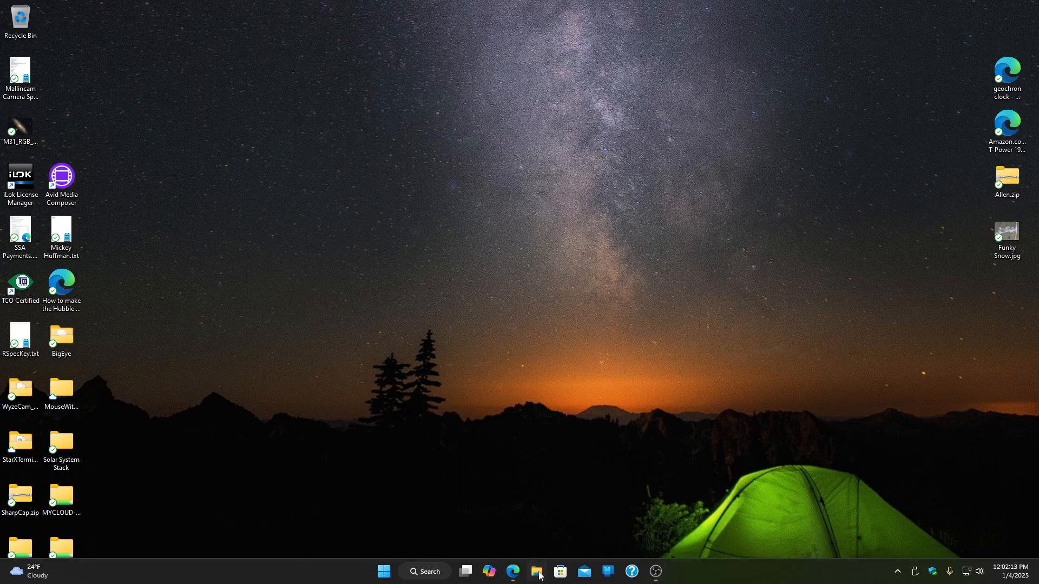
{"action": "double_click", "coordinate": [410, 228]}
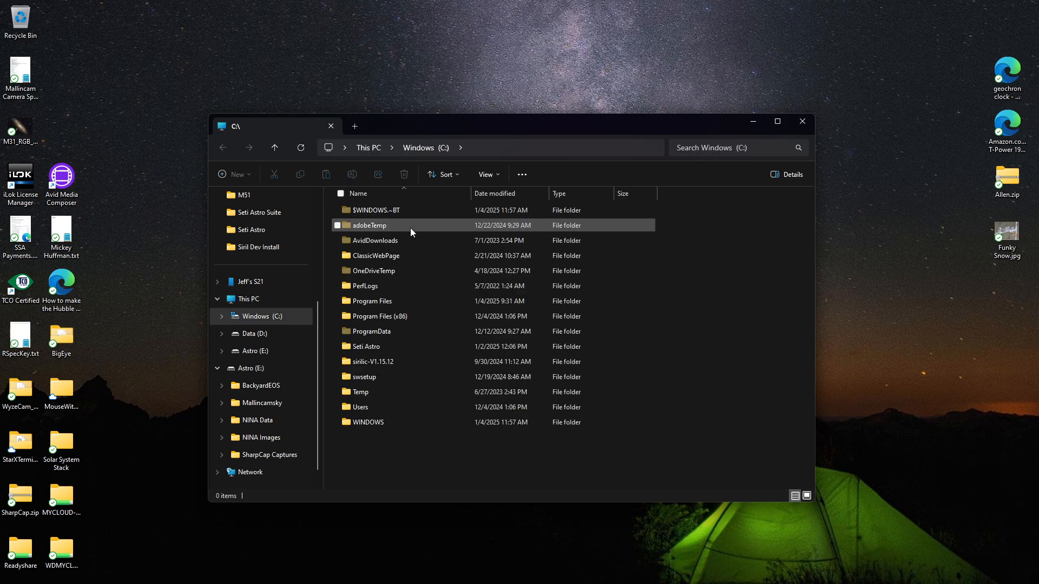
{"action": "double_click", "coordinate": [383, 361]}
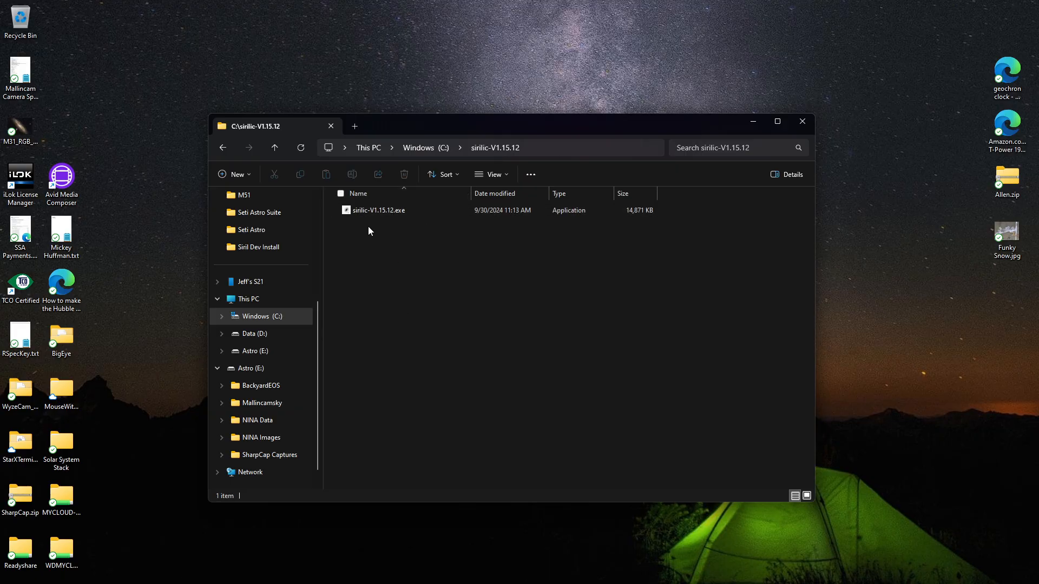
{"action": "right_click", "coordinate": [369, 213]}
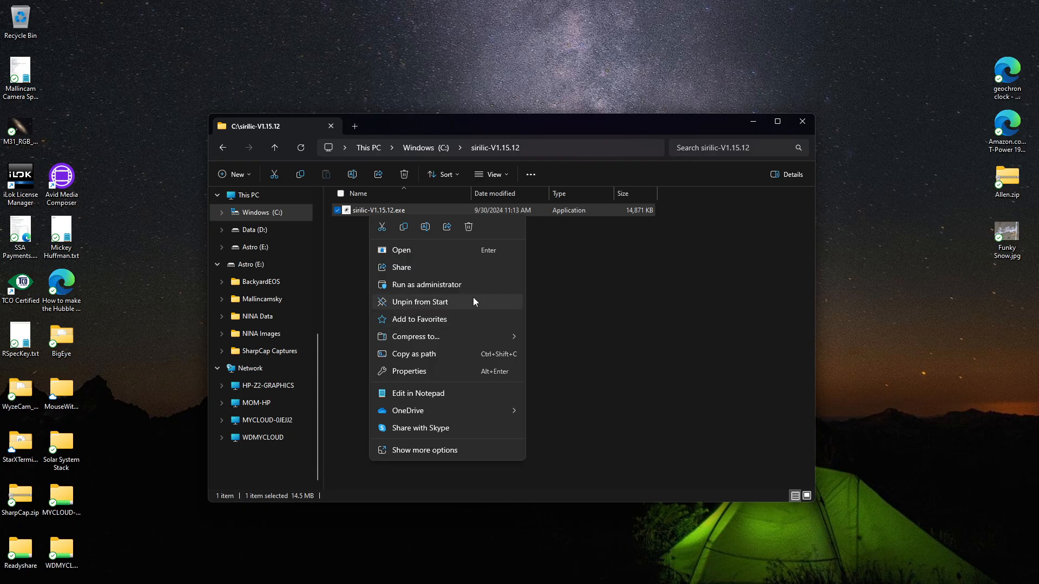
{"action": "left_click", "coordinate": [804, 122]}
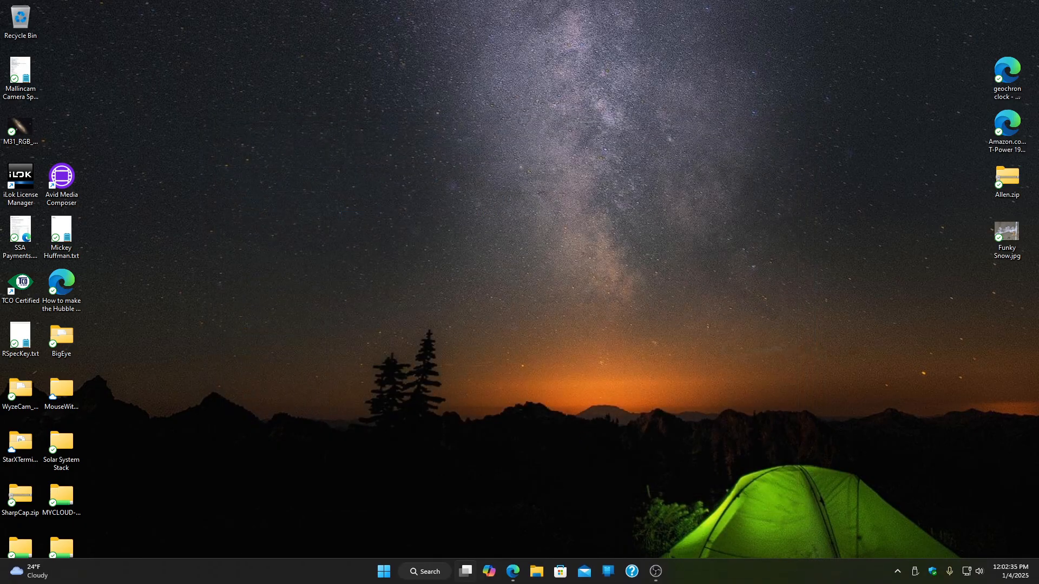
- Launch sirilic-V1.15.12 and move its window so it fits fully on the screen
{"action": "left_click", "coordinate": [384, 572]}
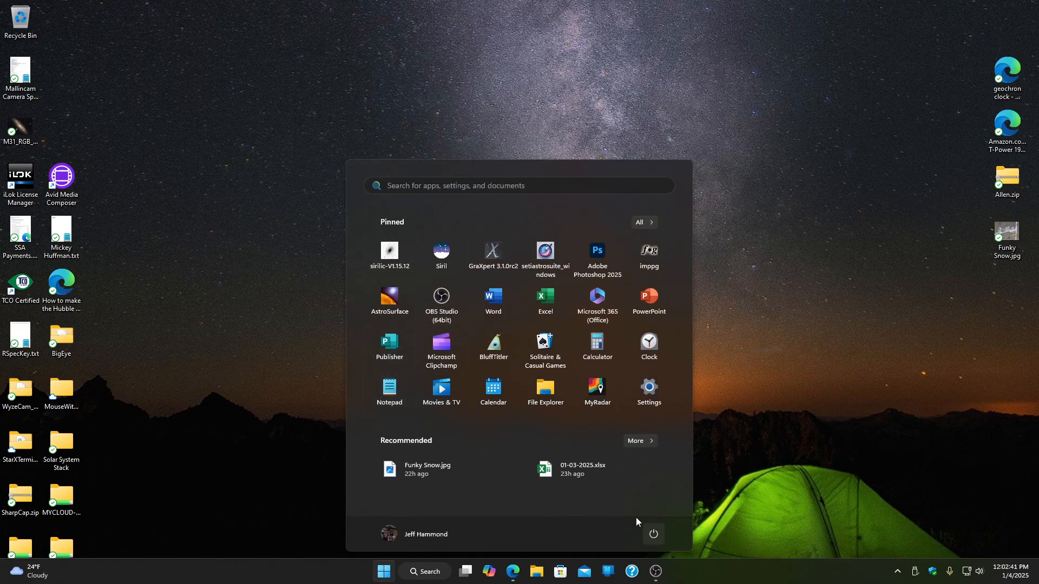
{"action": "left_click", "coordinate": [387, 258]}
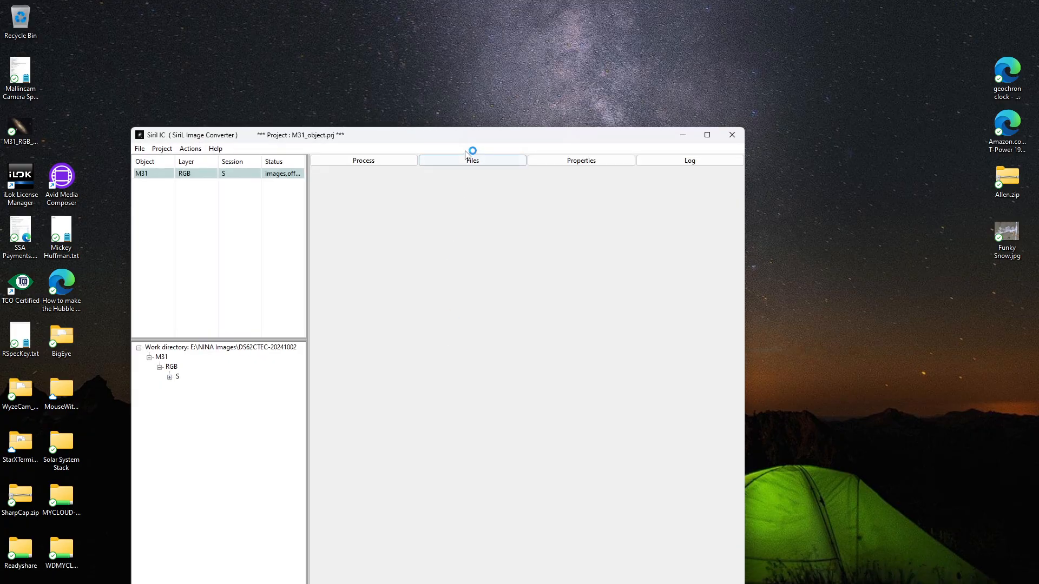
{"action": "left_click_drag", "start_coordinate": [453, 143], "coordinate": [528, 68]}
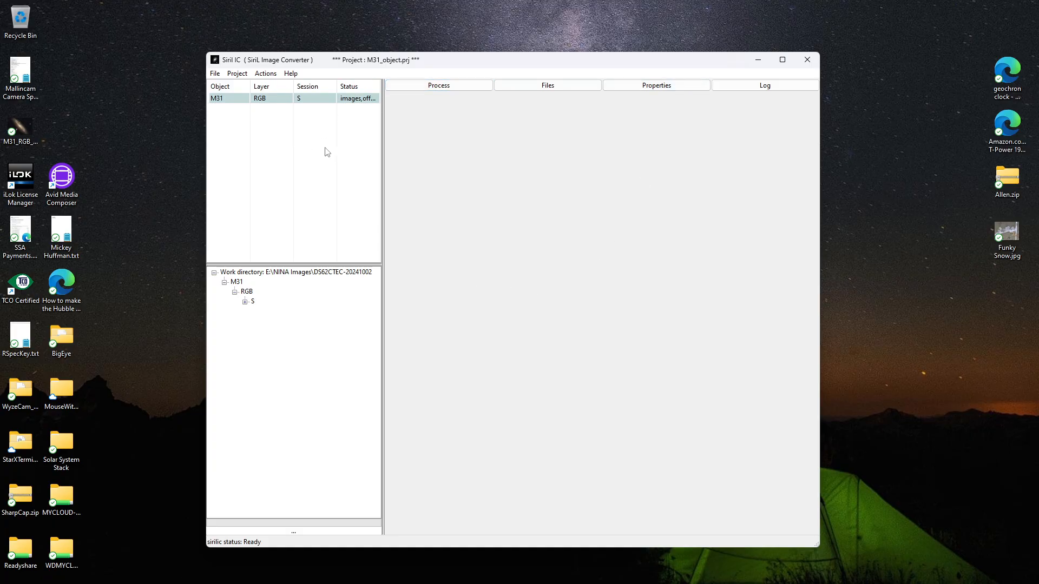
{"action": "left_click", "coordinate": [238, 75]}
{"action": "mouse_move", "coordinate": [215, 74]}
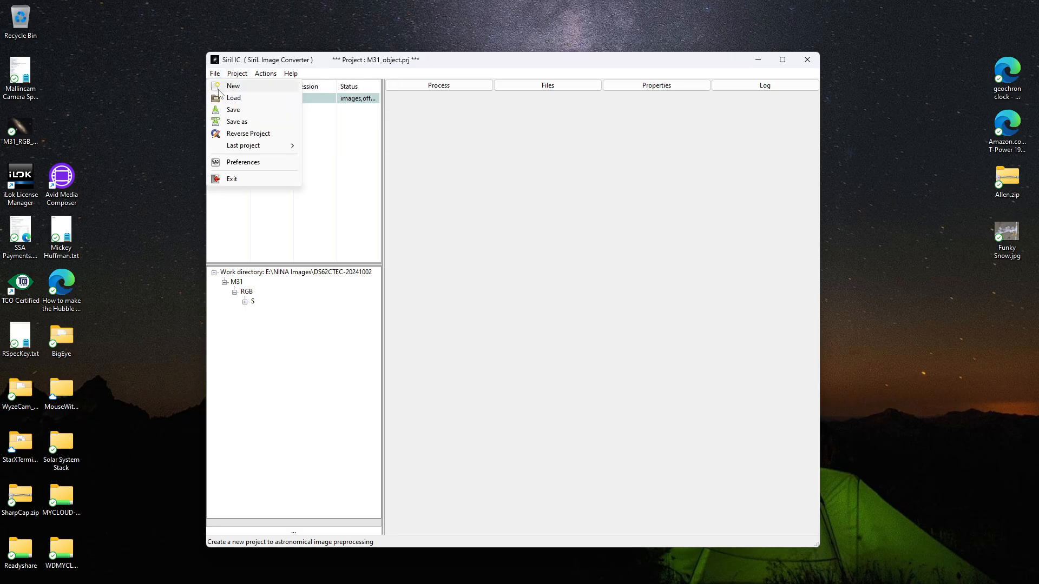
{"action": "left_click", "coordinate": [218, 90]}
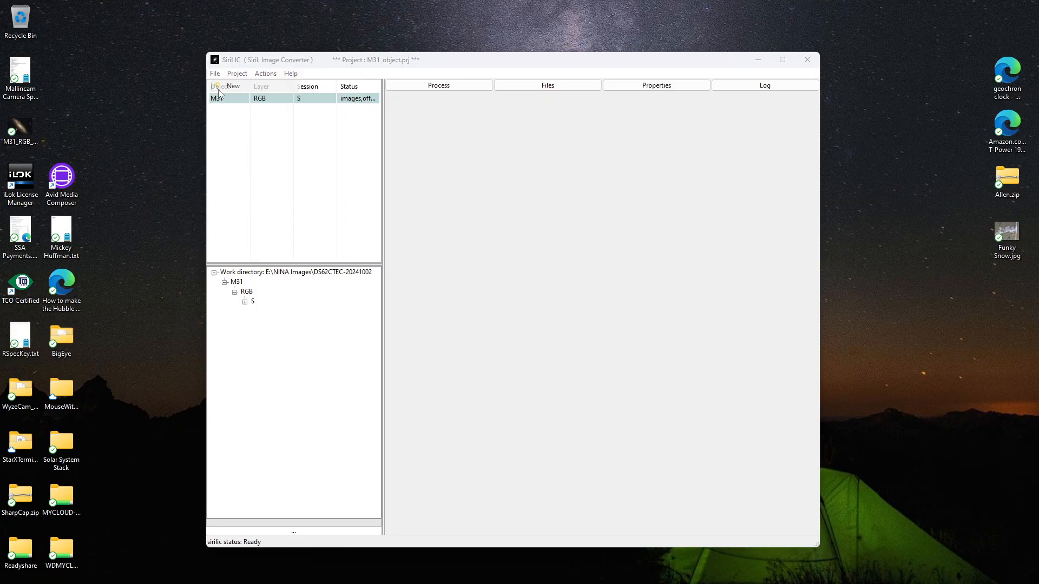
{"action": "left_click", "coordinate": [261, 139]}
{"action": "type", "text": "31"}
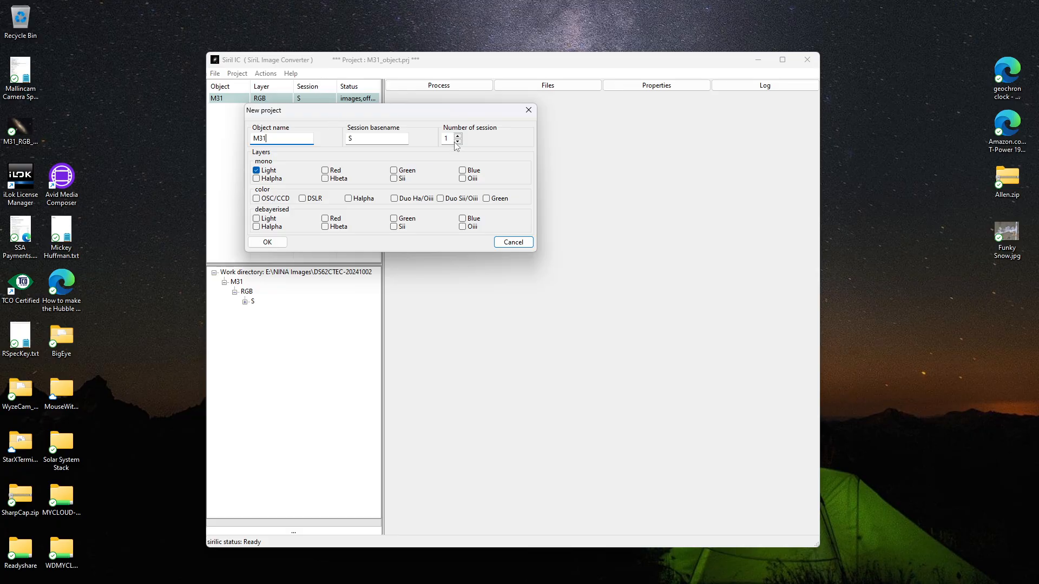
{"action": "left_click", "coordinate": [510, 243]}
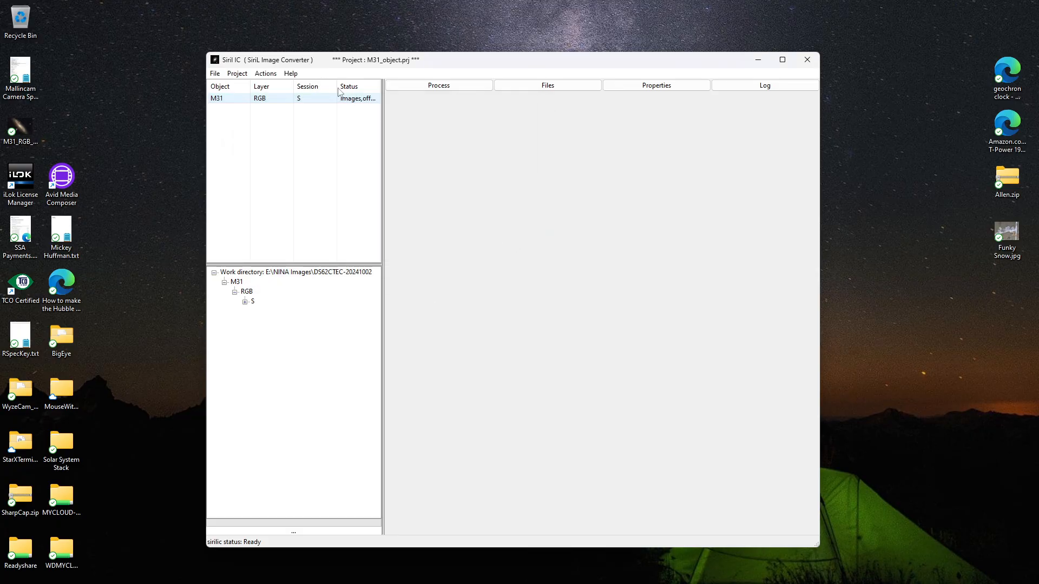
- Review the project's global properties, including multi-session, CFA equalization and identical layer parameters, and accept them
{"action": "left_click", "coordinate": [237, 73]}
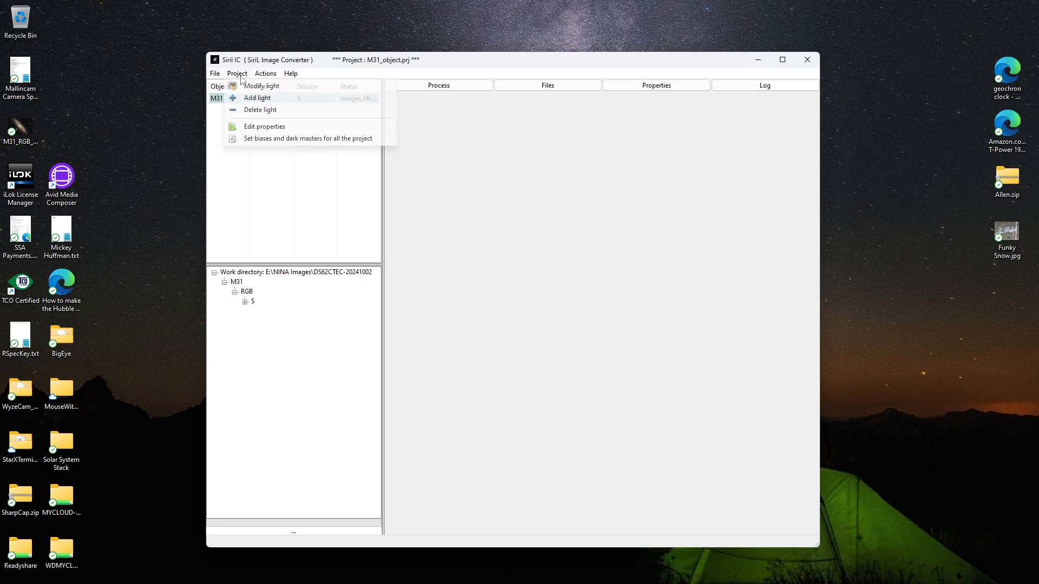
{"action": "left_click", "coordinate": [253, 128]}
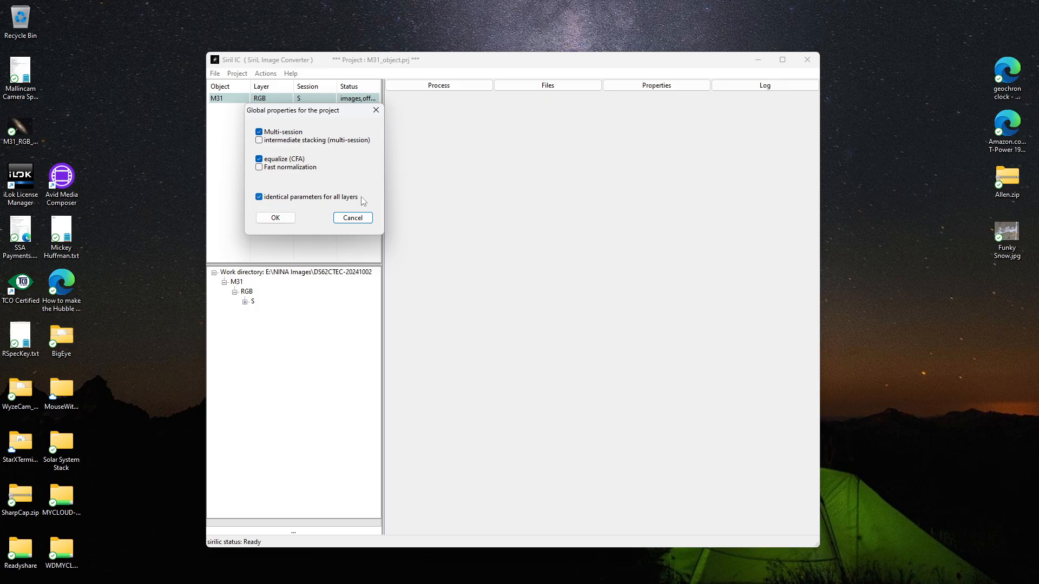
{"action": "left_click", "coordinate": [270, 220]}
- Review the program preferences, including the work directory, Siril executable, script options and sequence mode, and accept them
{"action": "left_click", "coordinate": [215, 74]}
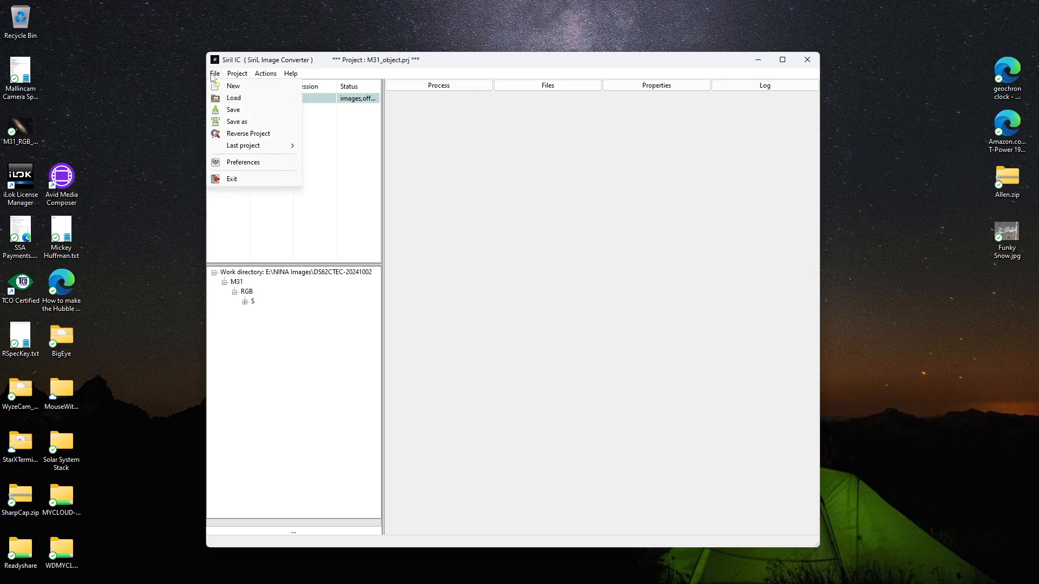
{"action": "left_click", "coordinate": [229, 162]}
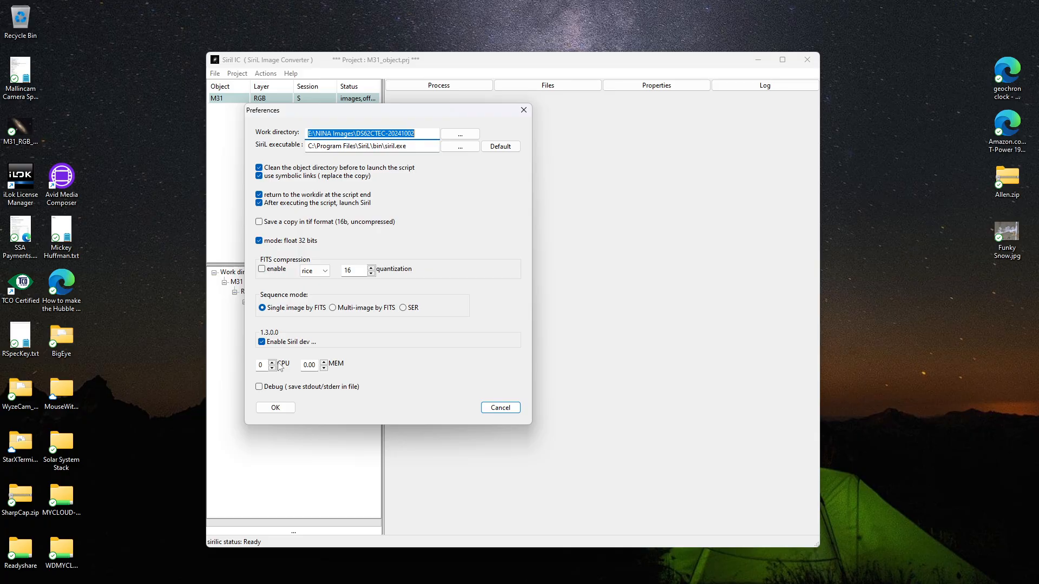
{"action": "left_click", "coordinate": [273, 408]}
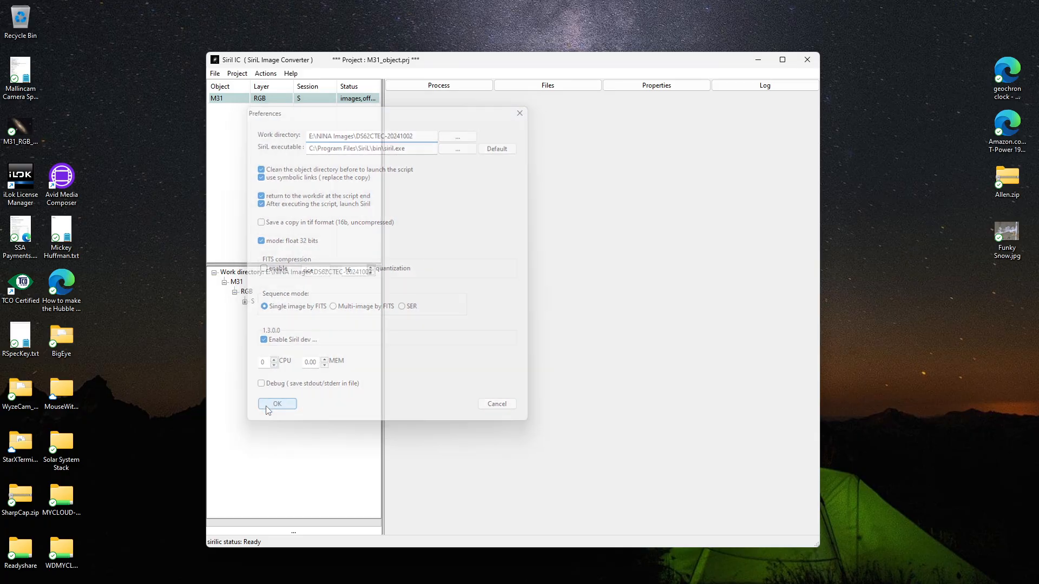
- Create a new M31 project with session basename S, two sessions and an RGB color layer instead of mono Light
{"action": "left_click", "coordinate": [214, 74]}
{"action": "left_click", "coordinate": [218, 85]}
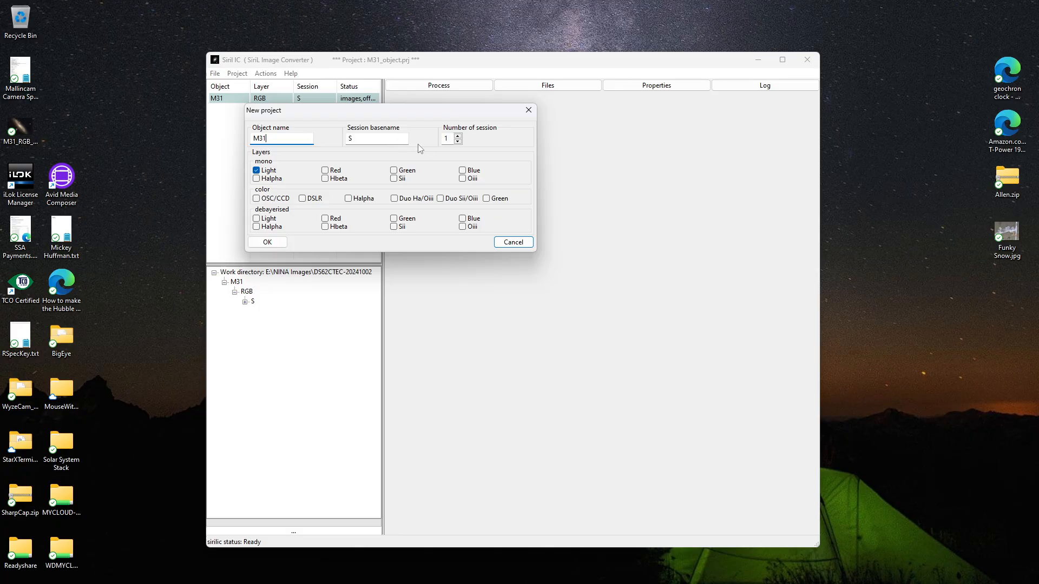
{"action": "left_click", "coordinate": [458, 136]}
{"action": "left_click", "coordinate": [258, 172]}
{"action": "left_click", "coordinate": [268, 241]}
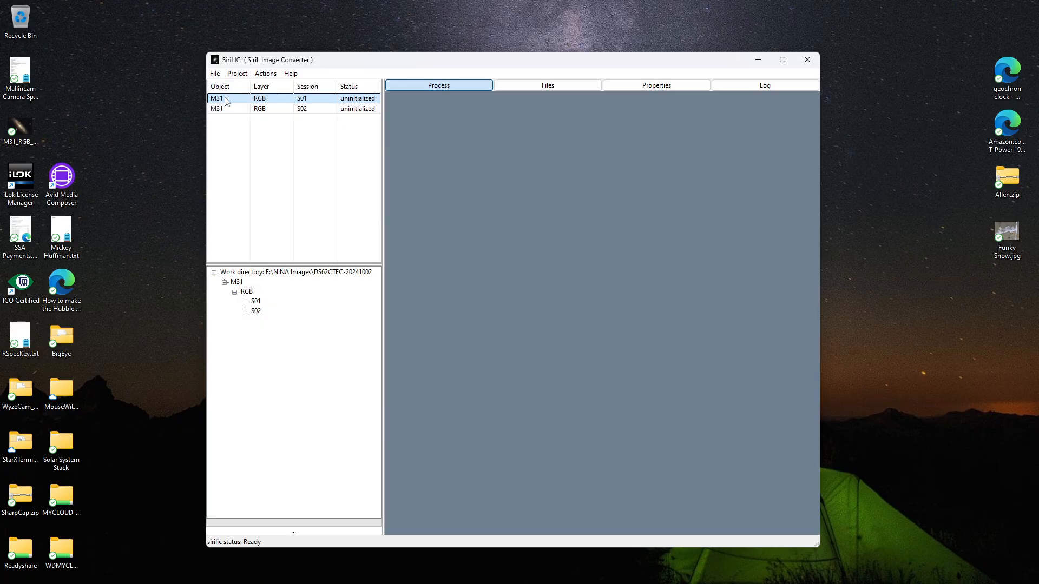
- For session S01's images, browse to the folder DS62CTEC-20241002\1x1\LIGHT\Andromeda Galaxy\30.00 under NINA Images
{"action": "left_click", "coordinate": [543, 87]}
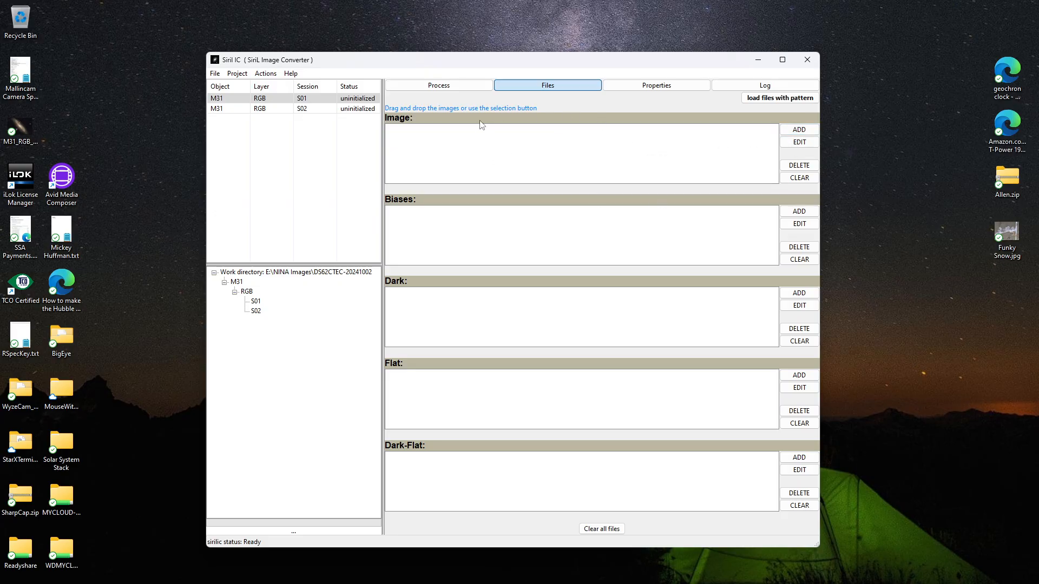
{"action": "left_click", "coordinate": [799, 129]}
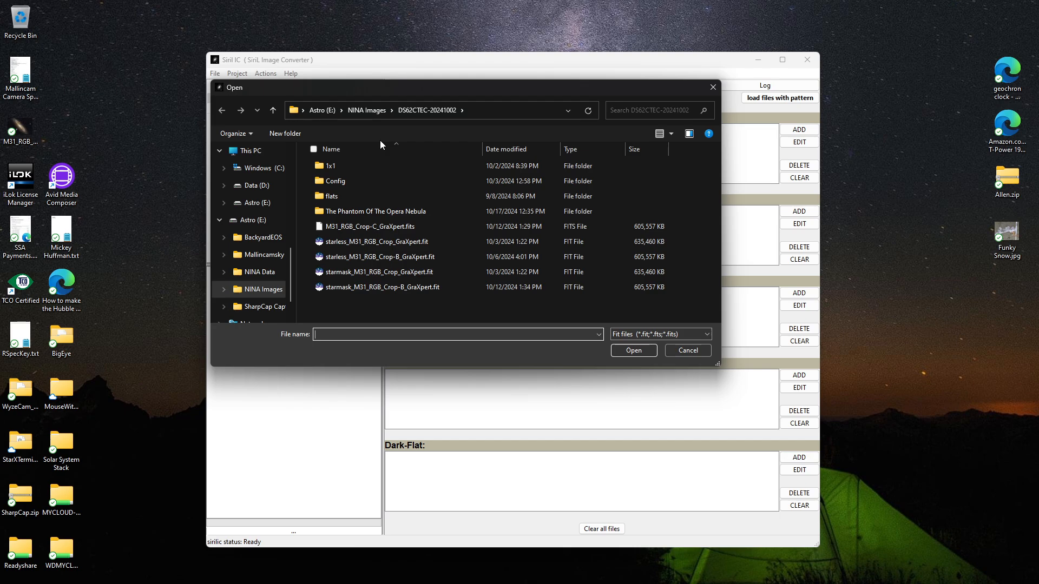
{"action": "left_click", "coordinate": [382, 112]}
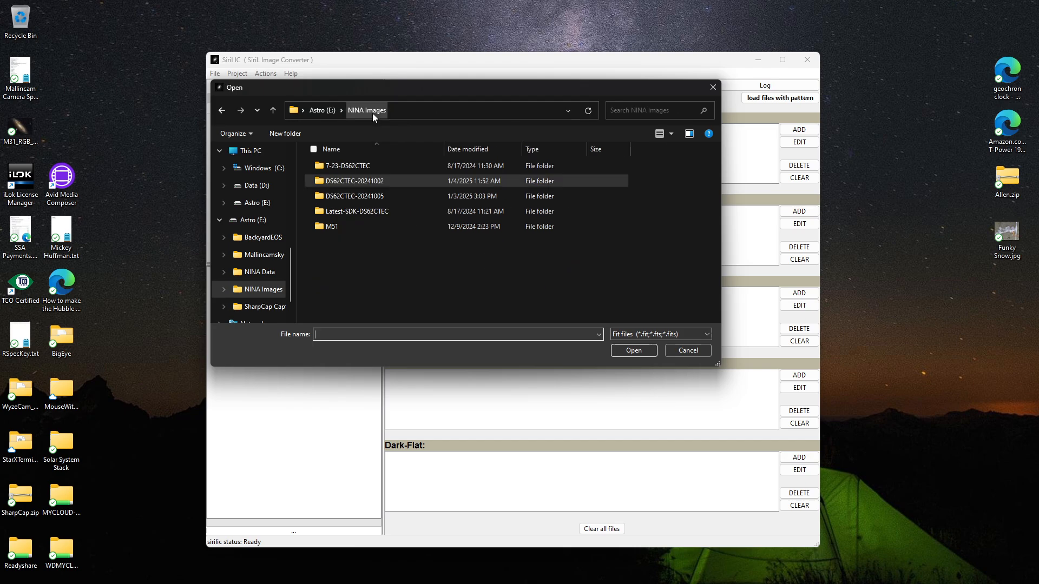
{"action": "double_click", "coordinate": [362, 180]}
{"action": "double_click", "coordinate": [342, 165]}
{"action": "double_click", "coordinate": [342, 166]}
{"action": "double_click", "coordinate": [344, 166]}
{"action": "double_click", "coordinate": [335, 167]}
- Add all the Andromeda Galaxy FITS files in the 30.00 folder as session S01's images
{"action": "scroll", "coordinate": [416, 193], "scroll_direction": "down", "scroll_amount": 20}
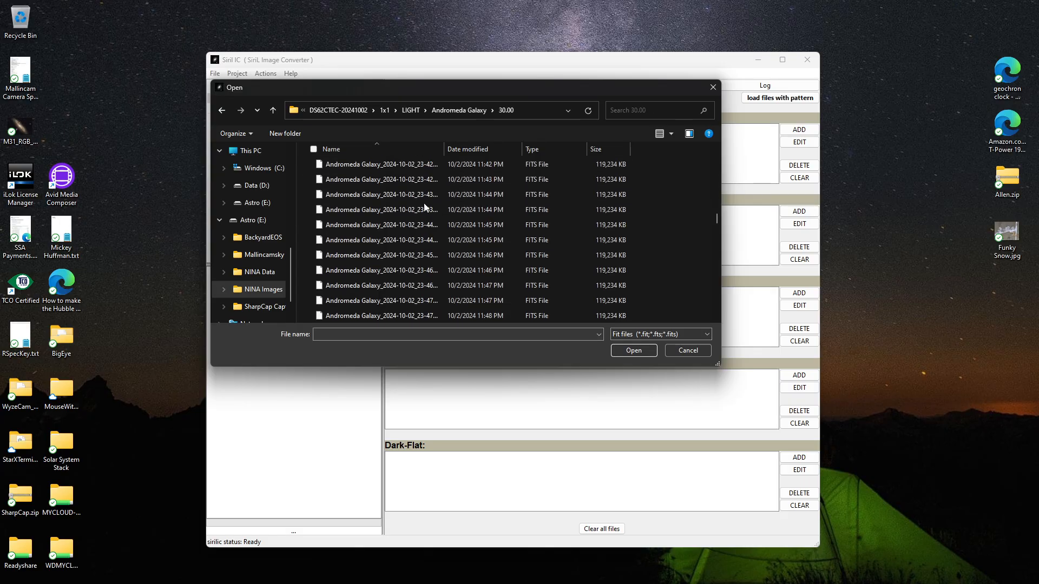
{"action": "scroll", "coordinate": [428, 210], "scroll_direction": "down", "scroll_amount": 20}
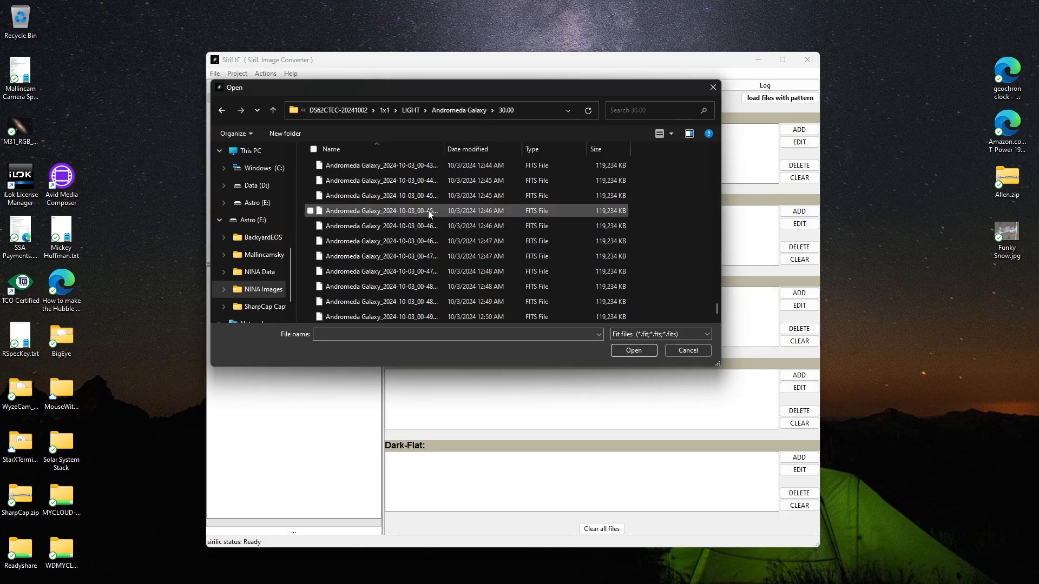
{"action": "left_click_drag", "start_coordinate": [444, 150], "coordinate": [537, 150]}
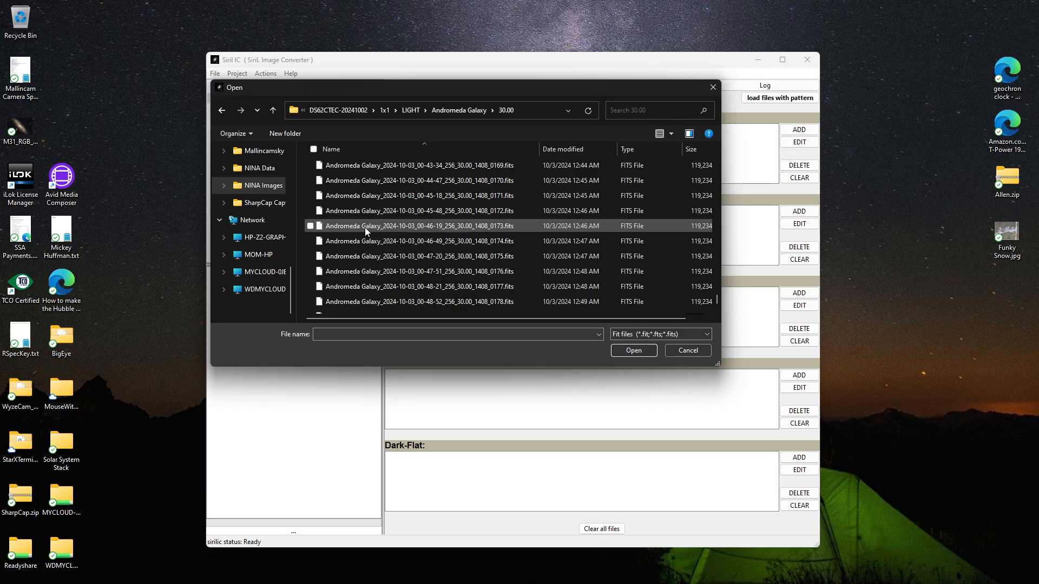
{"action": "key", "text": "ctrl+a"}
{"action": "left_click", "coordinate": [637, 350]}
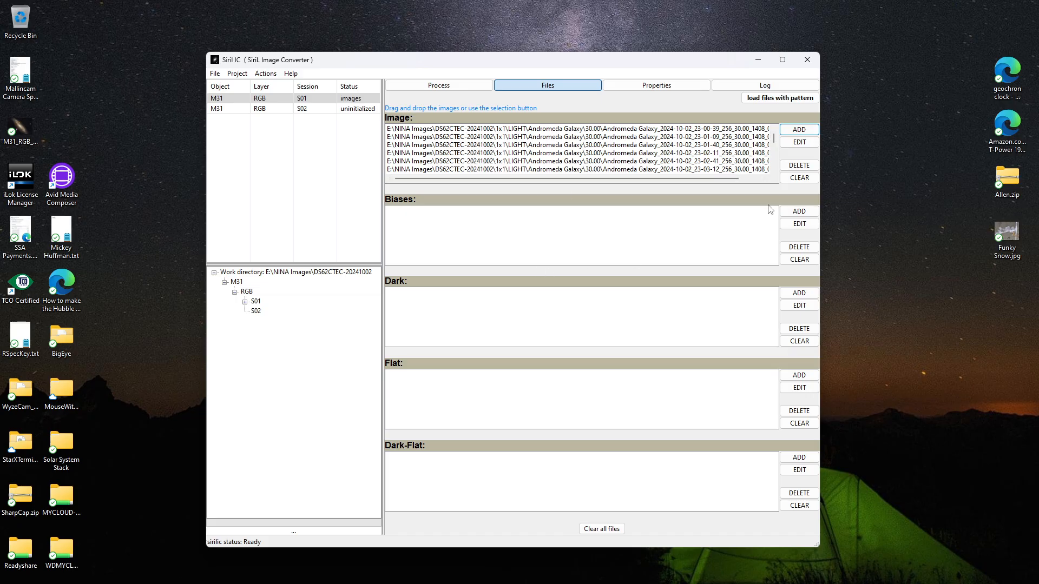
- Add all the bias FITS files from NINA Images\DS62CTEC-20241005\biases as session S01's biases
{"action": "left_click", "coordinate": [800, 212]}
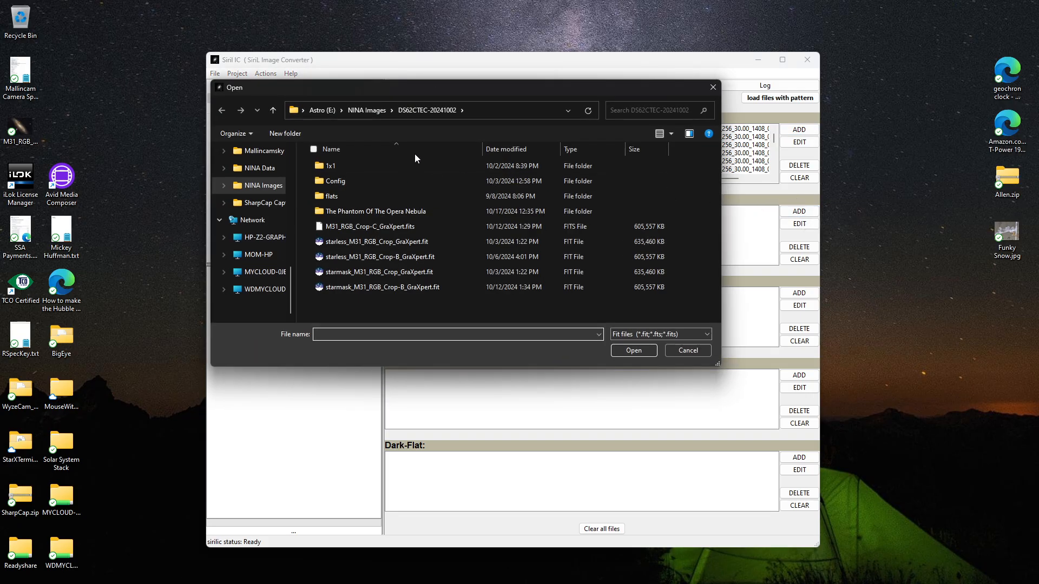
{"action": "left_click", "coordinate": [366, 111]}
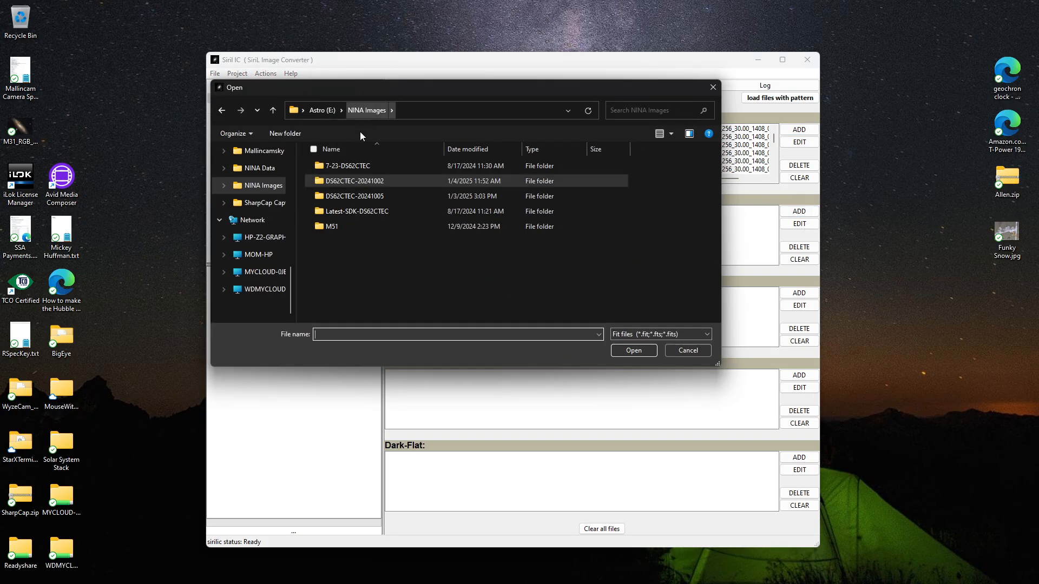
{"action": "left_click", "coordinate": [349, 196]}
{"action": "double_click", "coordinate": [349, 196]}
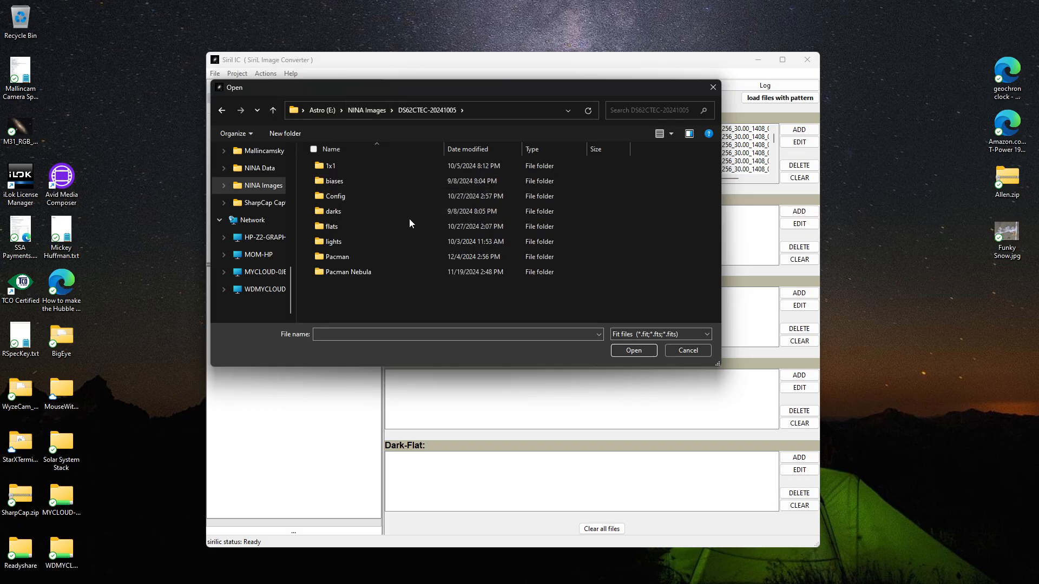
{"action": "double_click", "coordinate": [342, 182]}
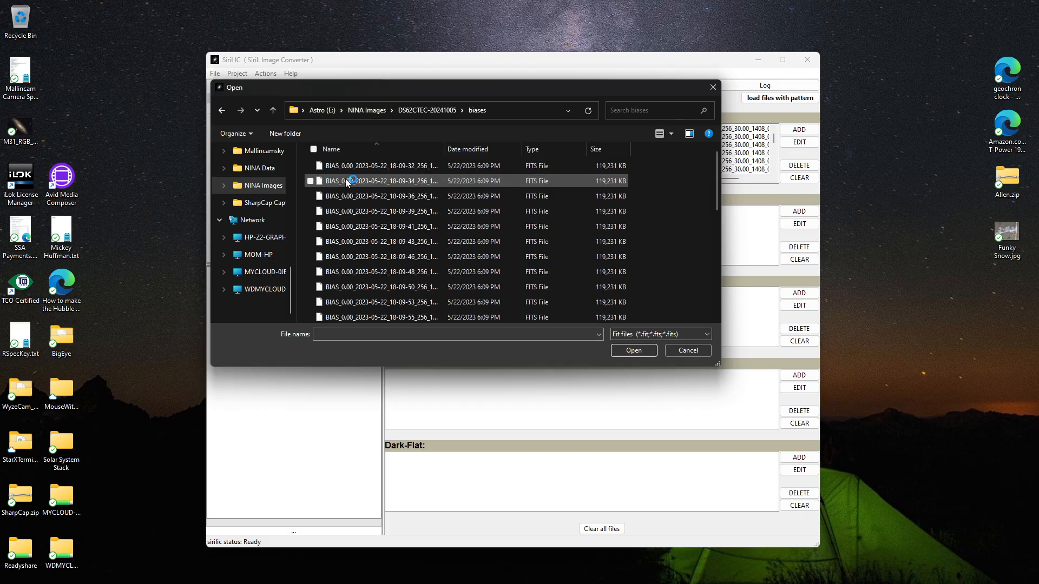
{"action": "key", "text": "ctrl+a"}
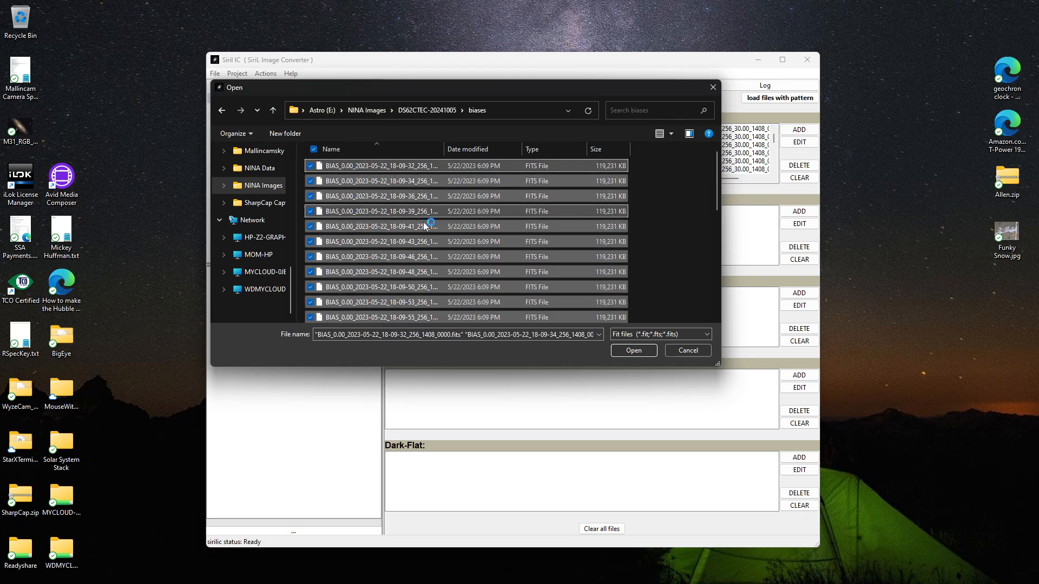
{"action": "left_click", "coordinate": [630, 351]}
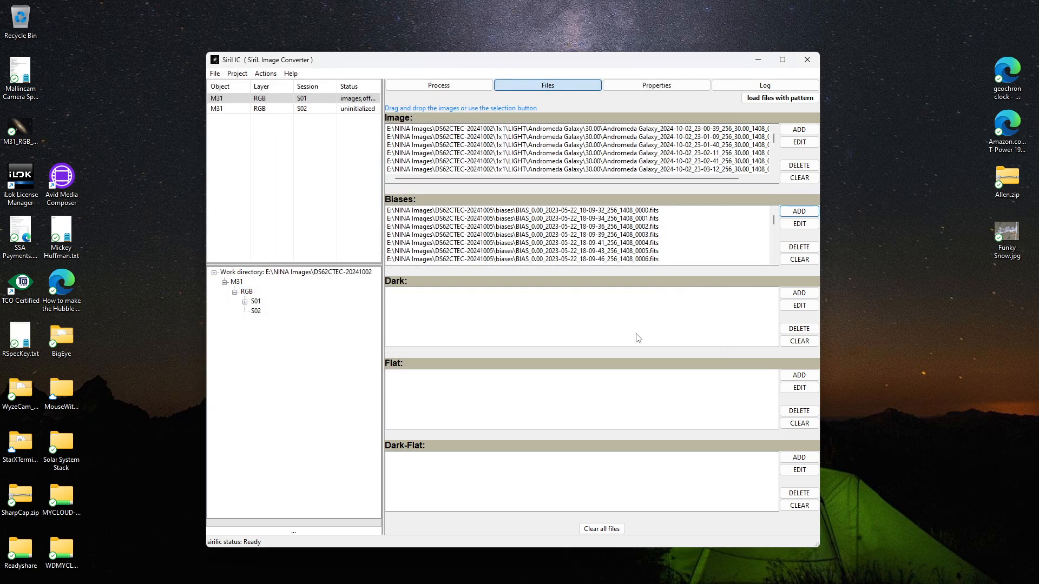
- Add all the dark FITS files from NINA Images\DS62CTEC-20241005\darks as session S01's darks
{"action": "left_click", "coordinate": [798, 294]}
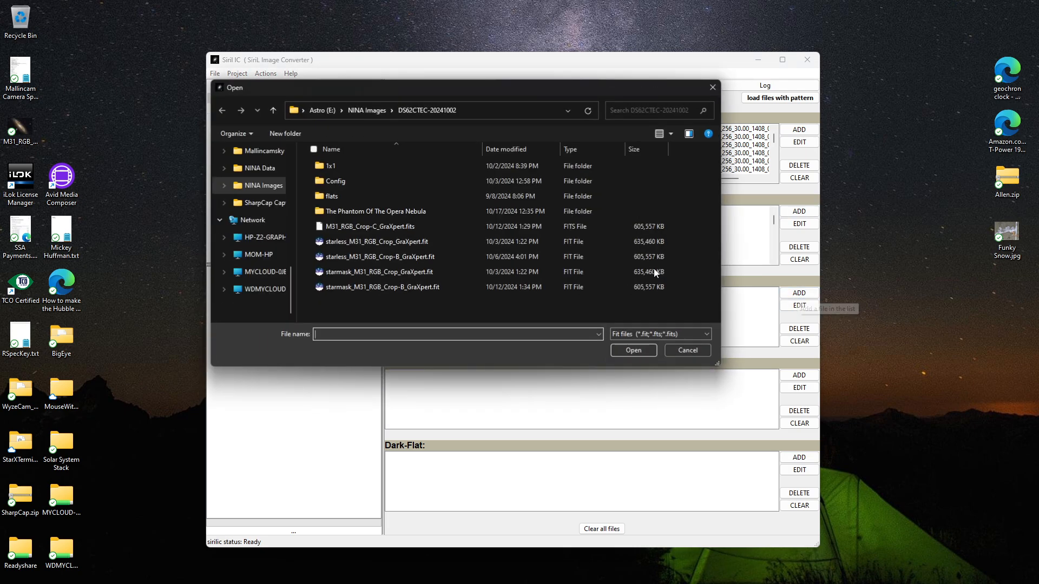
{"action": "left_click", "coordinate": [370, 111]}
{"action": "double_click", "coordinate": [353, 196]}
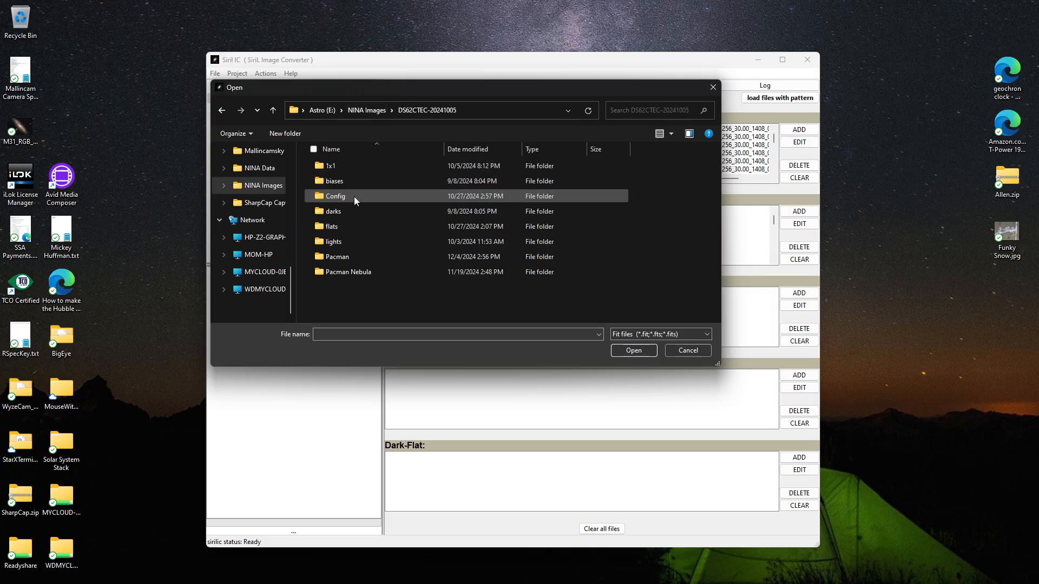
{"action": "double_click", "coordinate": [349, 211]}
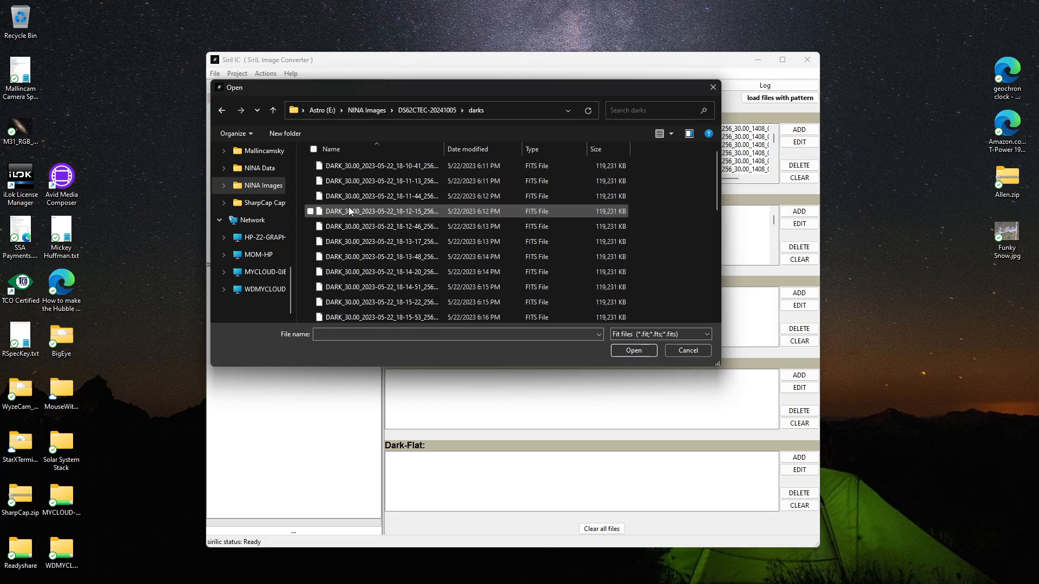
{"action": "key", "text": "ctrl+a"}
{"action": "left_click", "coordinate": [634, 350]}
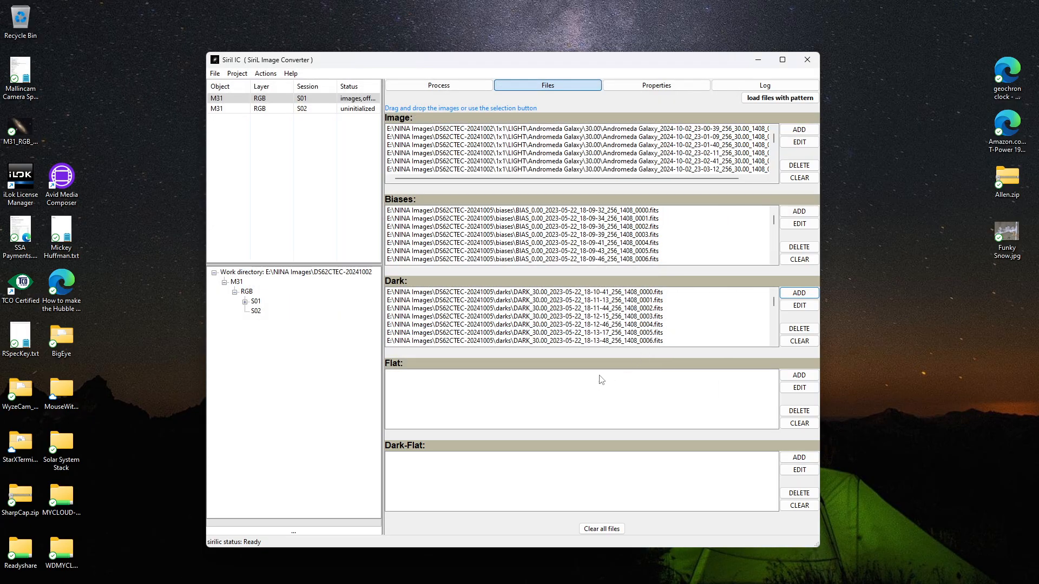
- Add all the FlatWizard FITS files from NINA Images\DS62CTEC-20241002\flats as session S01's flats
{"action": "left_click", "coordinate": [800, 375]}
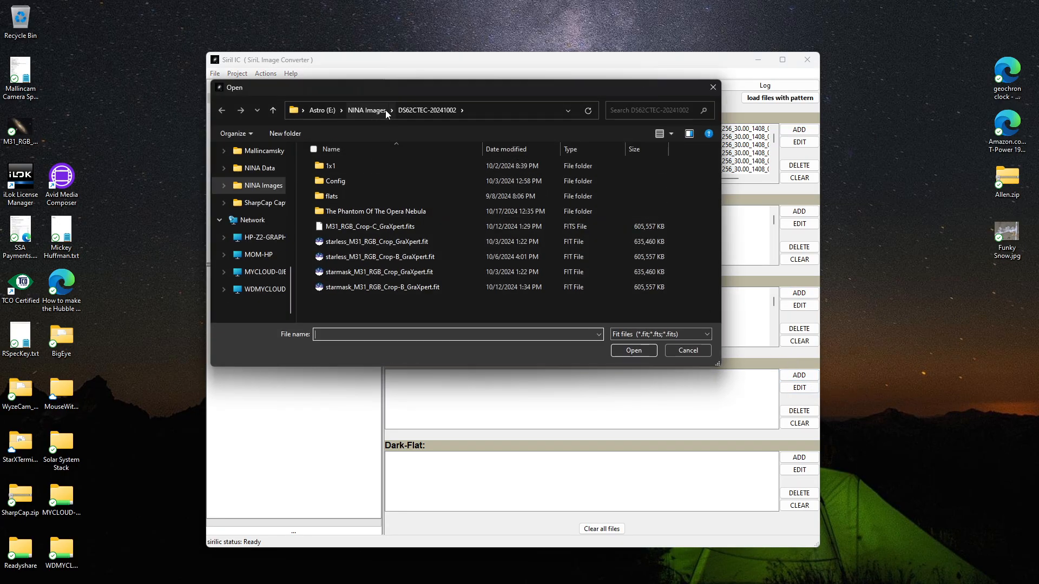
{"action": "left_click", "coordinate": [384, 110]}
{"action": "double_click", "coordinate": [349, 178]}
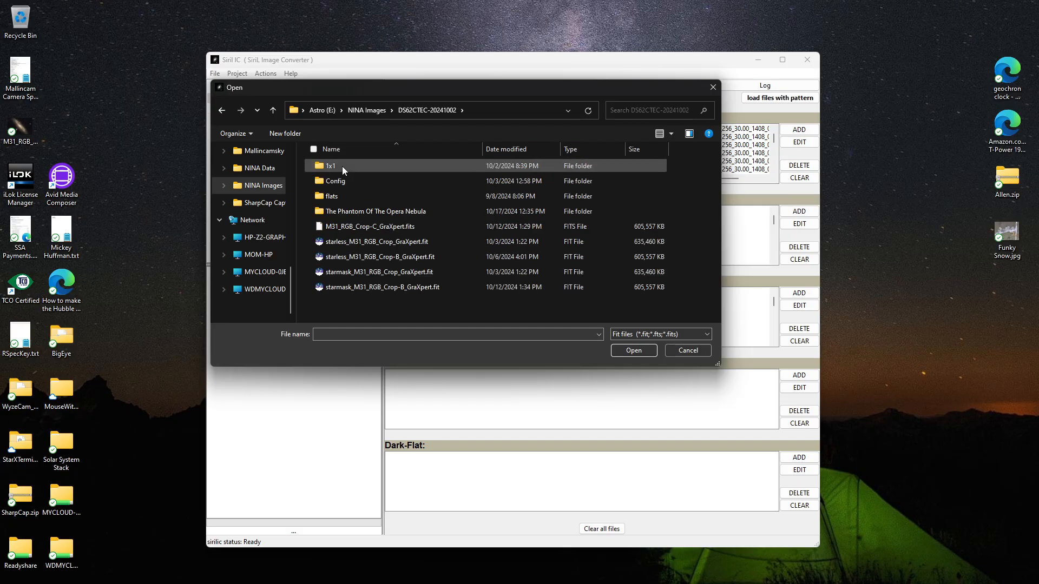
{"action": "double_click", "coordinate": [333, 197]}
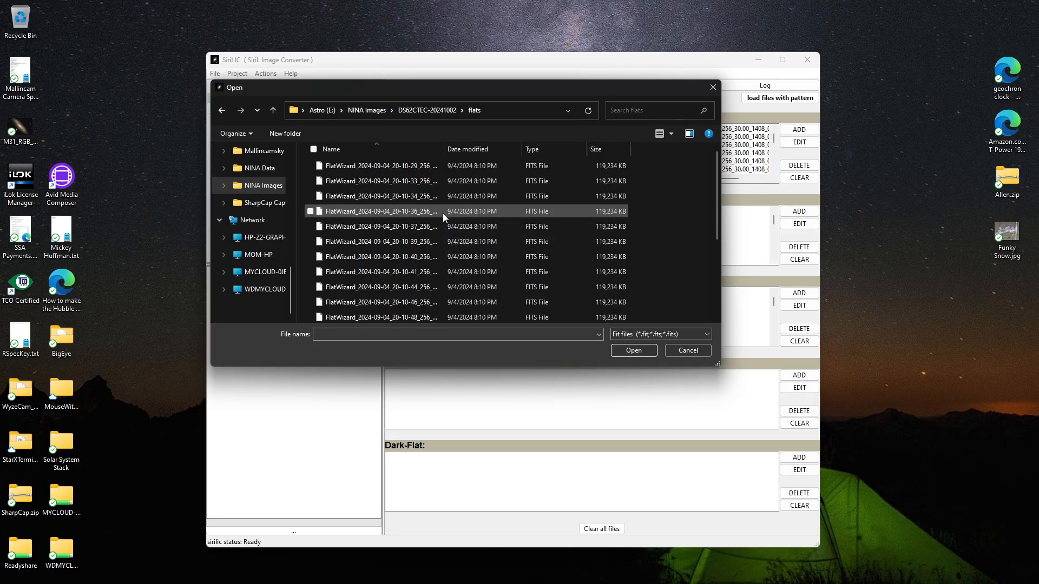
{"action": "key", "text": "ctrl+a"}
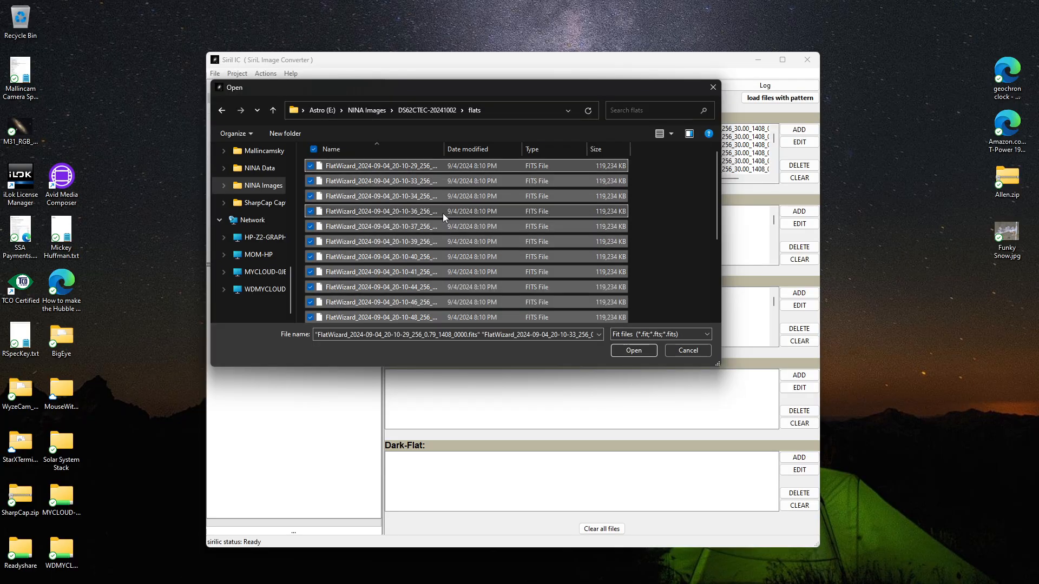
{"action": "left_click", "coordinate": [638, 353]}
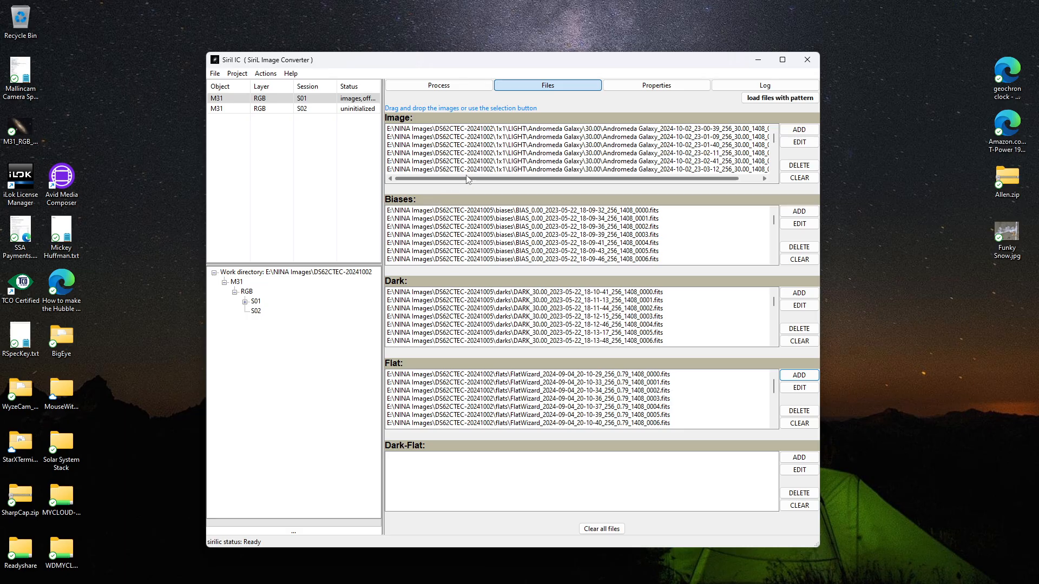
- Add all the Andromeda Galaxy FITS files from DS62CTEC-20241005\1x1\LIGHT\Andromeda Galaxy\30.00 as session S02's images
{"action": "left_click", "coordinate": [241, 109]}
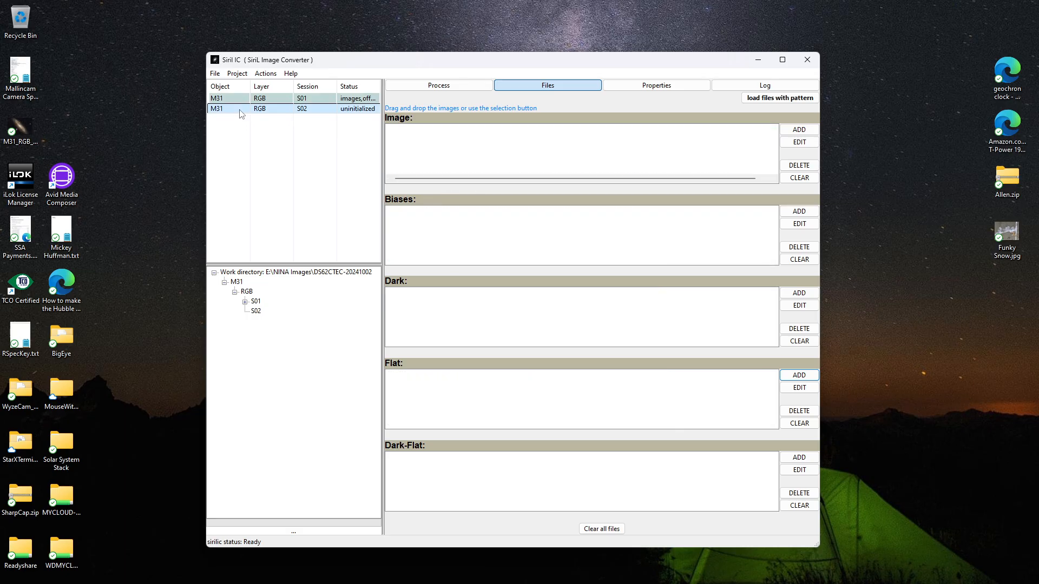
{"action": "left_click", "coordinate": [803, 141]}
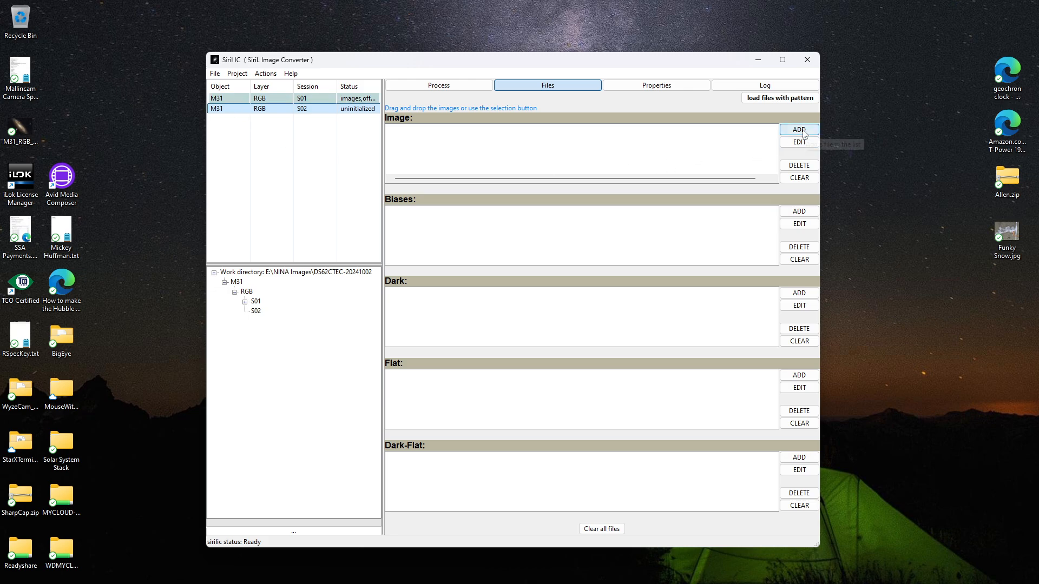
{"action": "left_click", "coordinate": [375, 111]}
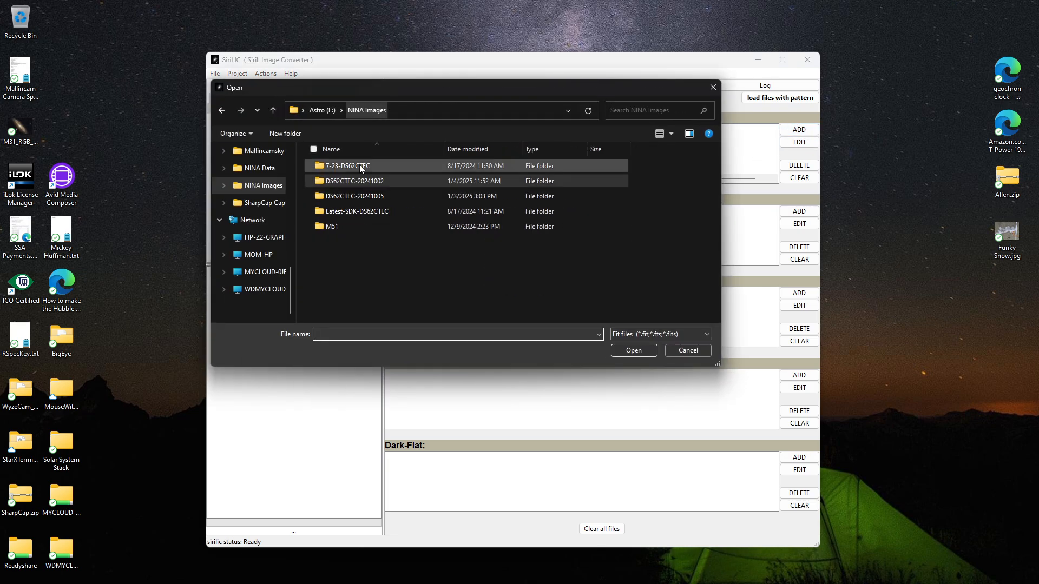
{"action": "double_click", "coordinate": [347, 192]}
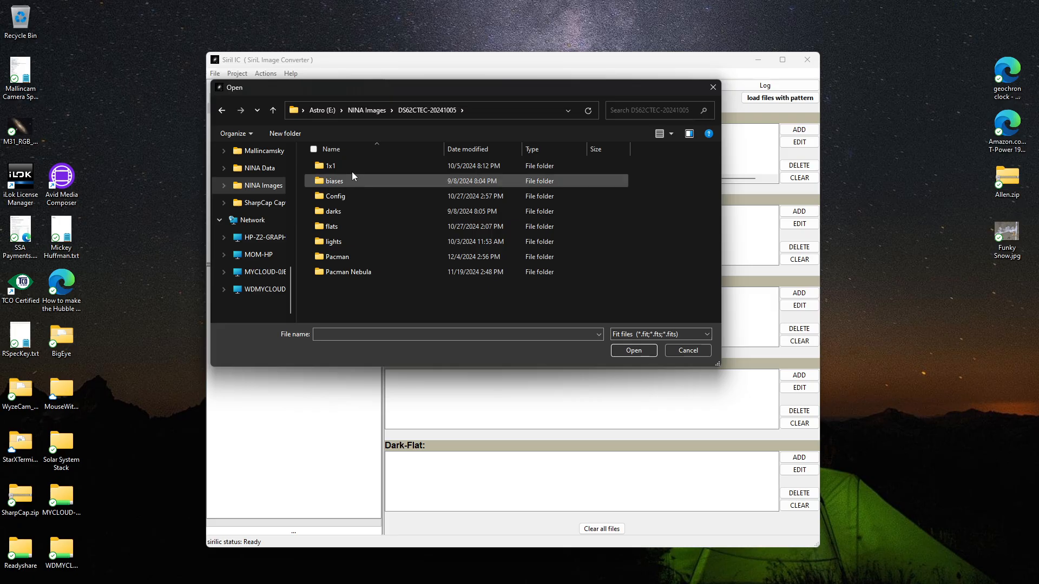
{"action": "double_click", "coordinate": [347, 166]}
{"action": "double_click", "coordinate": [346, 180]}
{"action": "double_click", "coordinate": [365, 169]}
{"action": "double_click", "coordinate": [364, 168]}
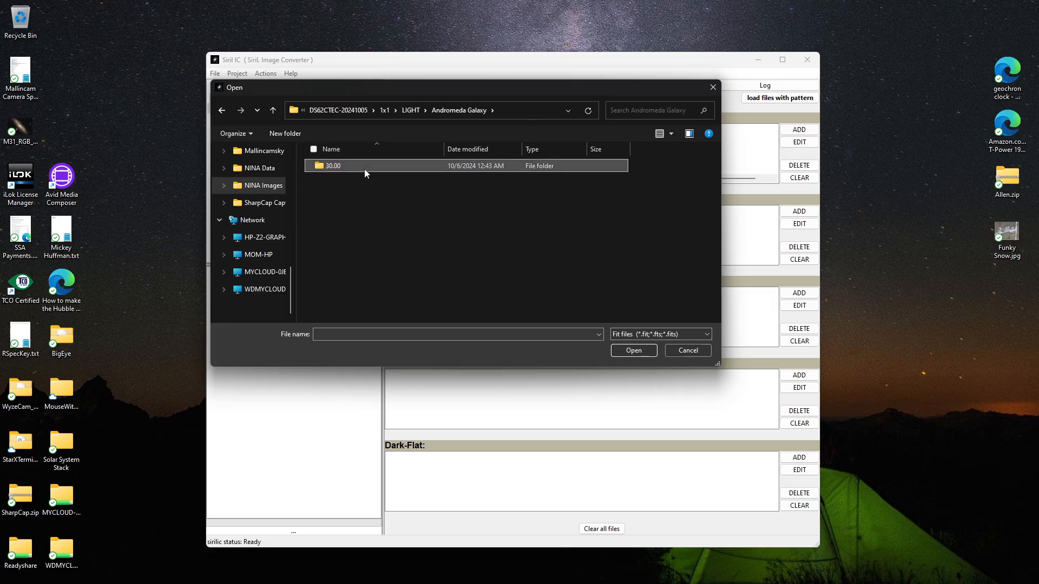
{"action": "key", "text": "ctrl+a"}
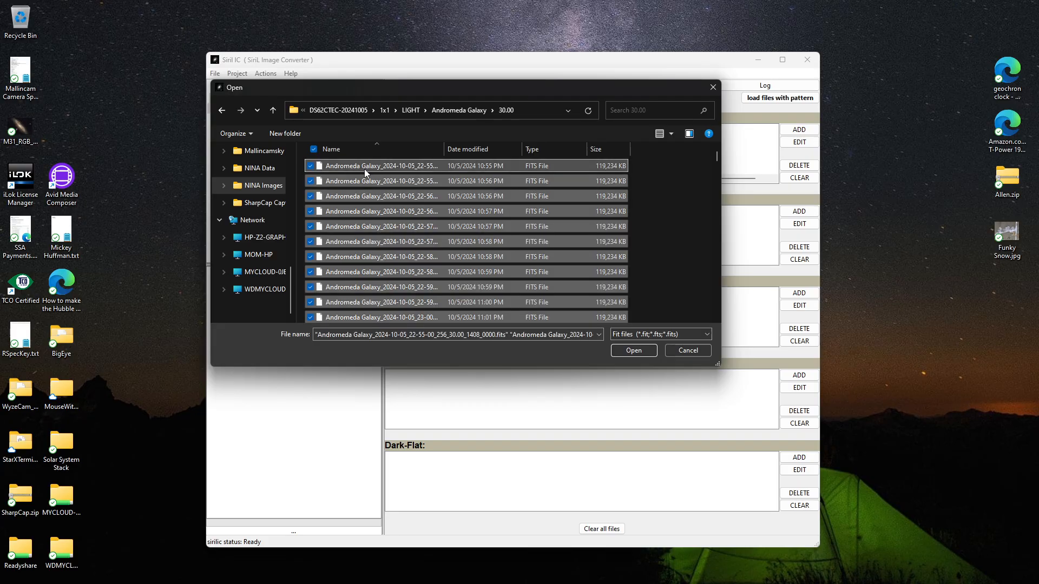
{"action": "left_click", "coordinate": [627, 350]}
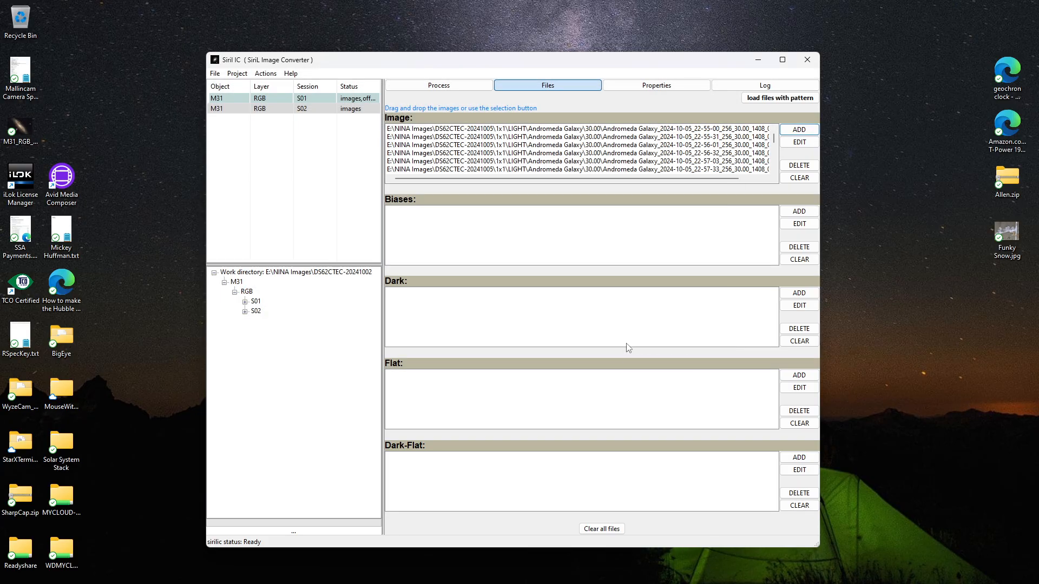
- Add all the bias FITS files from NINA Images\DS62CTEC-20241005\biases as session S02's biases
{"action": "left_click", "coordinate": [793, 211]}
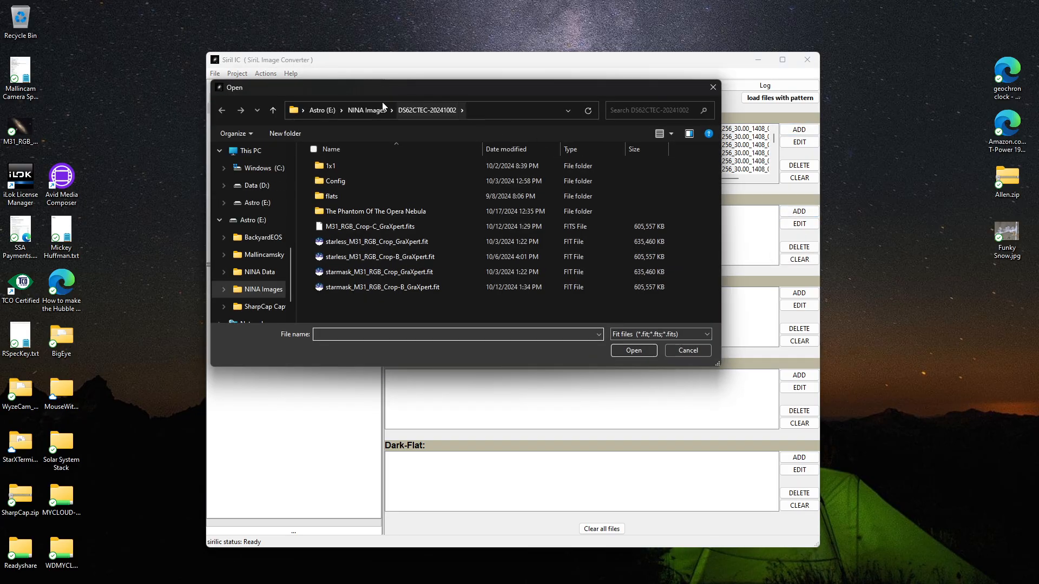
{"action": "left_click", "coordinate": [365, 110]}
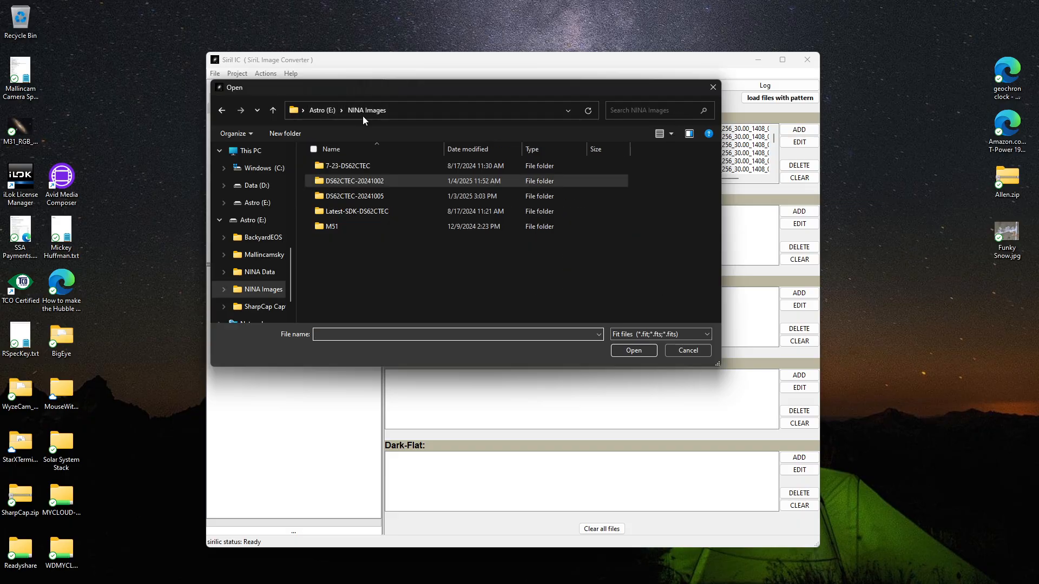
{"action": "double_click", "coordinate": [349, 194]}
{"action": "double_click", "coordinate": [346, 183]}
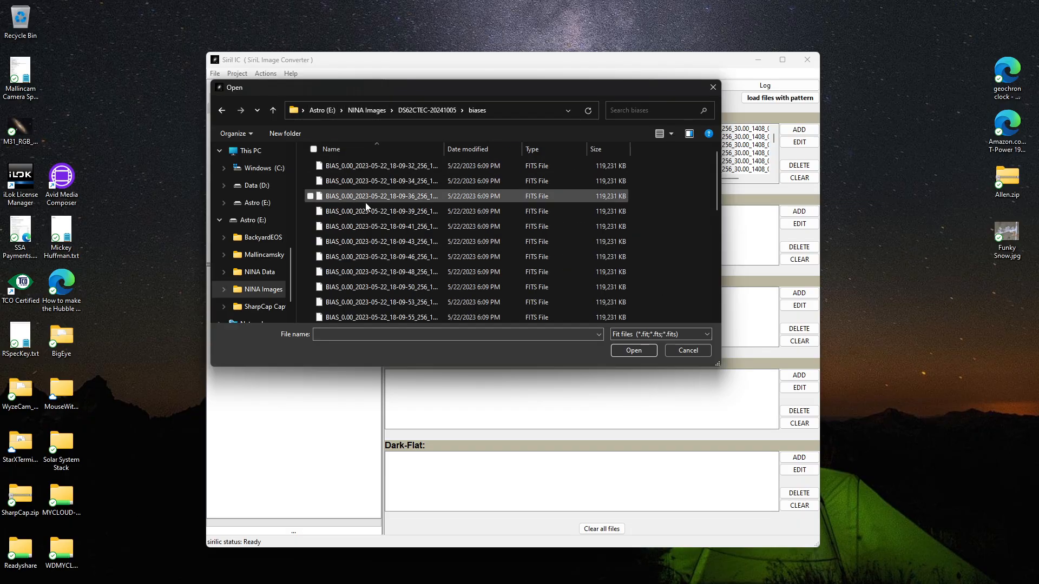
{"action": "key", "text": "ctrl+a"}
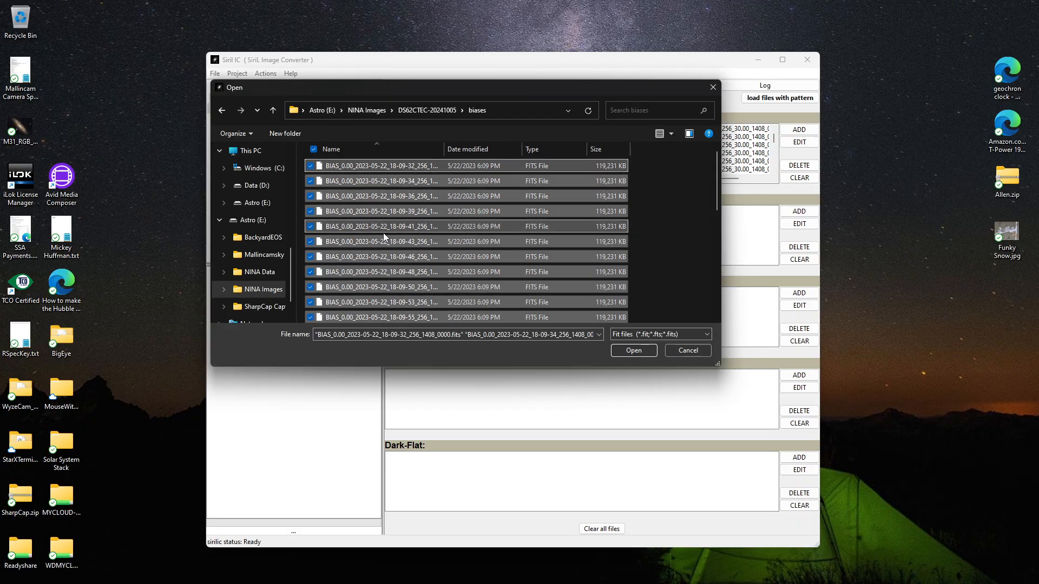
{"action": "left_click", "coordinate": [628, 352]}
- Add all the dark FITS files from NINA Images\DS62CTEC-20241005\darks as session S02's darks
{"action": "left_click", "coordinate": [799, 294]}
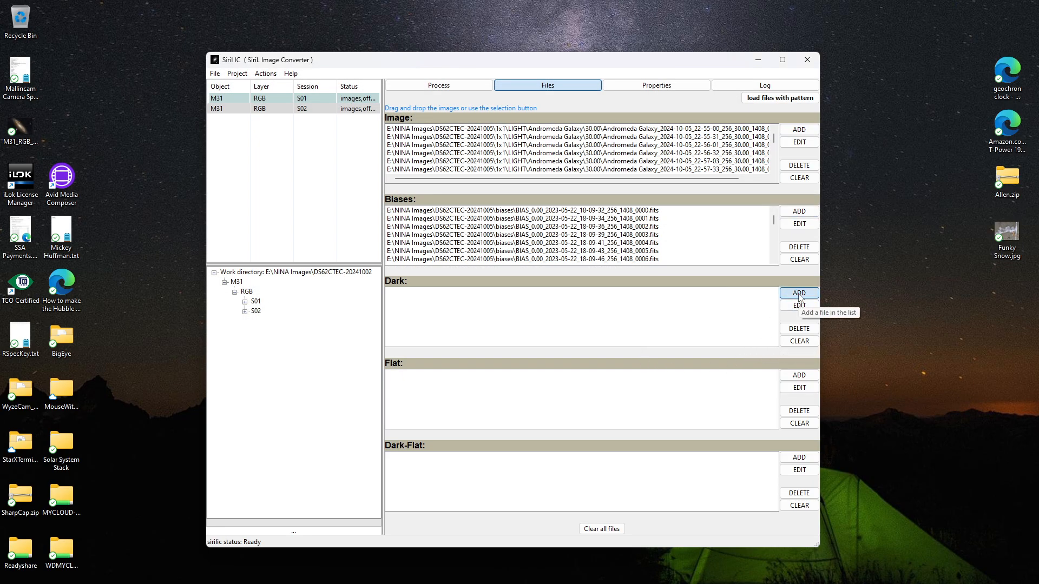
{"action": "left_click", "coordinate": [363, 111]}
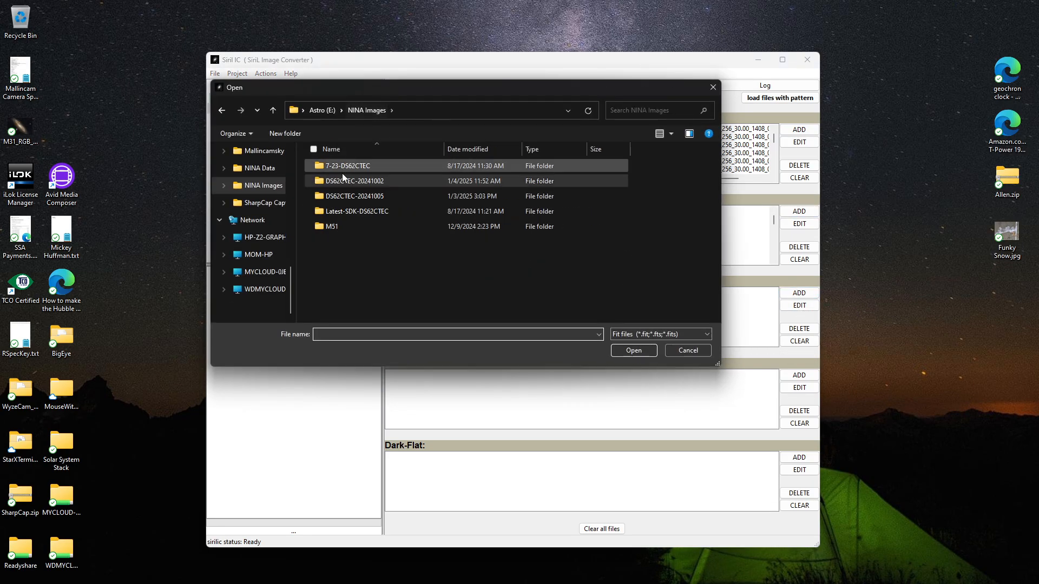
{"action": "double_click", "coordinate": [342, 192]}
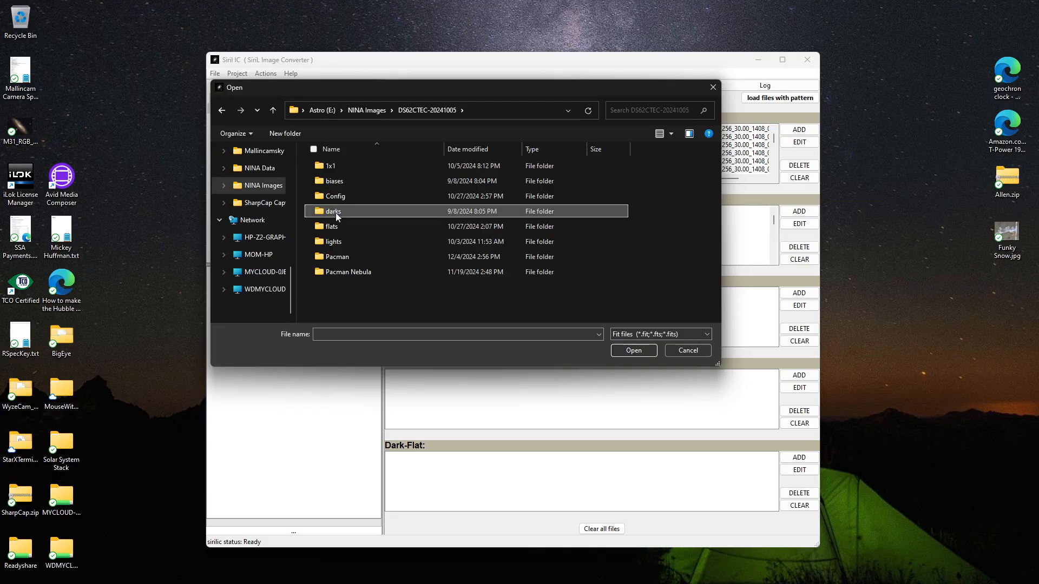
{"action": "double_click", "coordinate": [336, 211]}
{"action": "key", "text": "ctrl+a"}
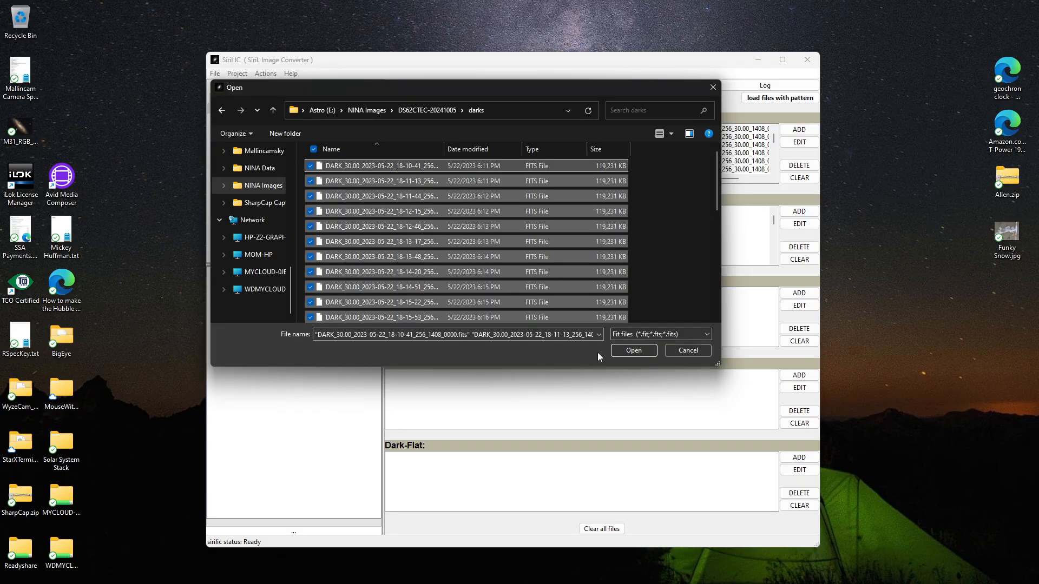
{"action": "left_click", "coordinate": [629, 350]}
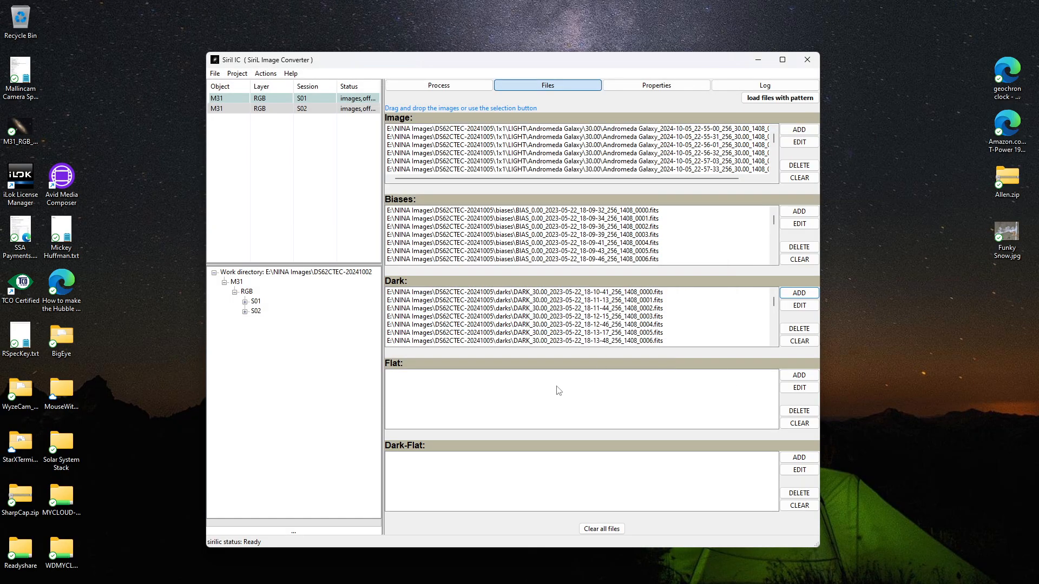
- Add all the FlatWizard FITS files from DS62CTEC-20241005\1x1\FLAT\FlatWizard\0.05 as session S02's flats
{"action": "left_click", "coordinate": [812, 375]}
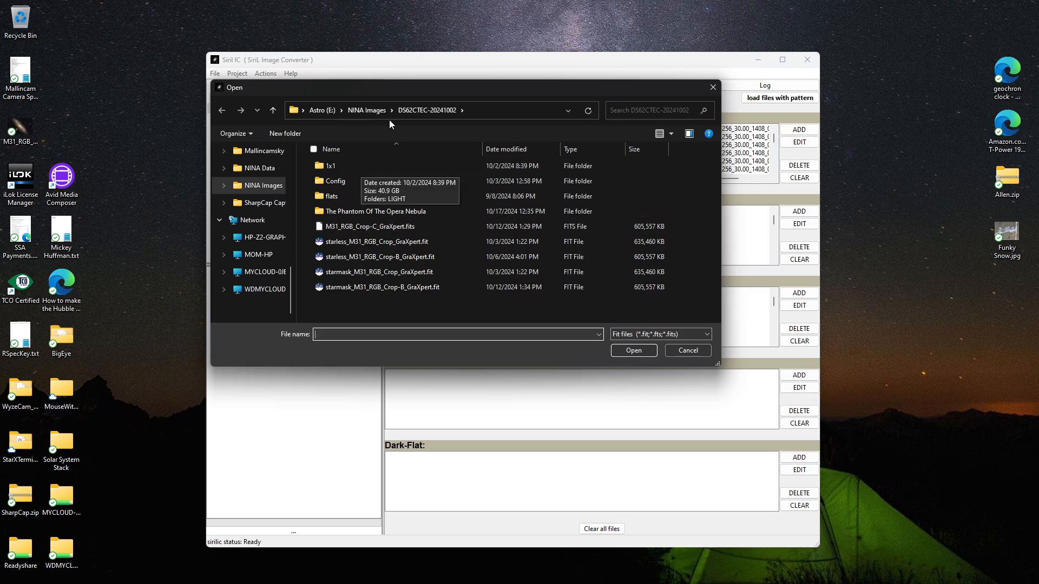
{"action": "left_click", "coordinate": [368, 110]}
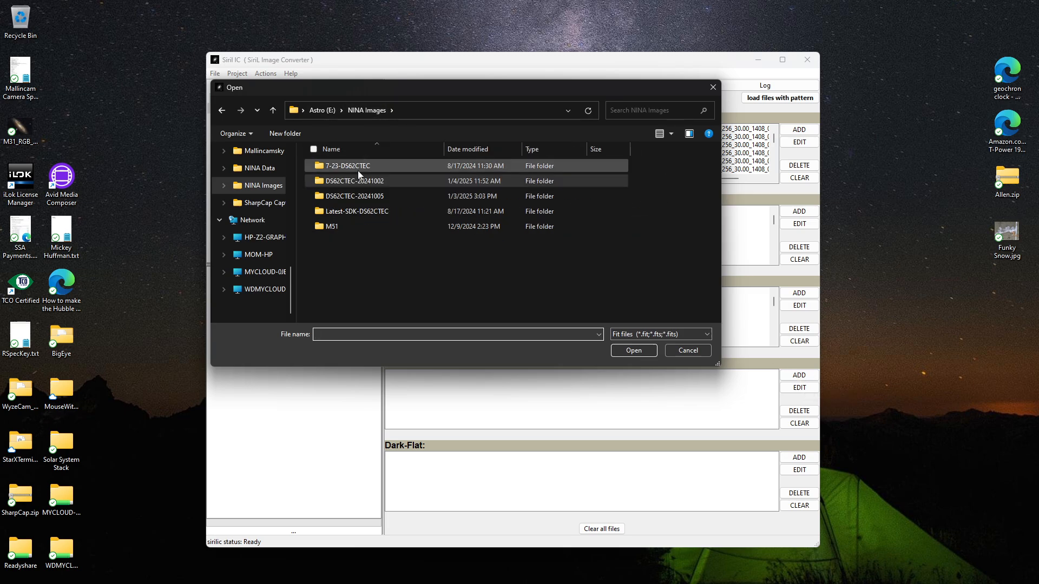
{"action": "left_click", "coordinate": [354, 199]}
{"action": "double_click", "coordinate": [354, 199]}
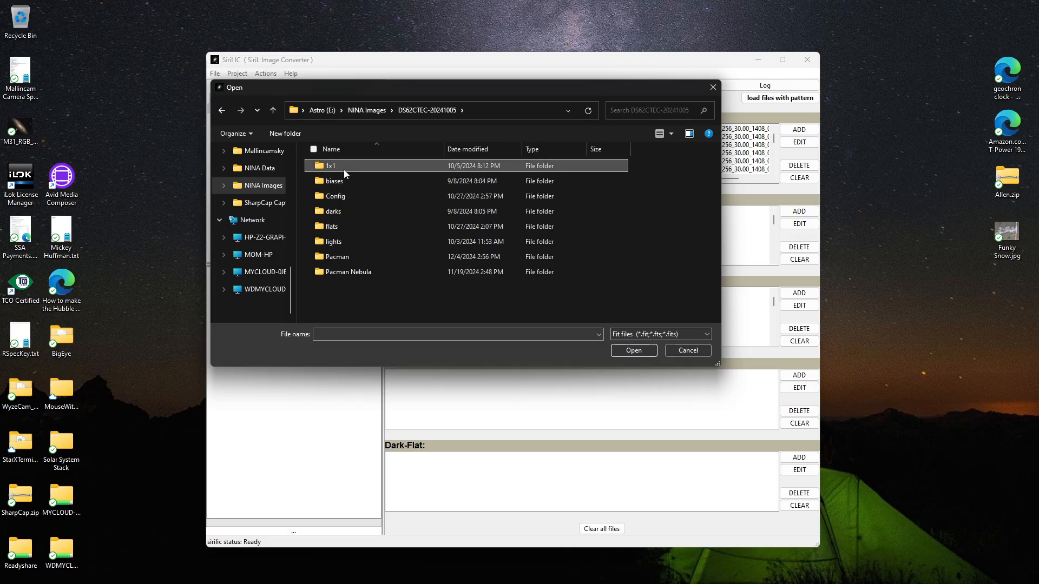
{"action": "double_click", "coordinate": [343, 169]}
{"action": "double_click", "coordinate": [344, 170]}
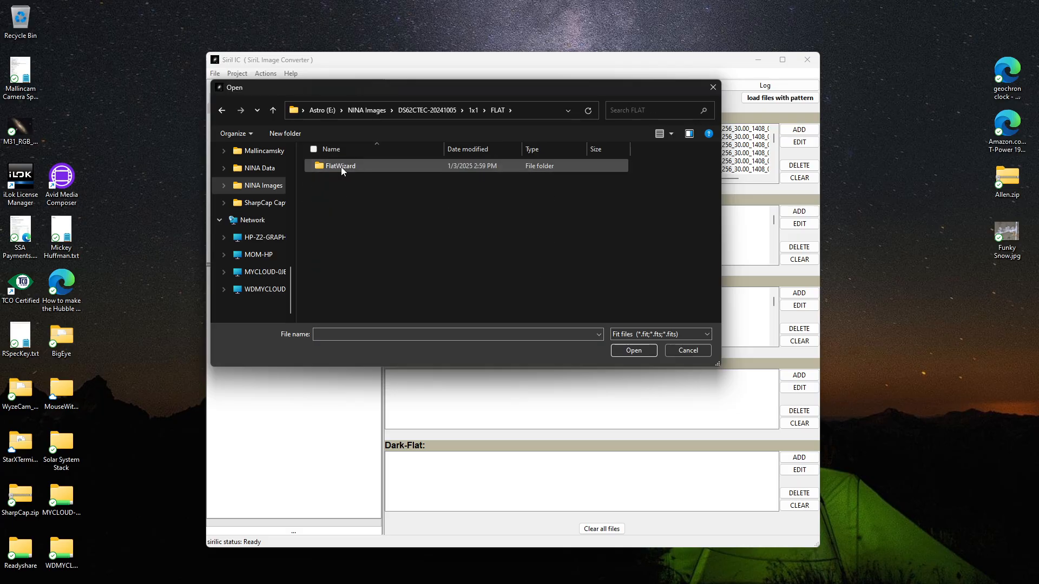
{"action": "double_click", "coordinate": [341, 166]}
{"action": "double_click", "coordinate": [345, 165]}
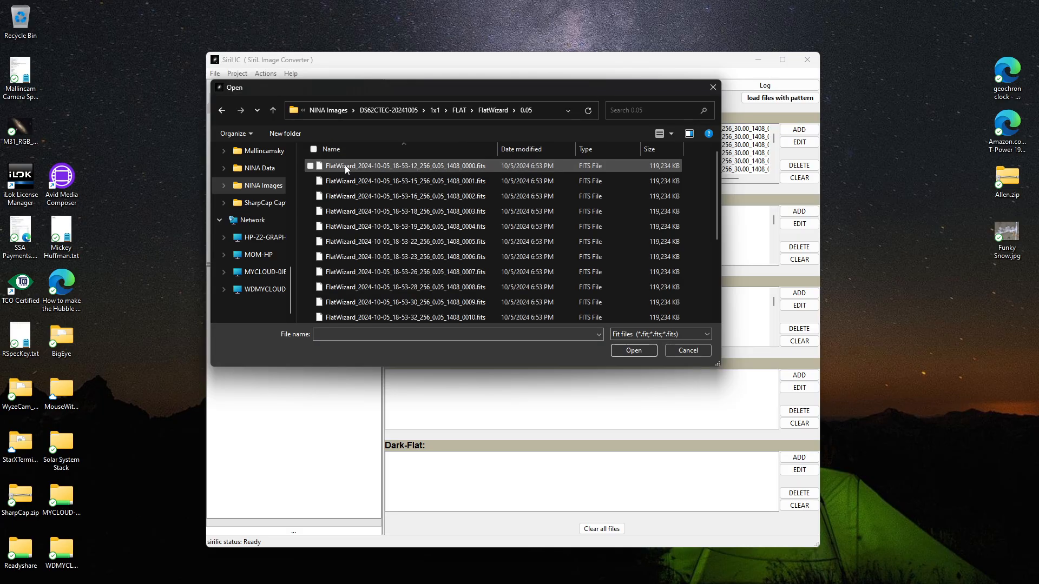
{"action": "key", "text": "ctrl+a"}
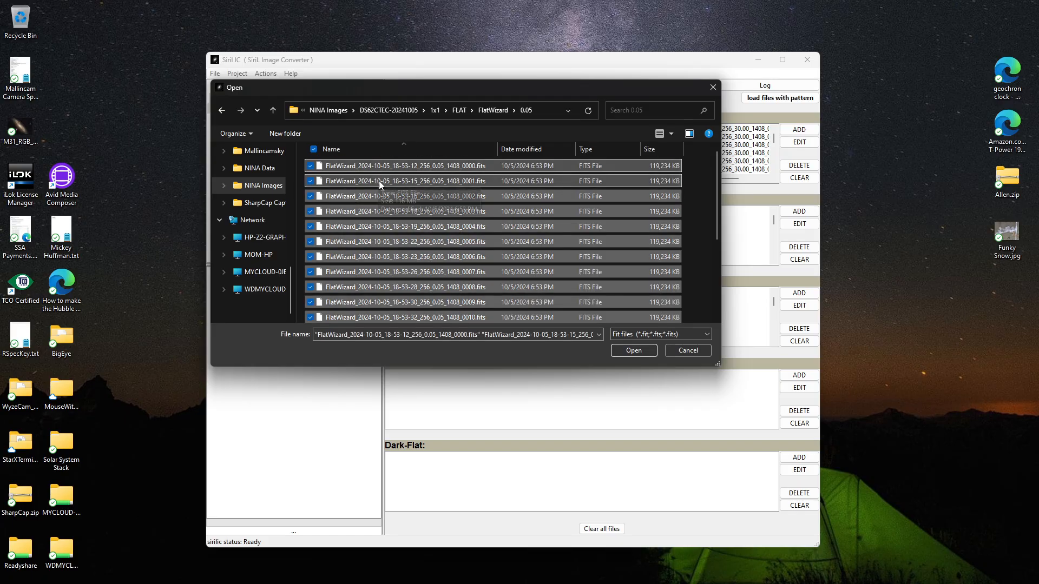
{"action": "left_click", "coordinate": [651, 350]}
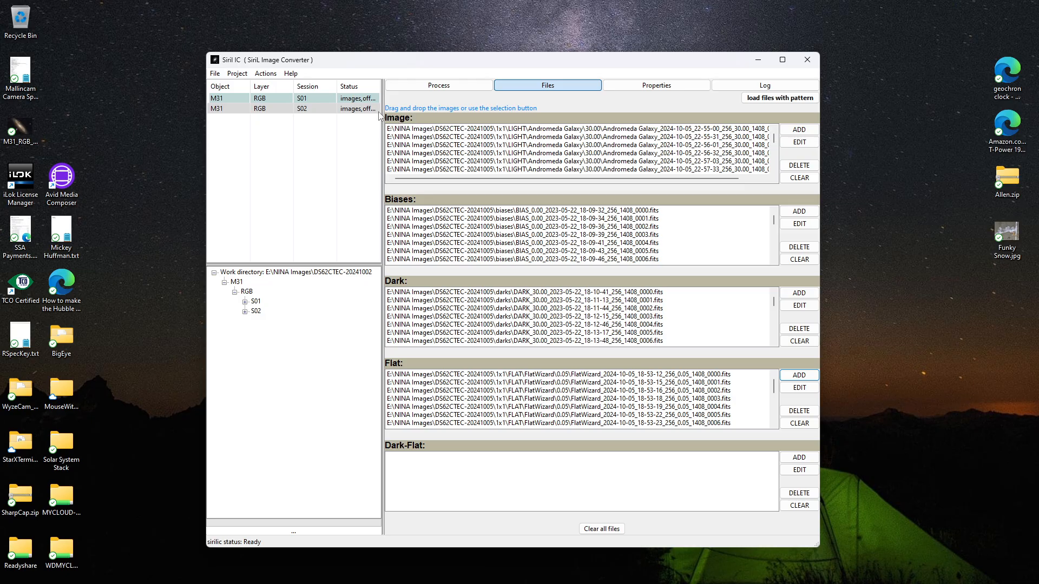
- Review the file lists of sessions S01 and S02 and the image processing properties, including the additional star finding, registering and platesolving settings
{"action": "left_click", "coordinate": [251, 99]}
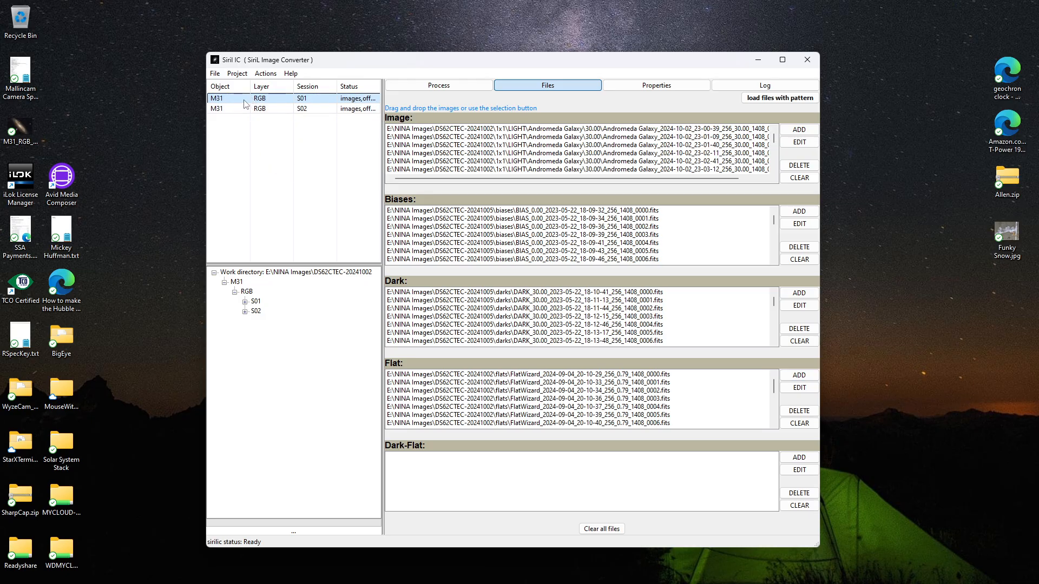
{"action": "left_click", "coordinate": [649, 86]}
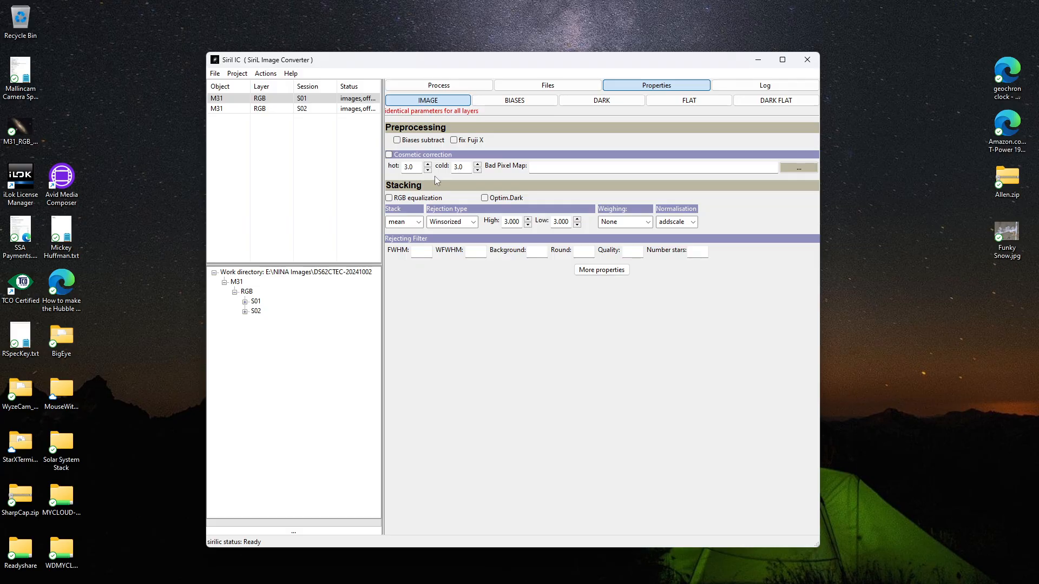
{"action": "left_click", "coordinate": [602, 270]}
{"action": "scroll", "coordinate": [564, 339], "scroll_direction": "down", "scroll_amount": 1}
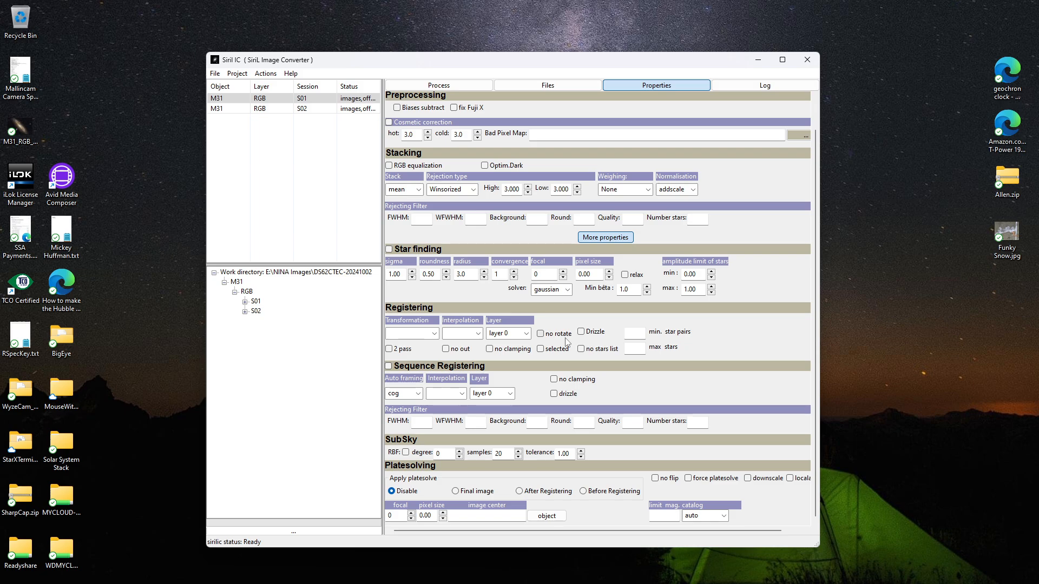
{"action": "scroll", "coordinate": [566, 341], "scroll_direction": "up", "scroll_amount": 1}
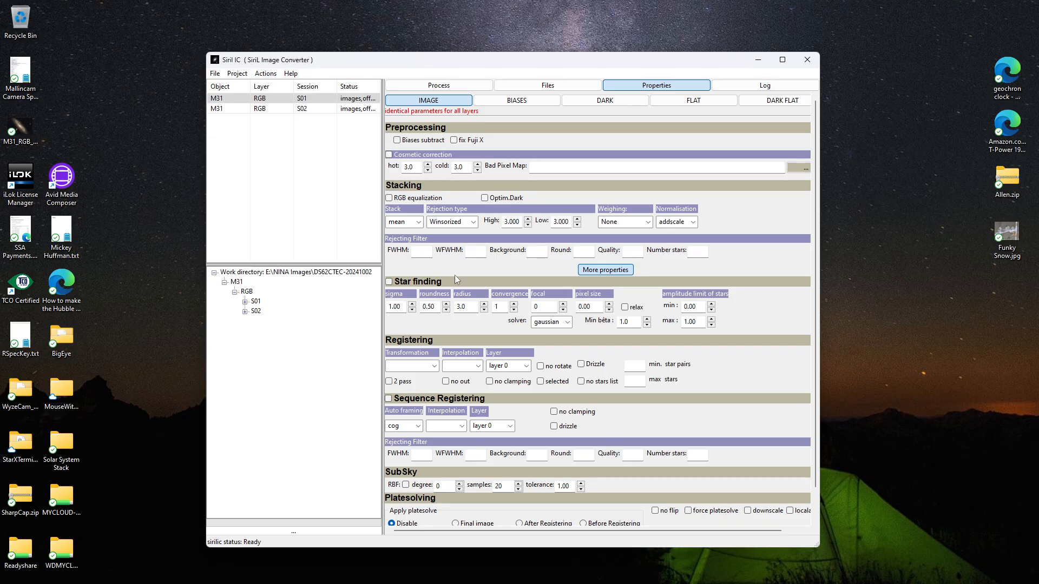
{"action": "left_click", "coordinate": [258, 110], "text": "shift"}
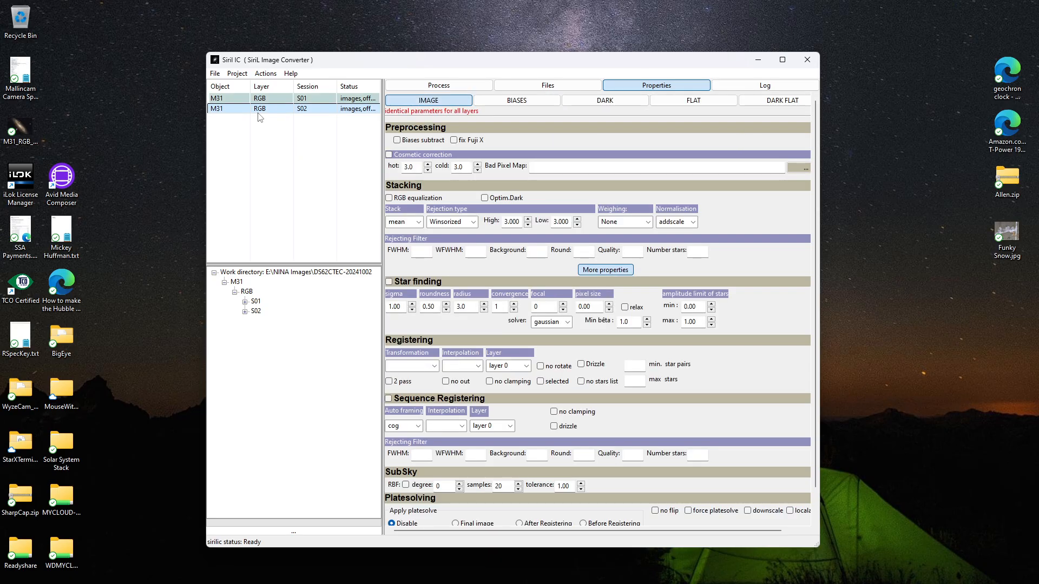
{"action": "left_click", "coordinate": [259, 108]}
{"action": "left_click", "coordinate": [260, 99]}
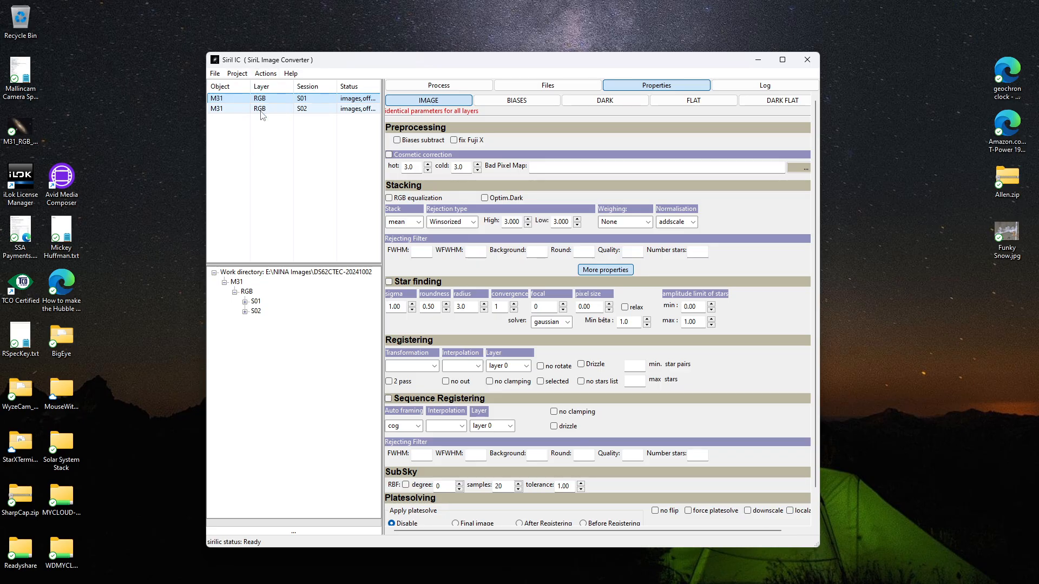
{"action": "left_click", "coordinate": [524, 86]}
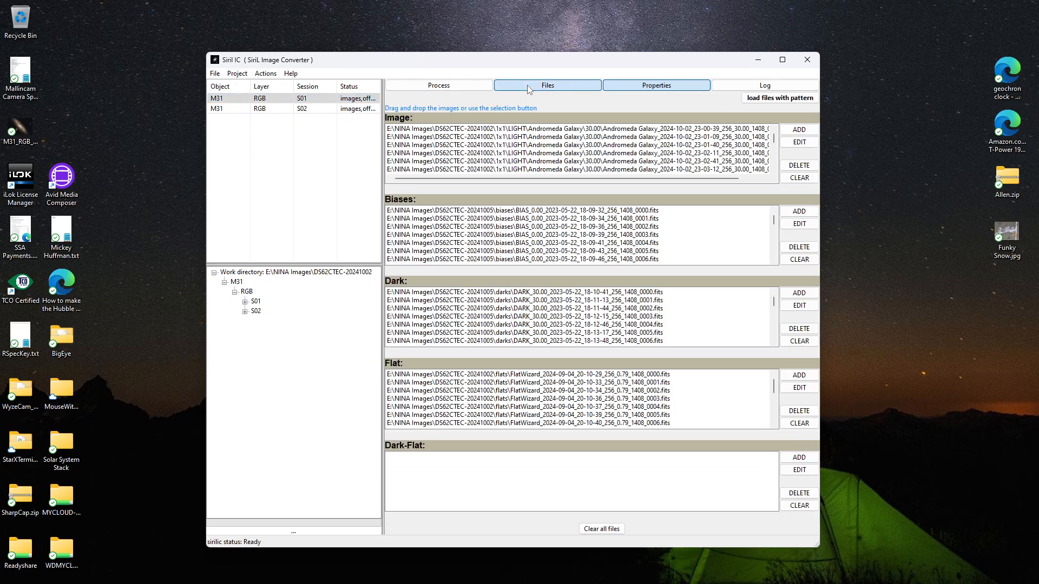
{"action": "left_click", "coordinate": [261, 109]}
{"action": "left_click", "coordinate": [259, 101]}
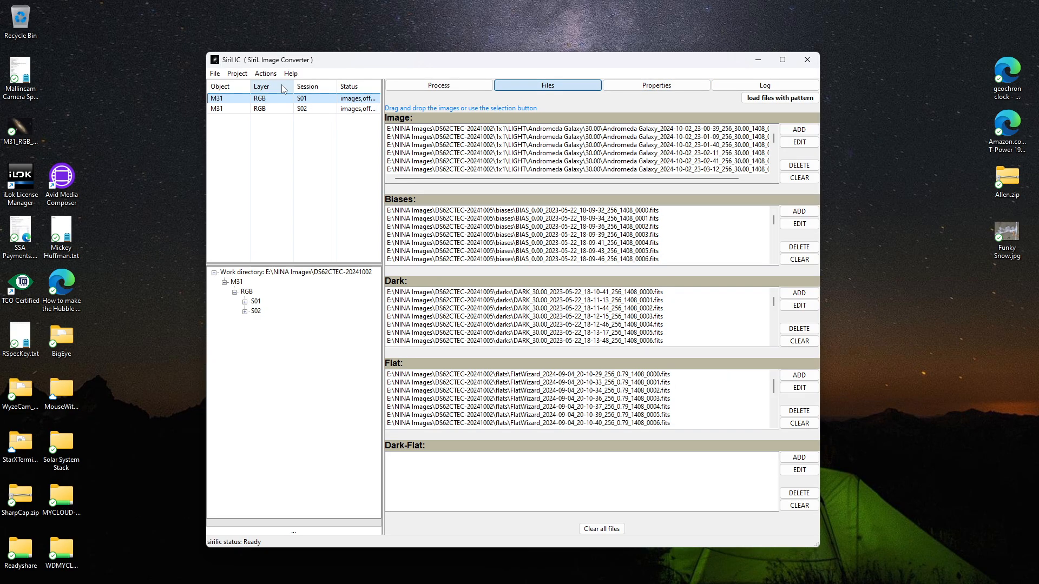
- Build the project directories and link the images, then build and run the Siril script
{"action": "left_click", "coordinate": [265, 75]}
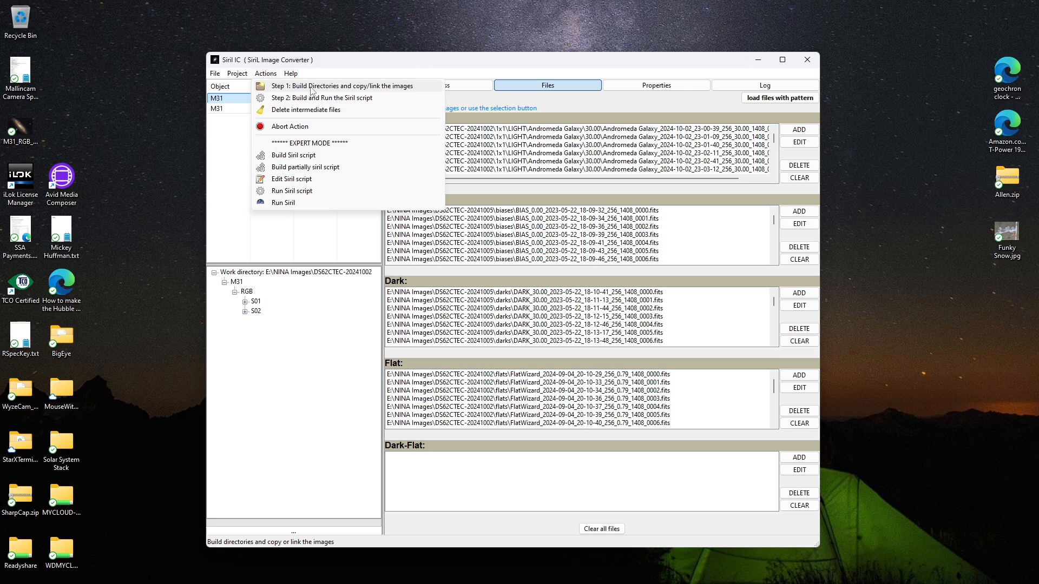
{"action": "left_click", "coordinate": [285, 87]}
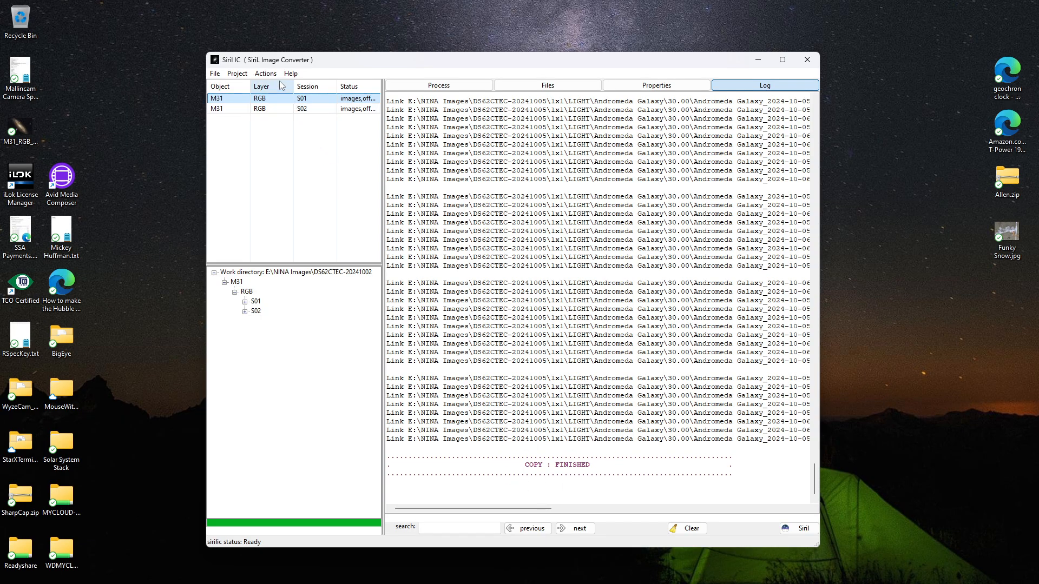
{"action": "left_click", "coordinate": [265, 74]}
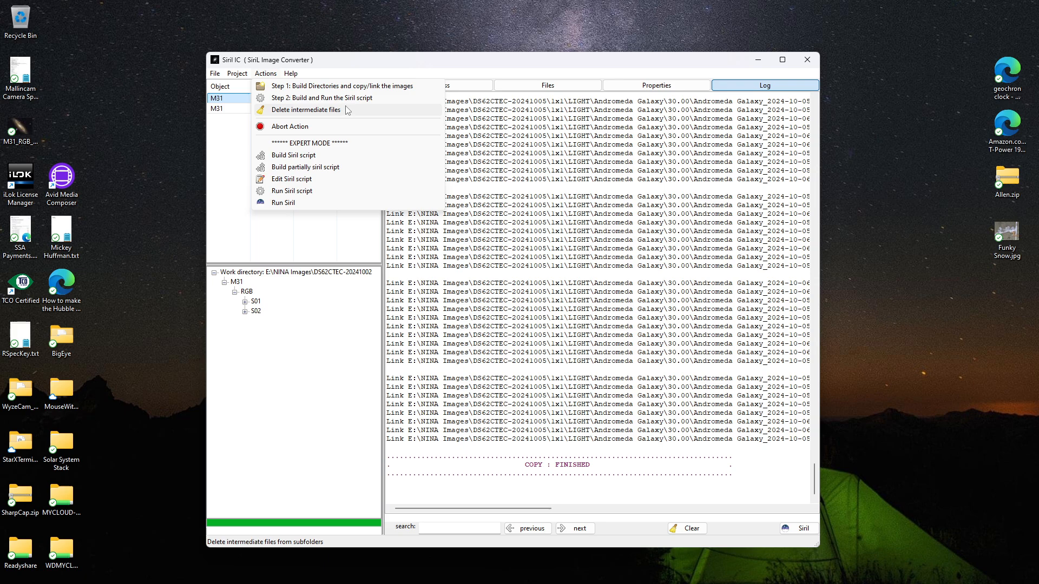
{"action": "left_click", "coordinate": [286, 98]}
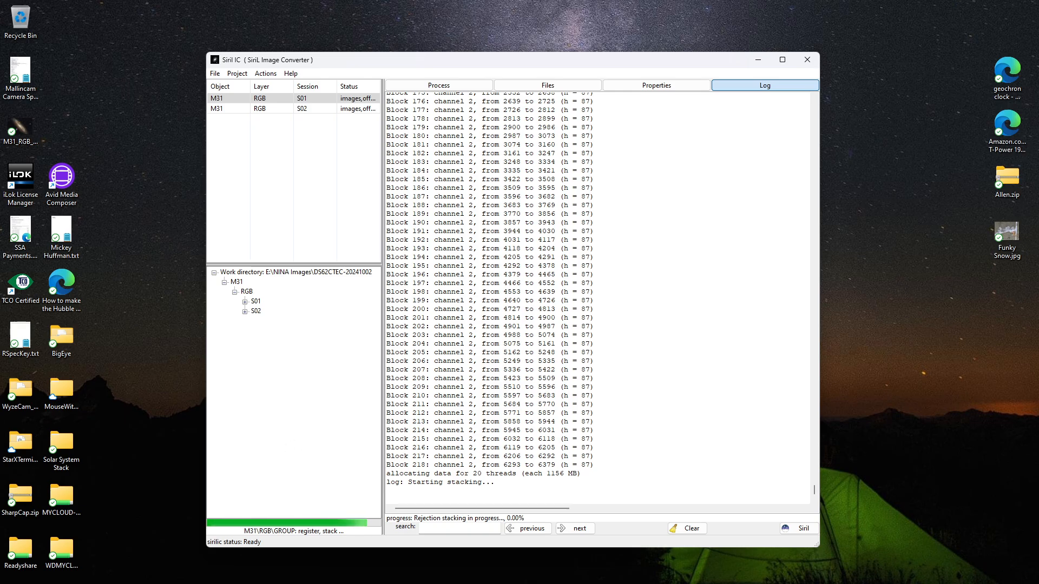
- Check the system clock and review the preprocessing workflow diagram, both sessions' file lists and the properties during the script run
{"action": "mouse_move", "coordinate": [974, 582]}
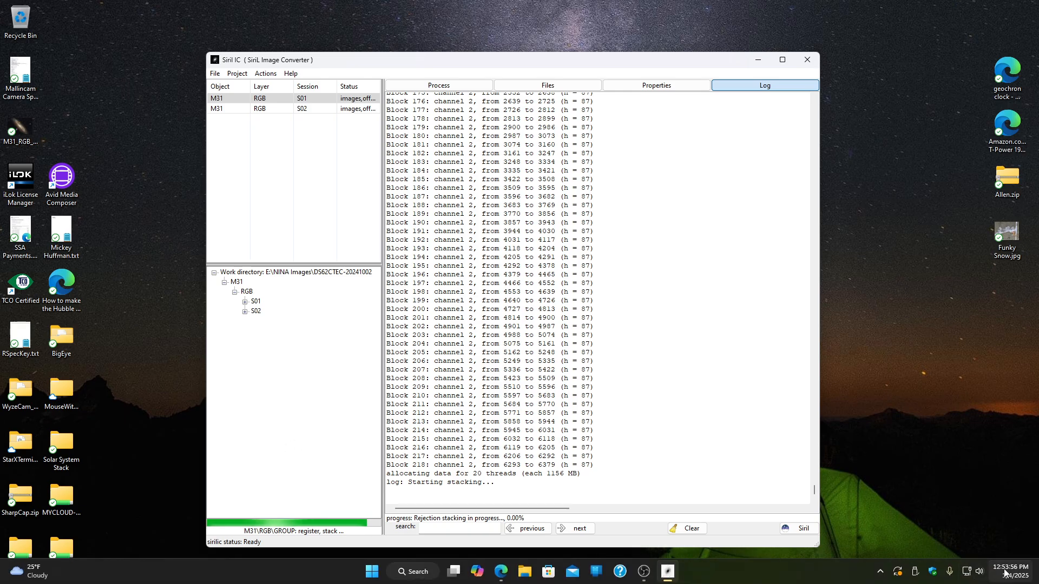
{"action": "mouse_move", "coordinate": [997, 564]}
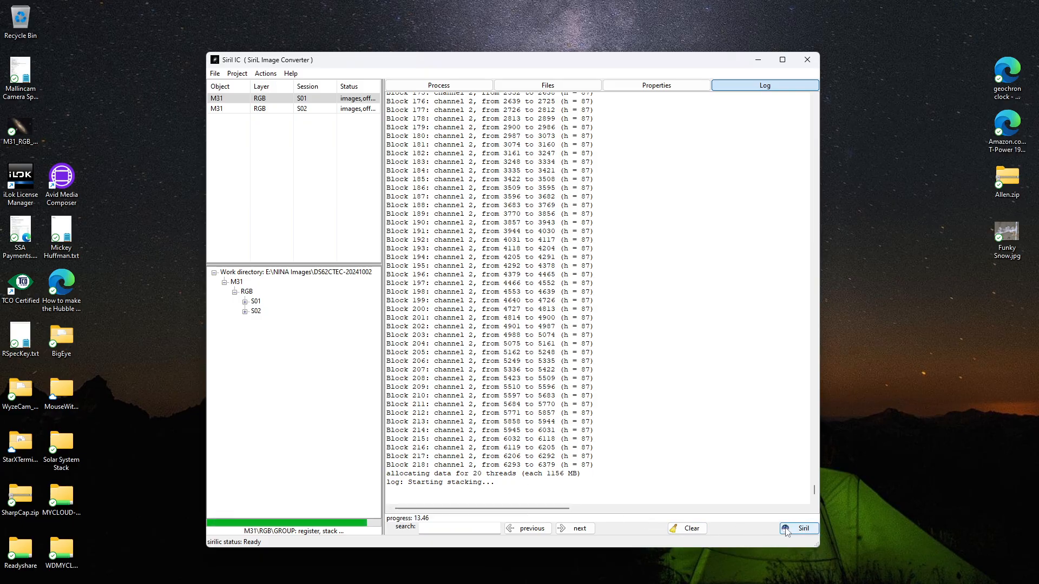
{"action": "left_click", "coordinate": [443, 86]}
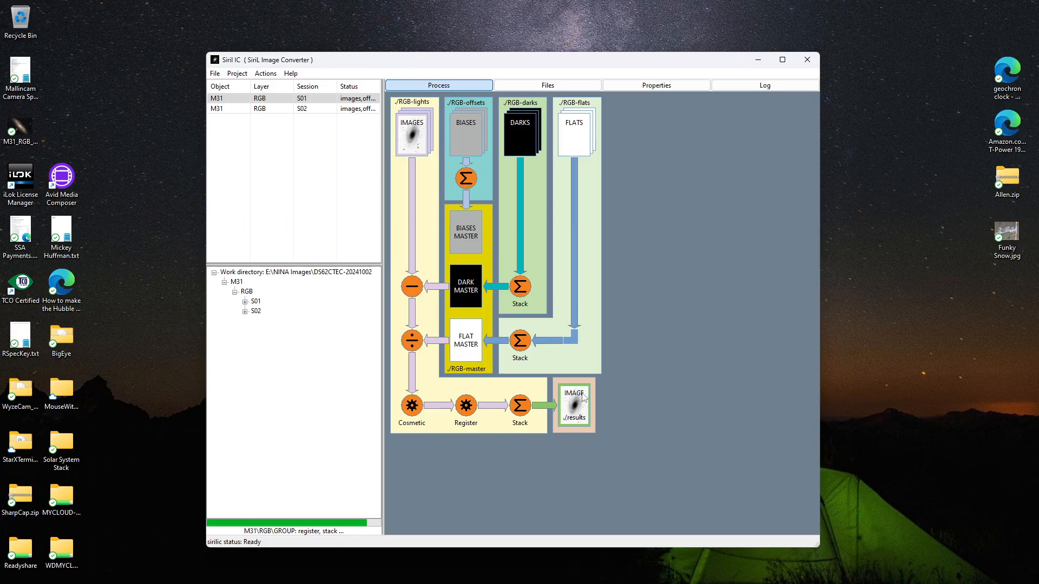
{"action": "left_click", "coordinate": [545, 85]}
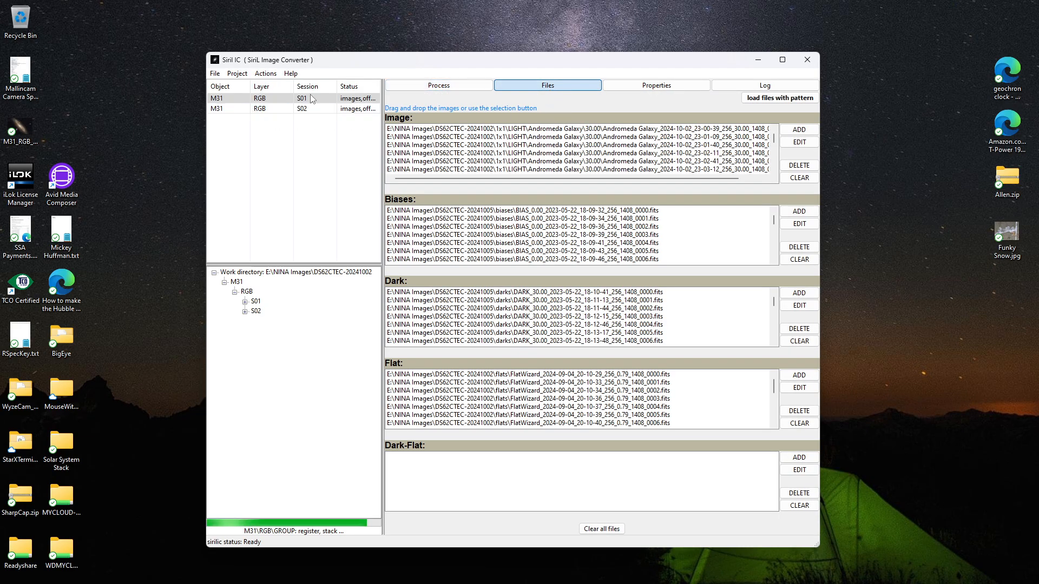
{"action": "left_click", "coordinate": [266, 109]}
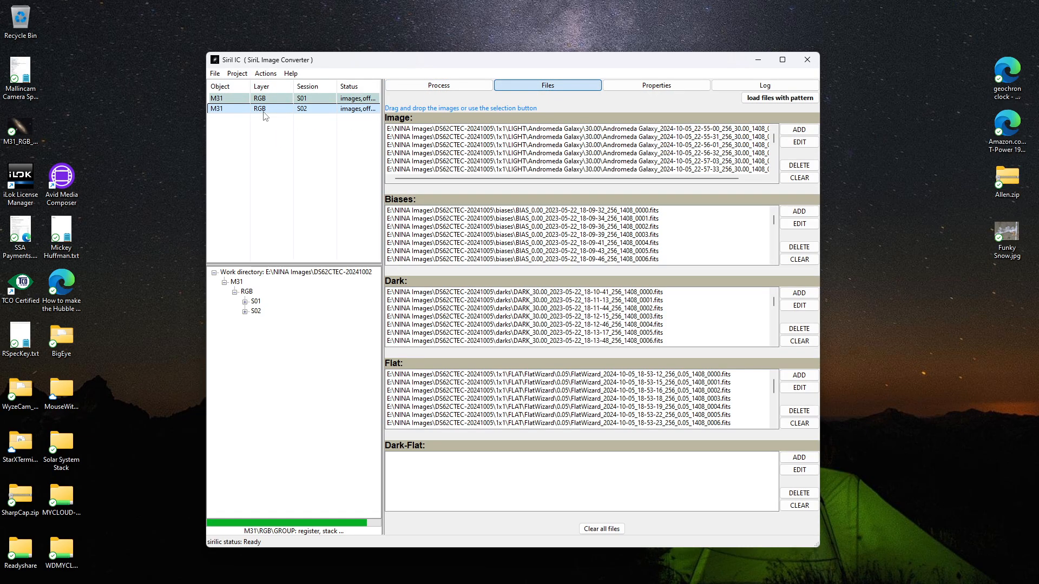
{"action": "left_click", "coordinate": [649, 86]}
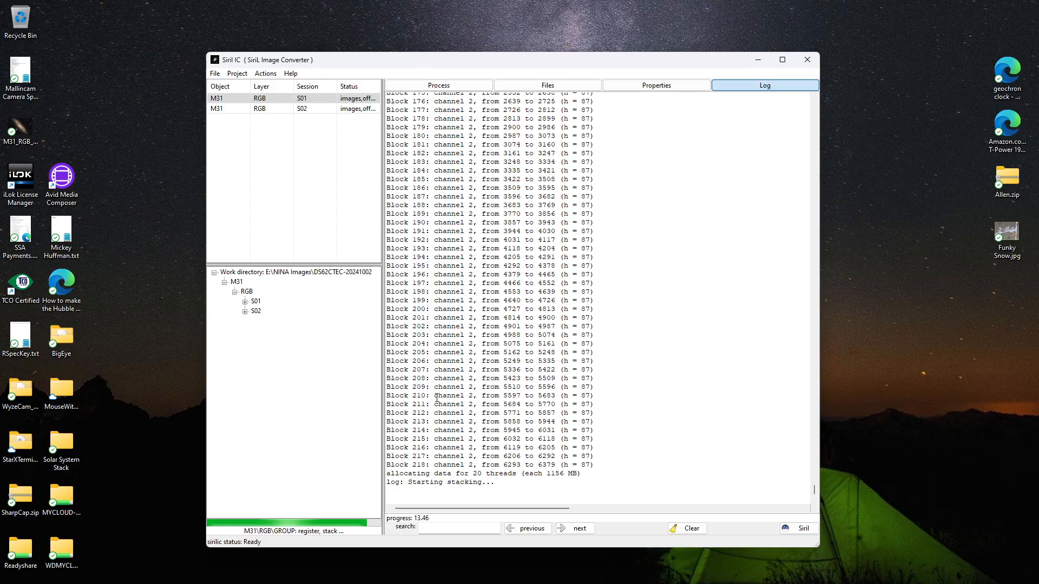
- Examine the stacking log back to the normalization entries, recheck the properties and files, and monitor the stacking progress against the clock
{"action": "scroll", "coordinate": [545, 385], "scroll_direction": "up", "scroll_amount": 9}
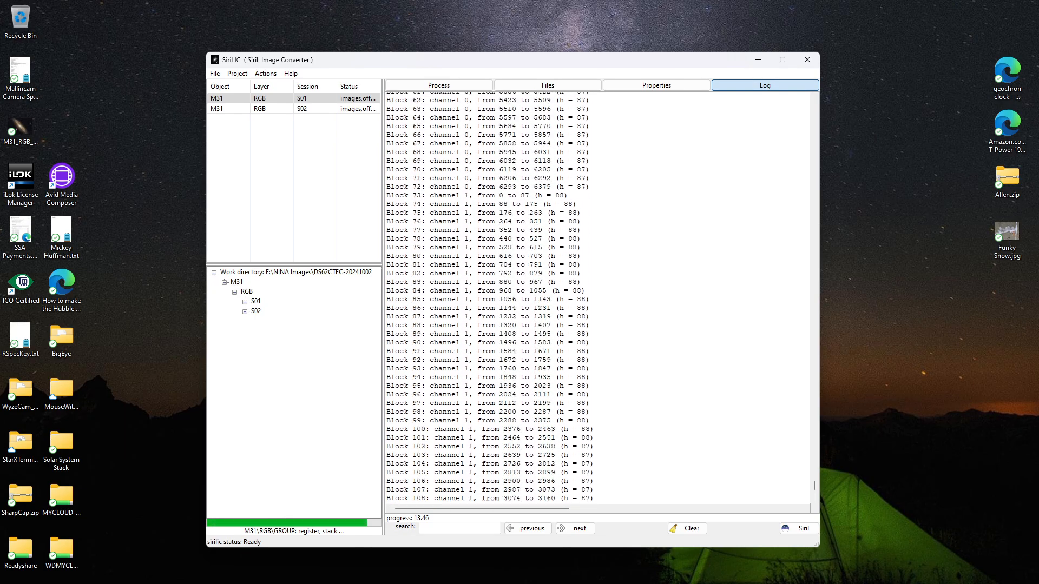
{"action": "scroll", "coordinate": [547, 381], "scroll_direction": "up", "scroll_amount": 10}
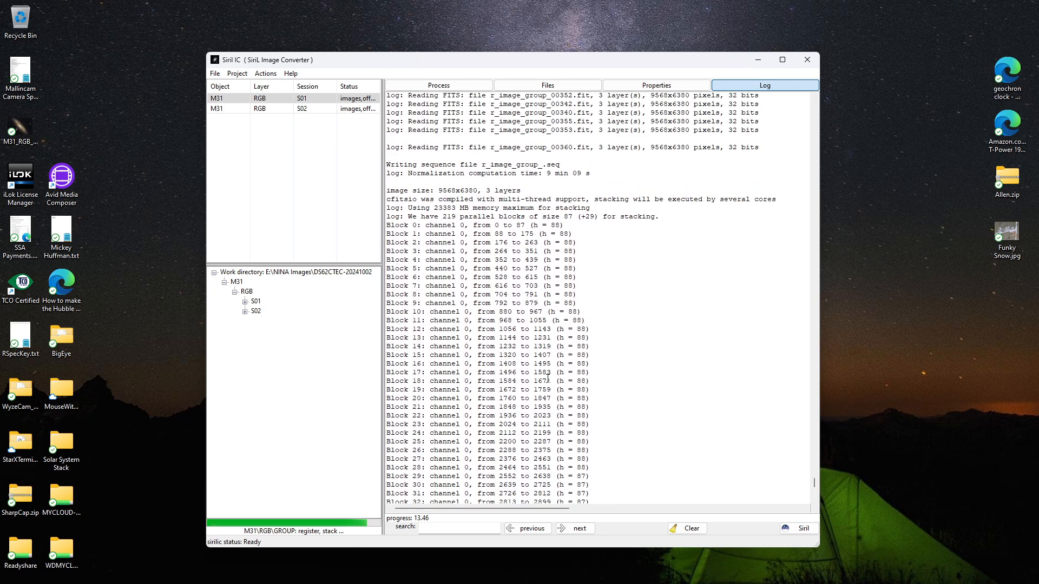
{"action": "scroll", "coordinate": [548, 378], "scroll_direction": "up", "scroll_amount": 4}
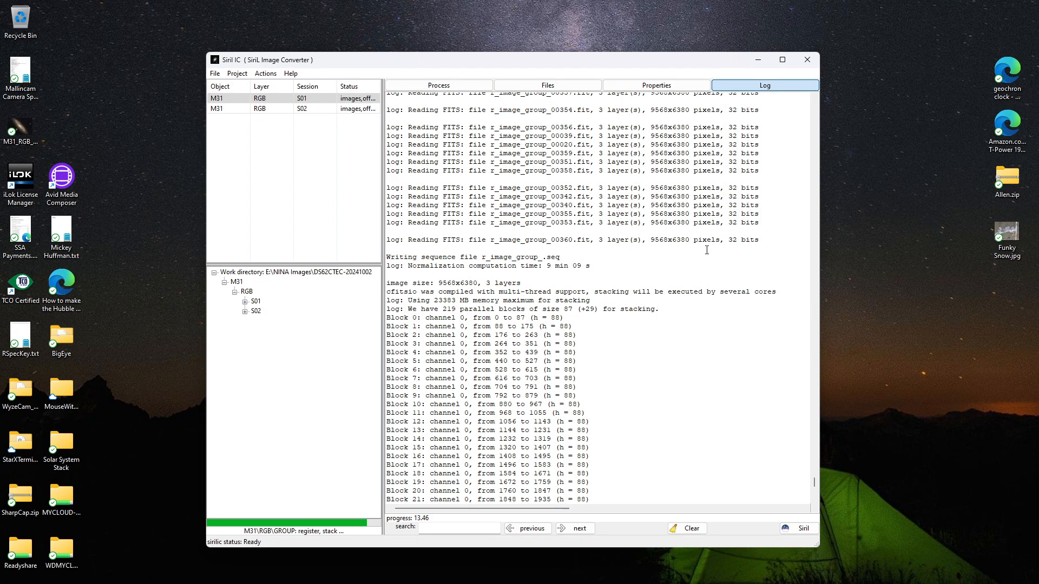
{"action": "scroll", "coordinate": [506, 280], "scroll_direction": "down", "scroll_amount": 14}
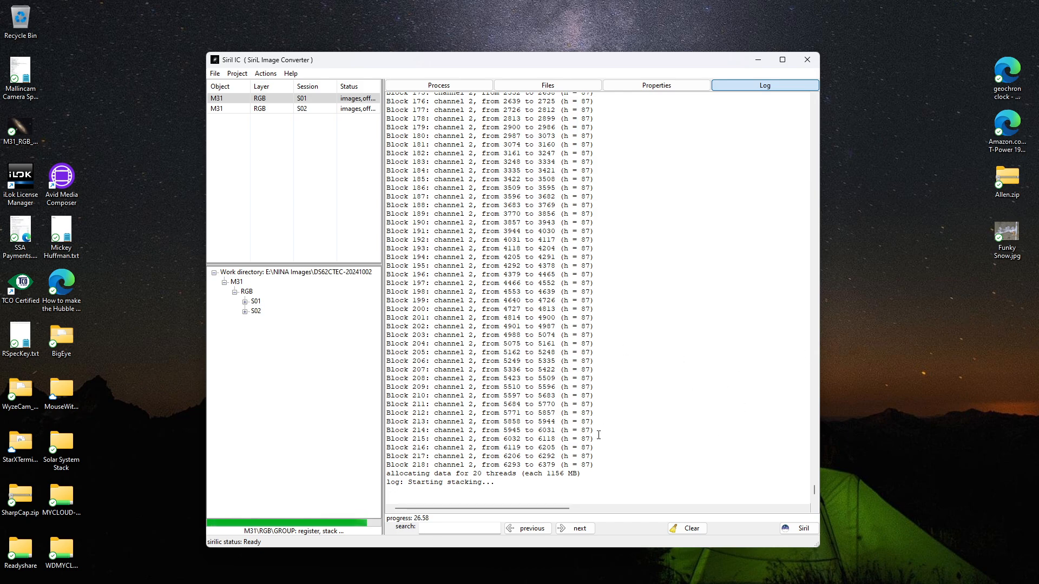
{"action": "left_click", "coordinate": [657, 87]}
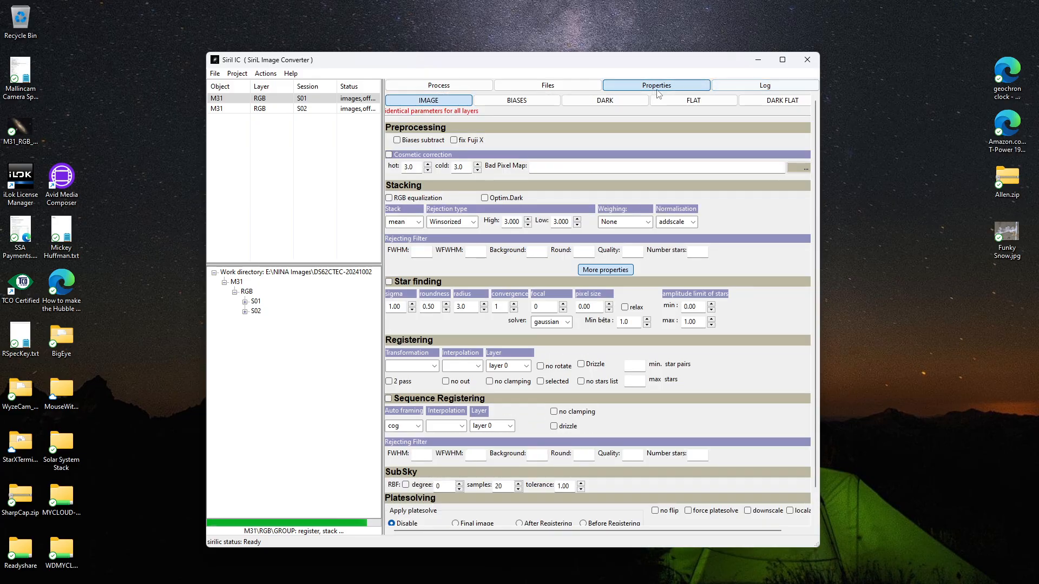
{"action": "left_click", "coordinate": [752, 86]}
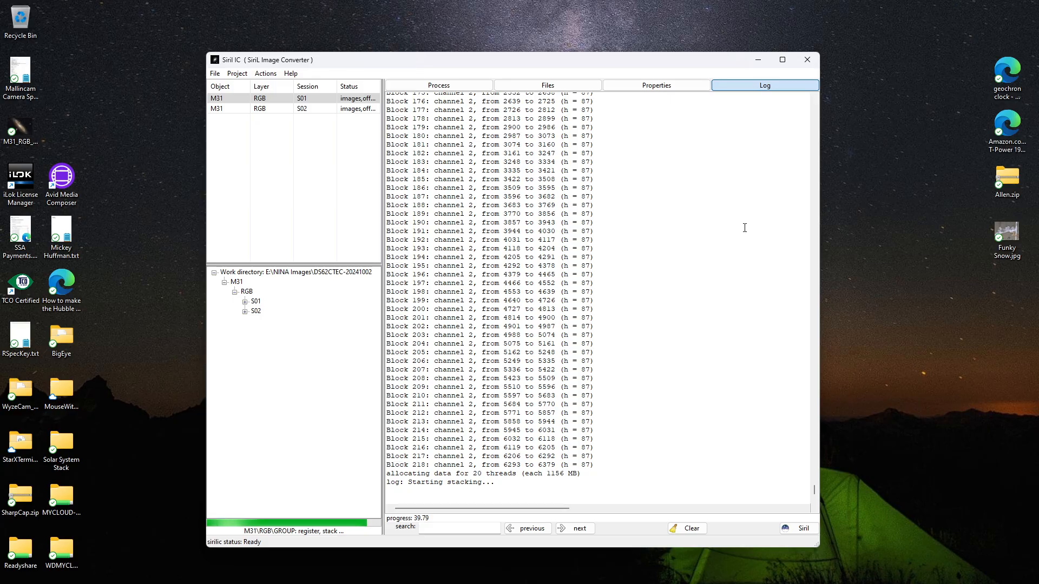
{"action": "left_click", "coordinate": [546, 85]}
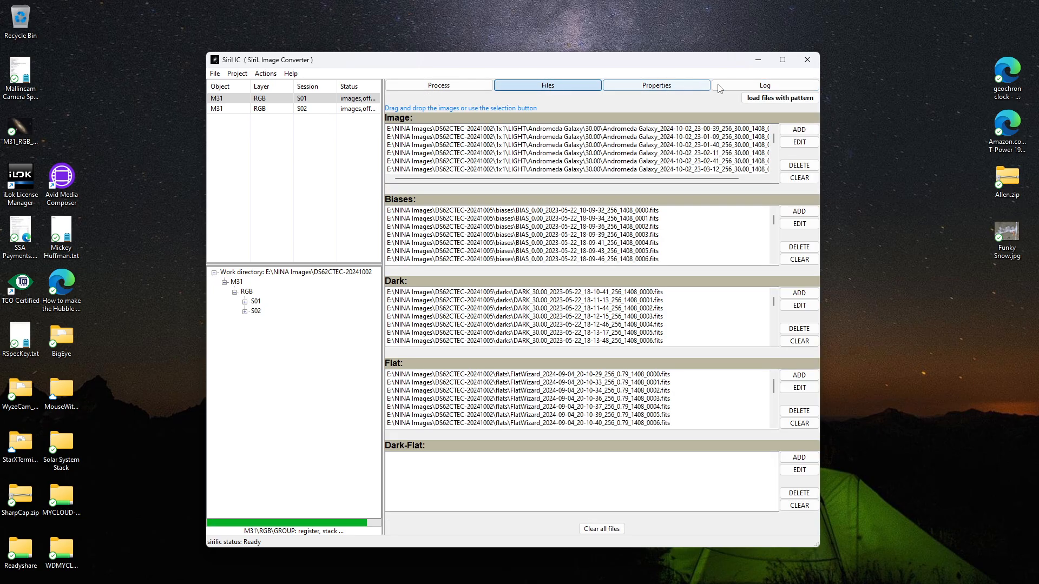
{"action": "left_click", "coordinate": [764, 86]}
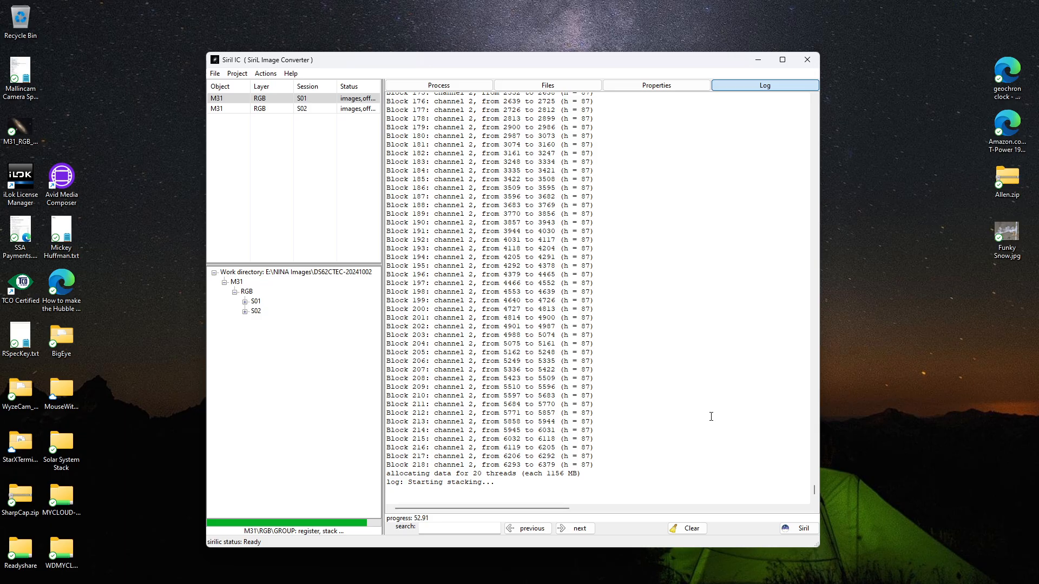
{"action": "mouse_move", "coordinate": [789, 570]}
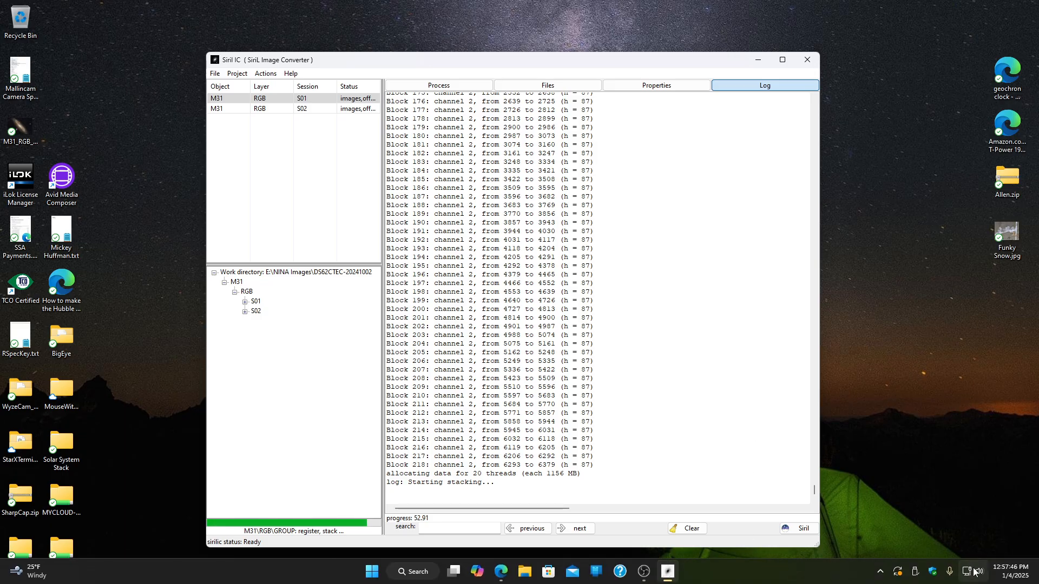
{"action": "mouse_move", "coordinate": [1002, 576]}
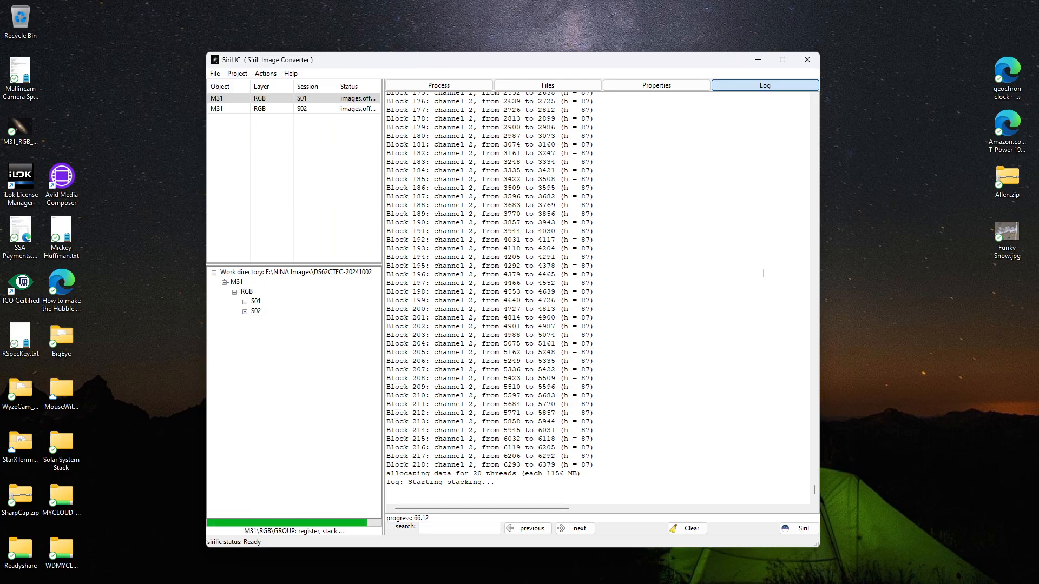
- In Siril, display the stacked M31 image in Histogram mode and crop off its borders to about 9193 × 6130 px
{"action": "mouse_move", "coordinate": [997, 571]}
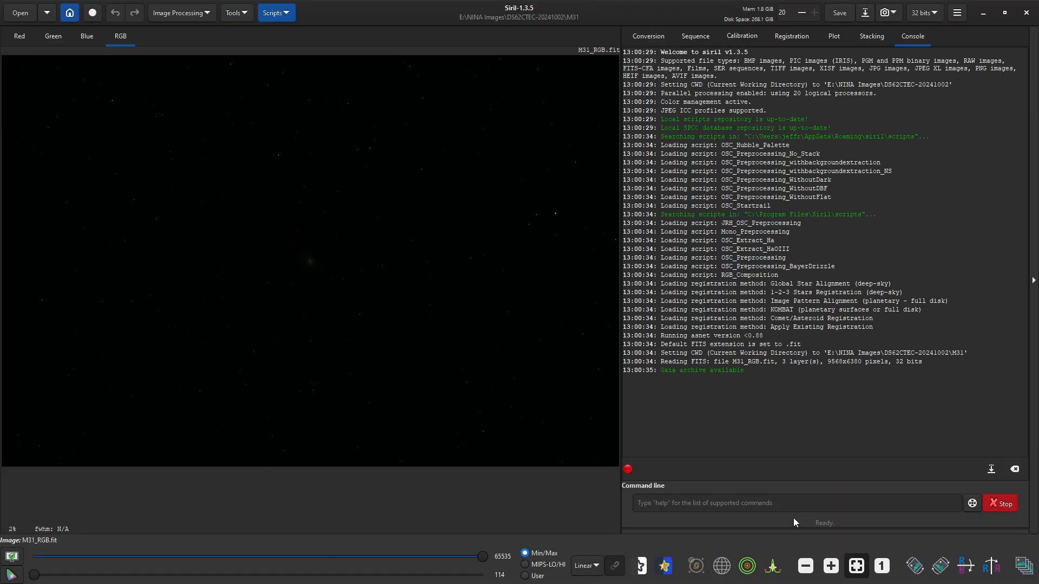
{"action": "left_click", "coordinate": [592, 566]}
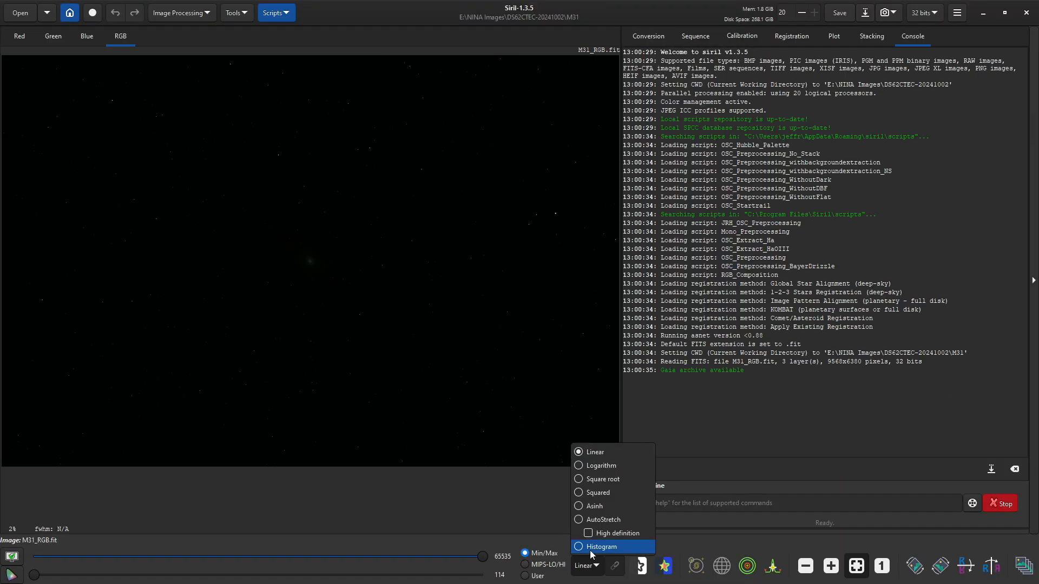
{"action": "left_click", "coordinate": [592, 547]}
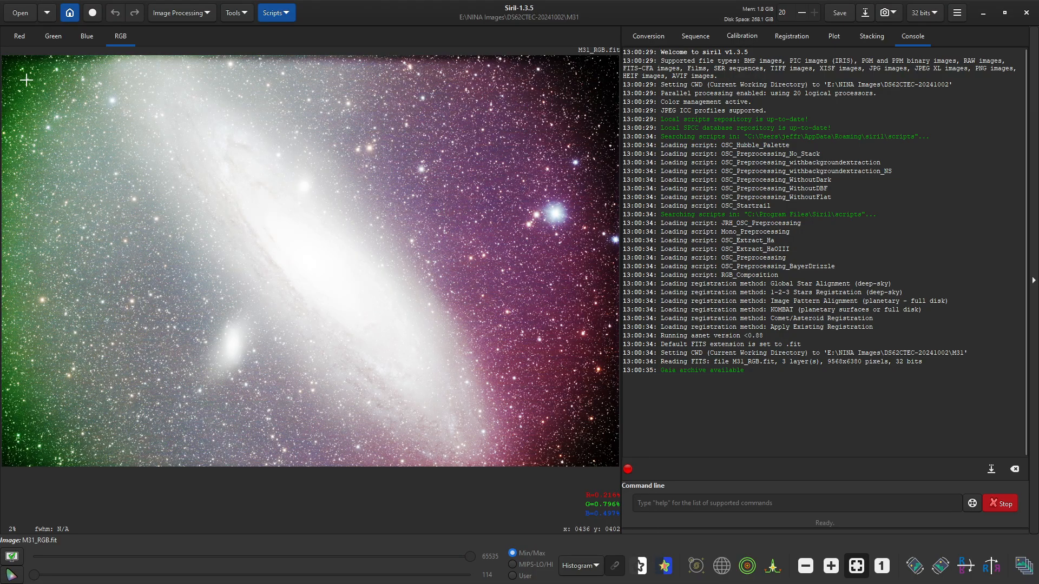
{"action": "right_click", "coordinate": [14, 66]}
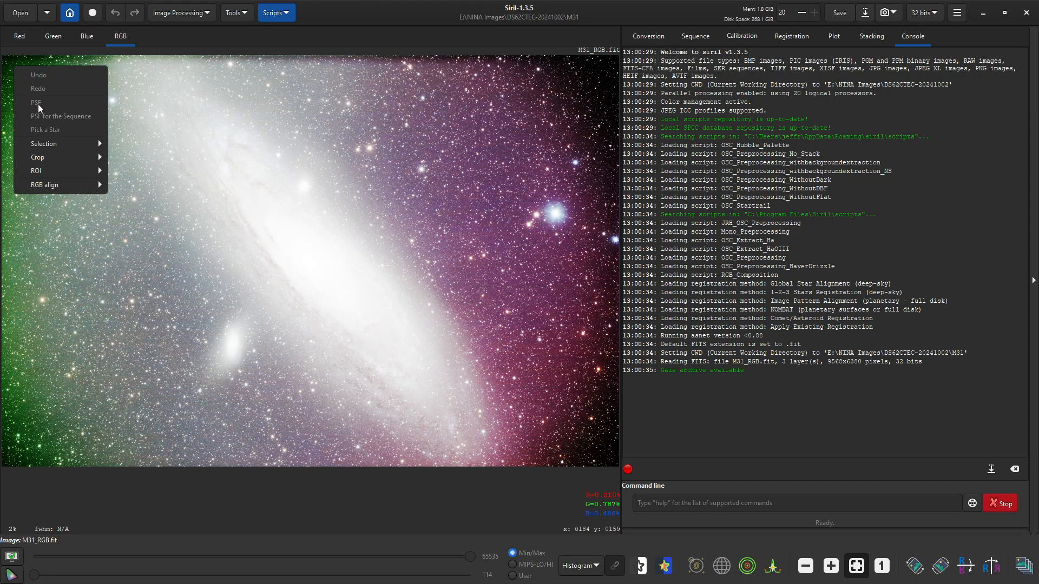
{"action": "mouse_move", "coordinate": [46, 146]}
{"action": "left_click", "coordinate": [115, 157]}
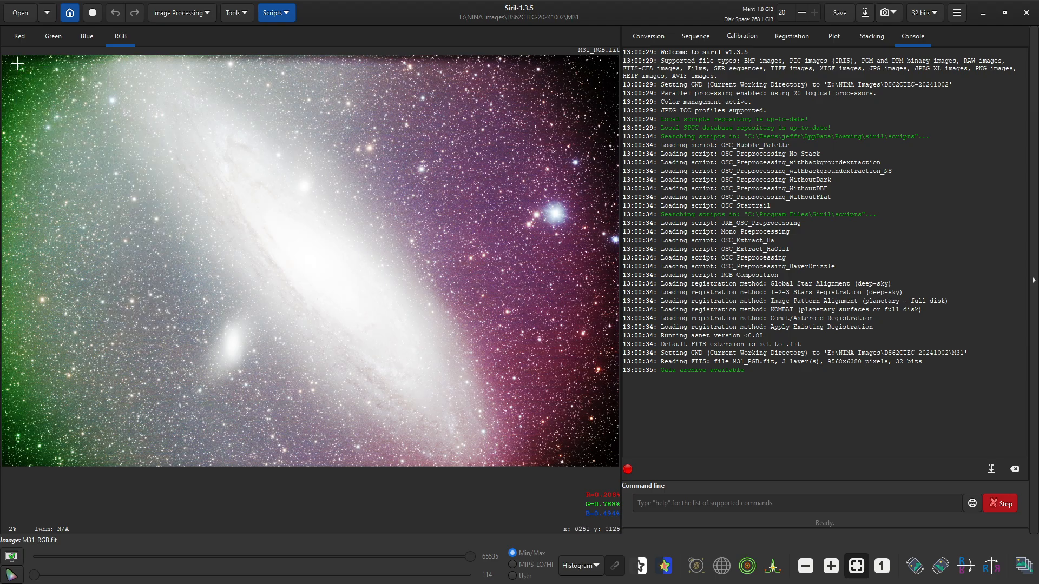
{"action": "left_click_drag", "start_coordinate": [16, 63], "coordinate": [518, 457]}
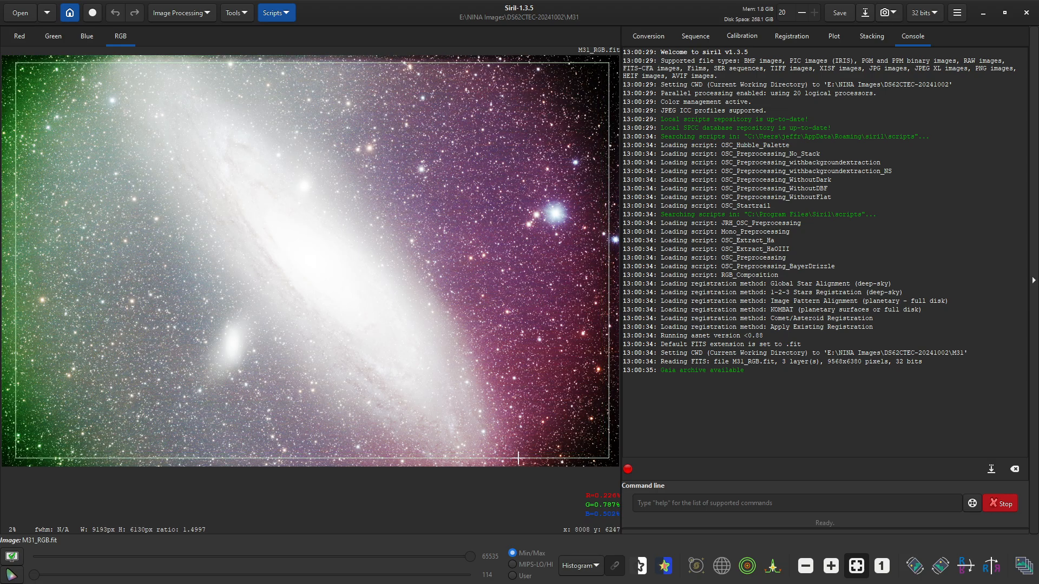
{"action": "right_click", "coordinate": [395, 256]}
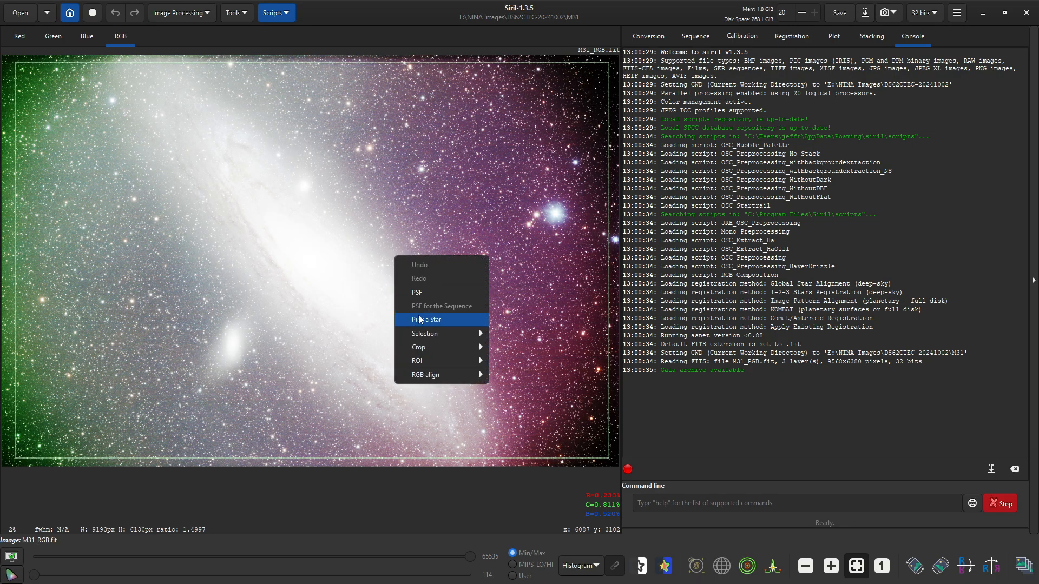
{"action": "mouse_move", "coordinate": [418, 348]}
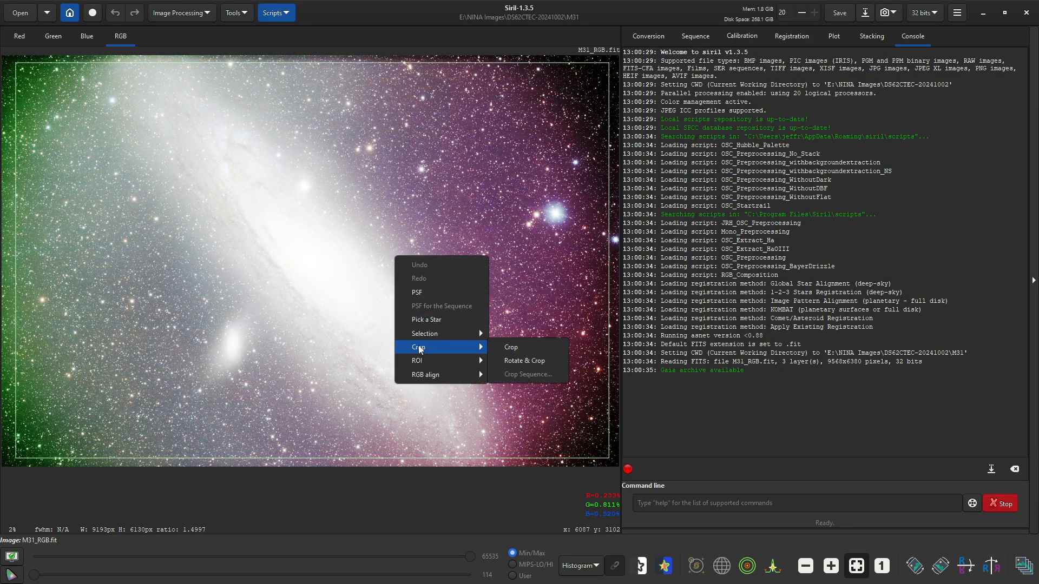
{"action": "left_click", "coordinate": [496, 347]}
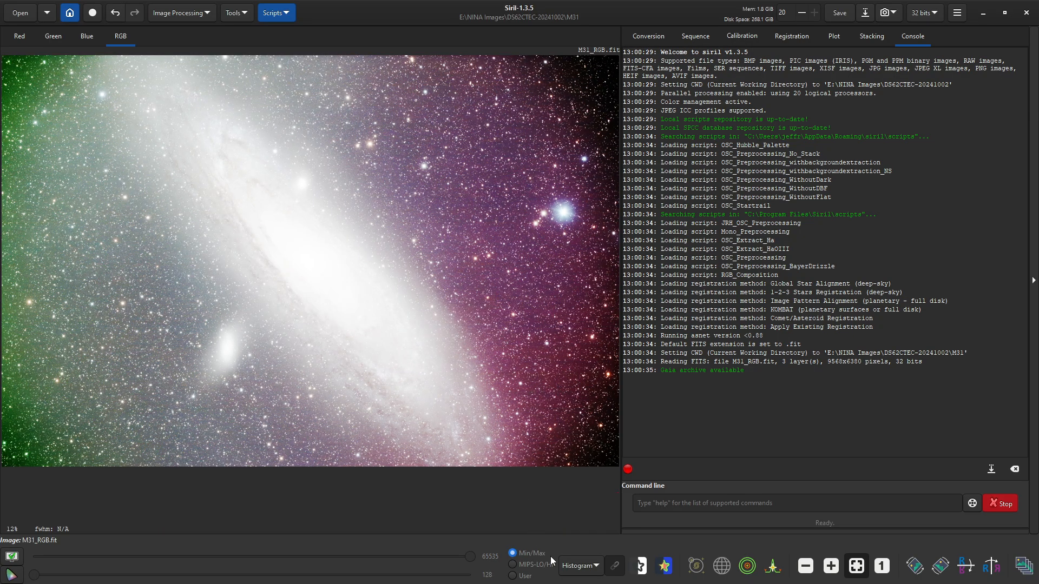
- Switch the display to AutoStretch and remove the background gradient with GraXpert's AI background extraction at smoothing 0.60
{"action": "left_click", "coordinate": [597, 565]}
{"action": "left_click", "coordinate": [584, 519]}
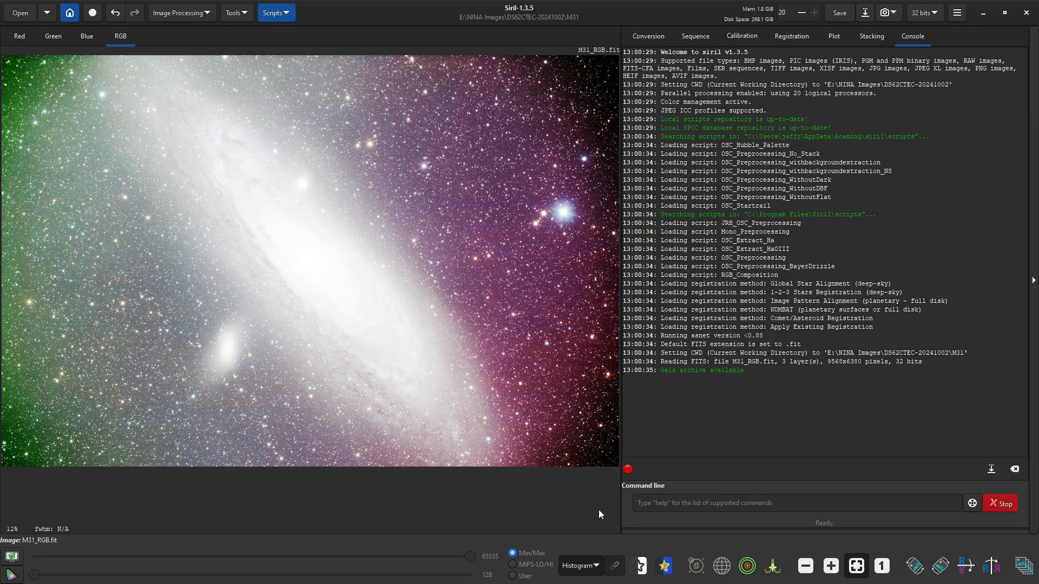
{"action": "left_click", "coordinate": [190, 15]}
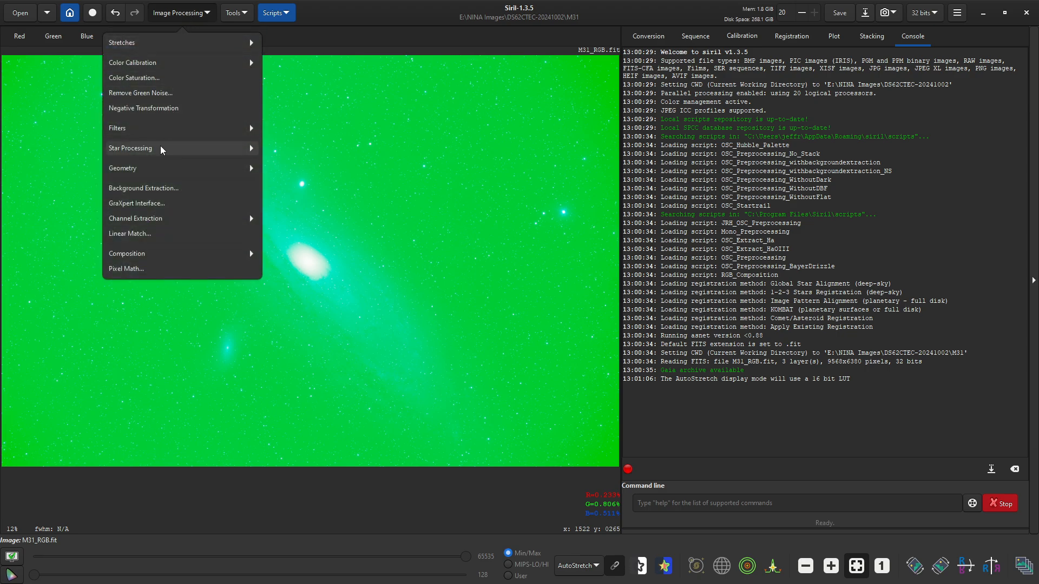
{"action": "left_click", "coordinate": [144, 204]}
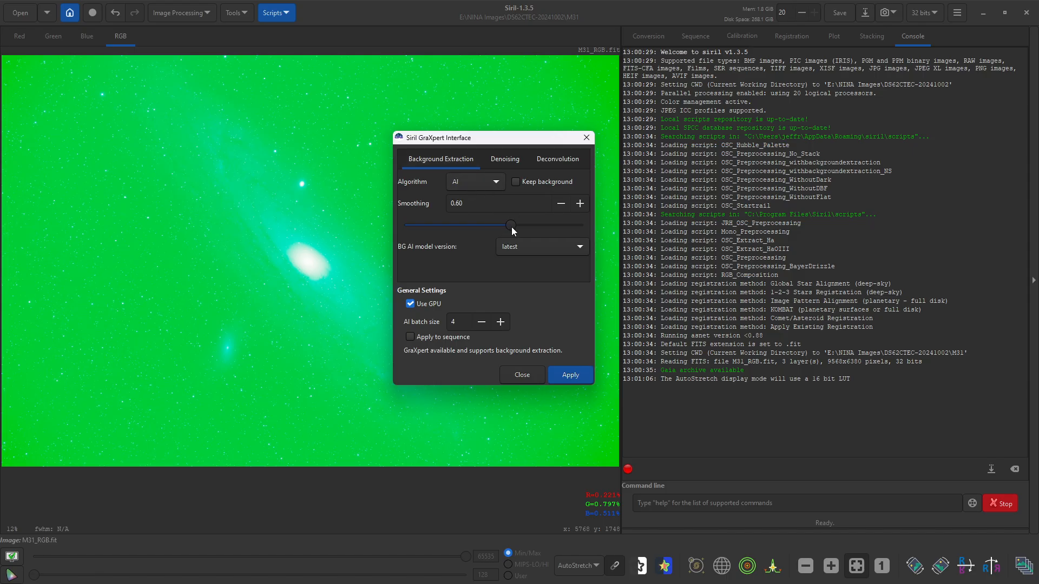
{"action": "left_click", "coordinate": [565, 378]}
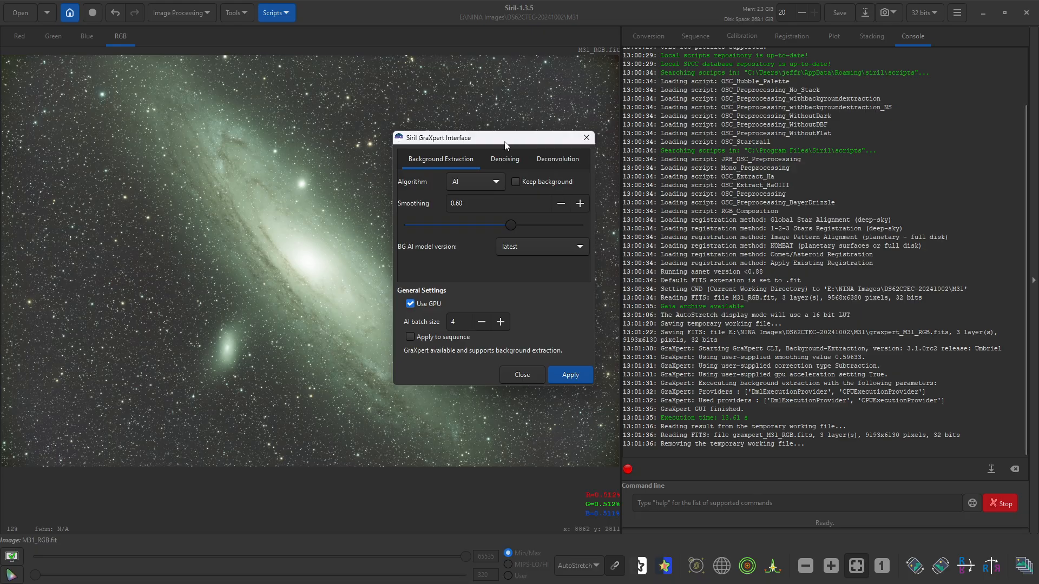
{"action": "left_click", "coordinate": [528, 375]}
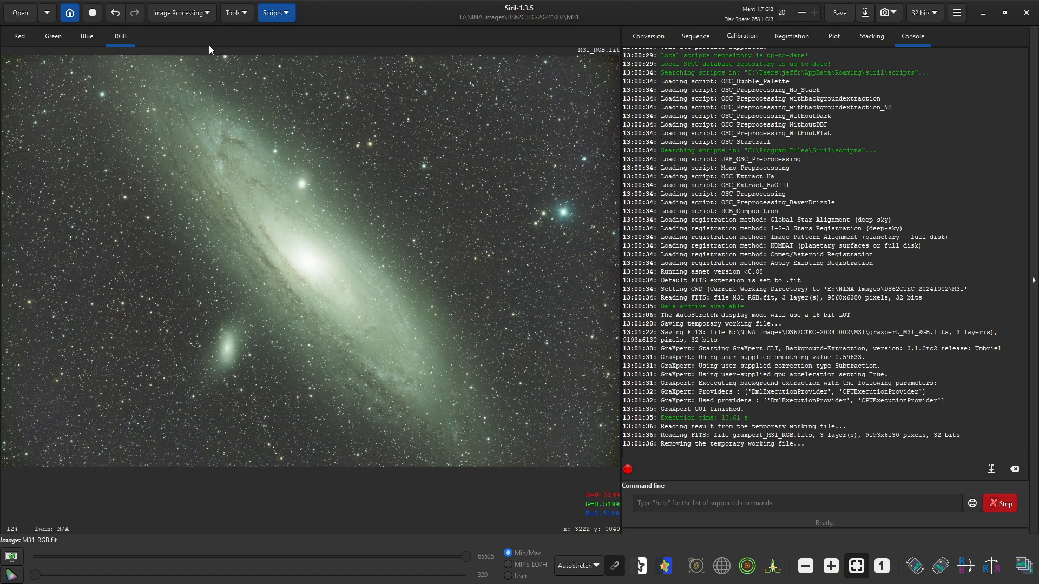
- Open the Image Plate Solver for the M31 image and choose Astrometry.net (local) as the solver
{"action": "left_click", "coordinate": [179, 13]}
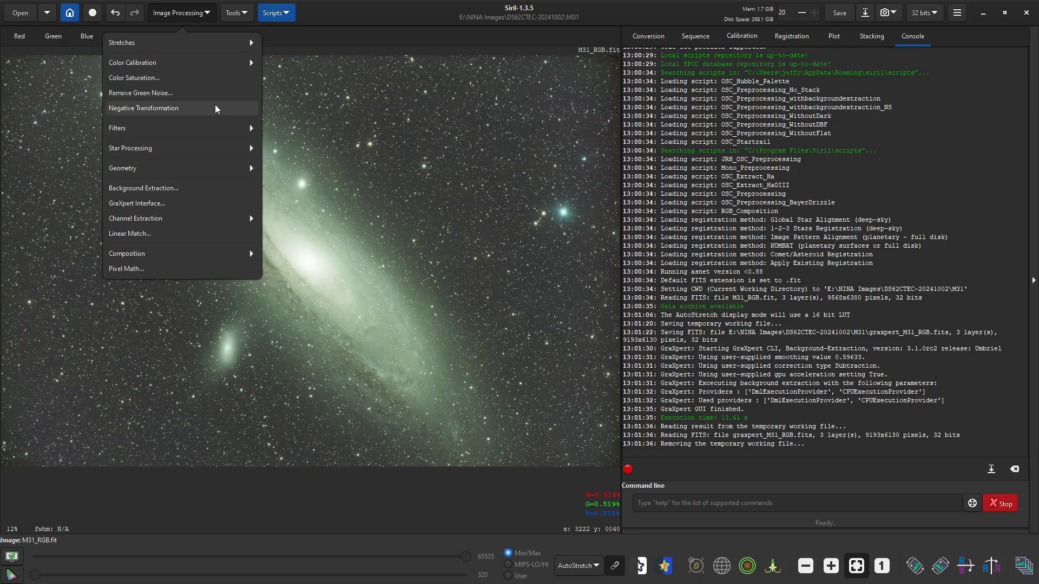
{"action": "left_click", "coordinate": [175, 63]}
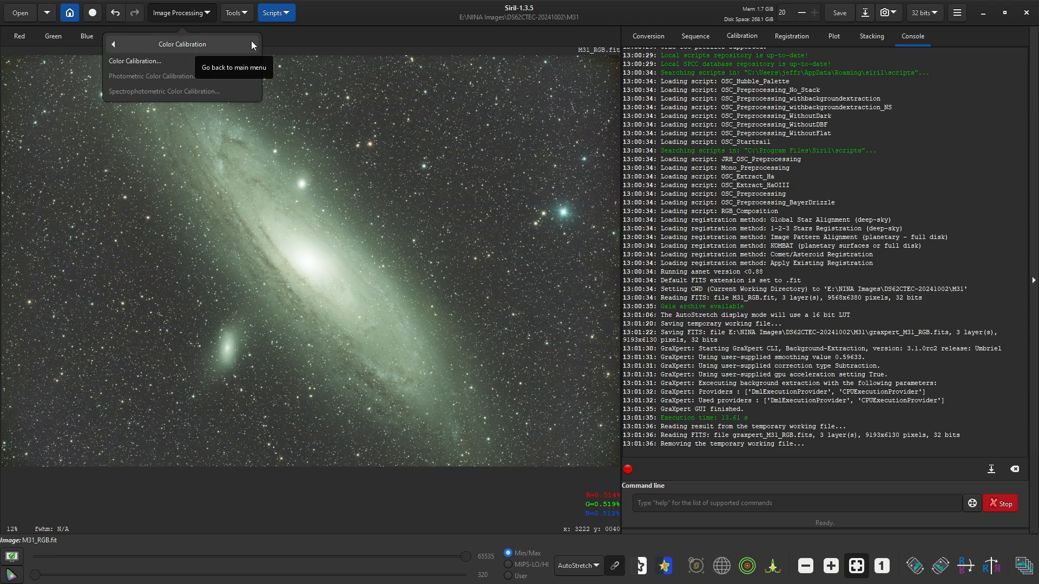
{"action": "left_click", "coordinate": [238, 15]}
{"action": "left_click", "coordinate": [236, 17]}
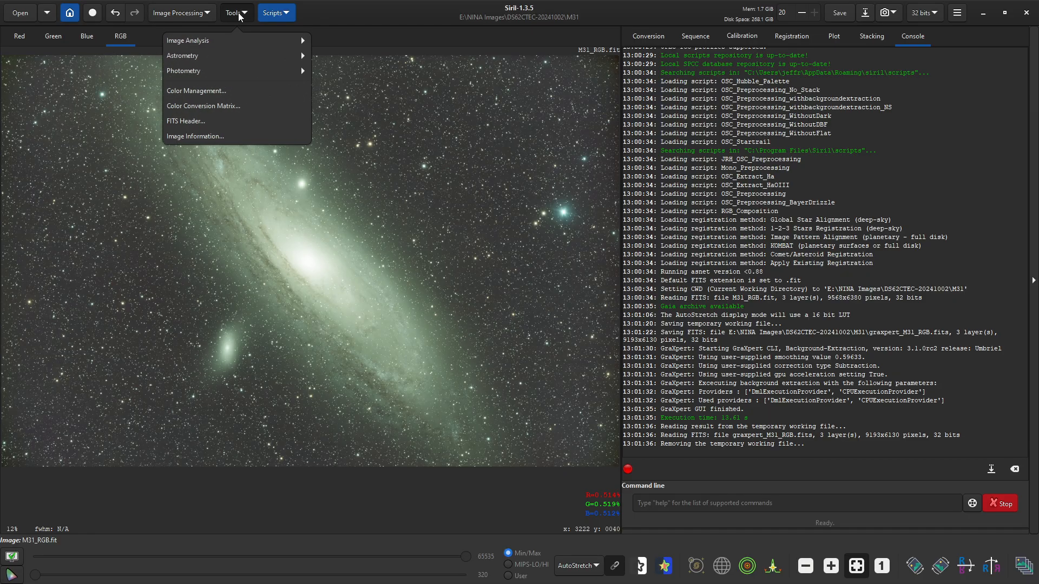
{"action": "left_click", "coordinate": [226, 57]}
{"action": "left_click", "coordinate": [220, 58]}
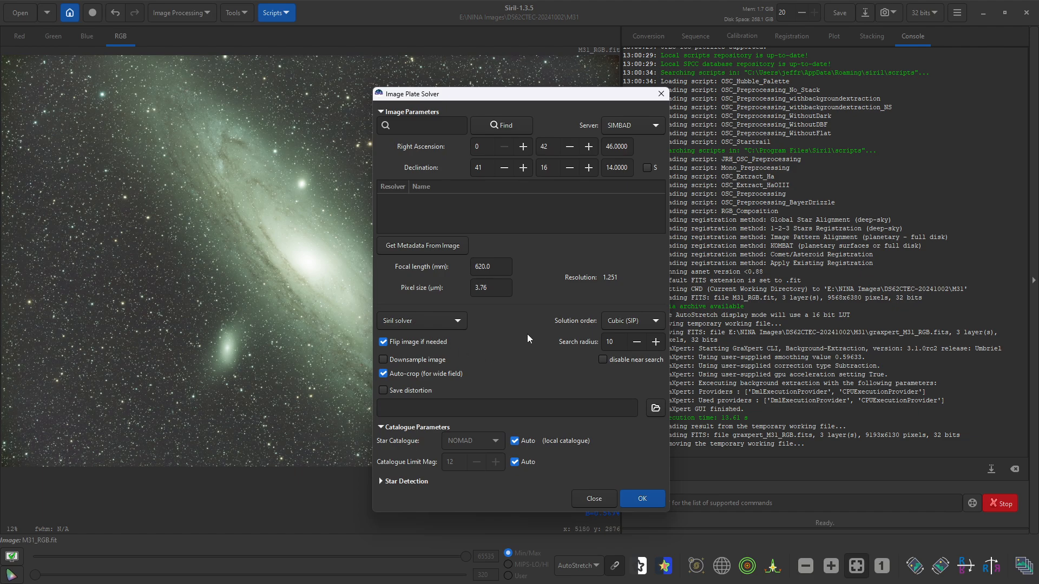
{"action": "left_click", "coordinate": [444, 323]}
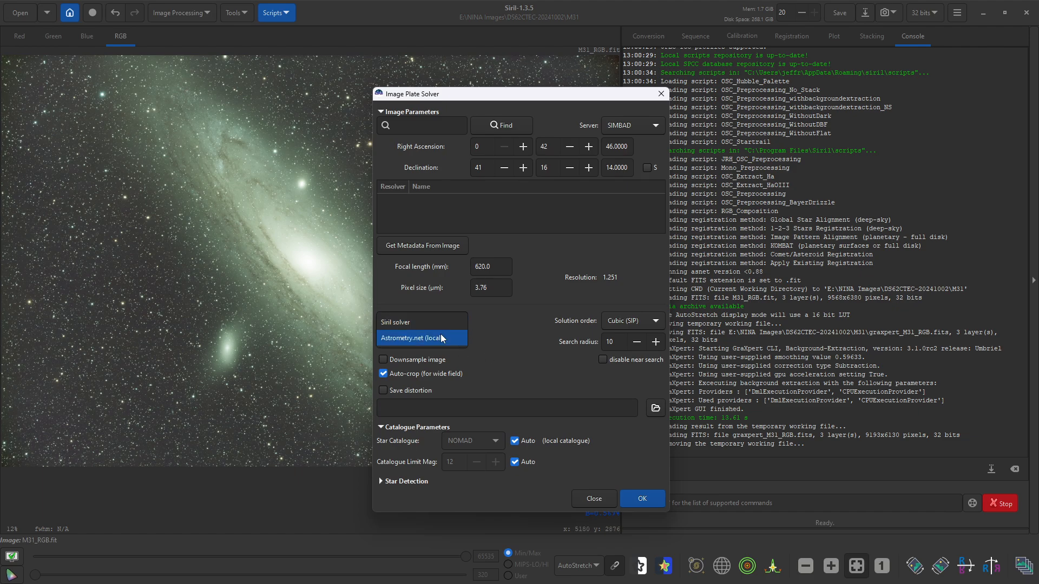
{"action": "left_click", "coordinate": [441, 338]}
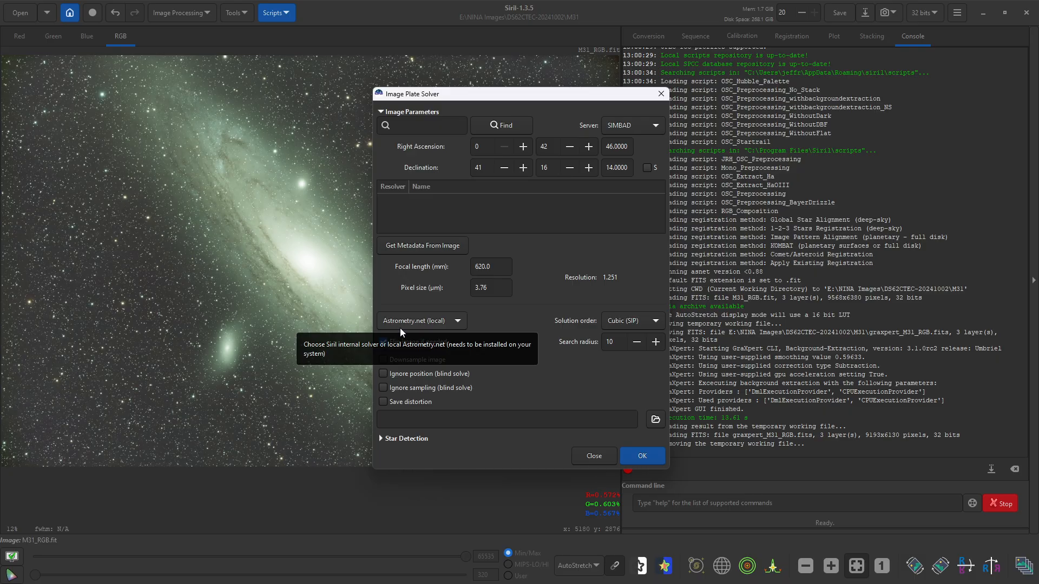
- Check the astrometry preferences for the location of the local astrometry.net solver, leaving the settings unchanged
{"action": "left_click", "coordinate": [957, 12]}
{"action": "left_click", "coordinate": [954, 44]}
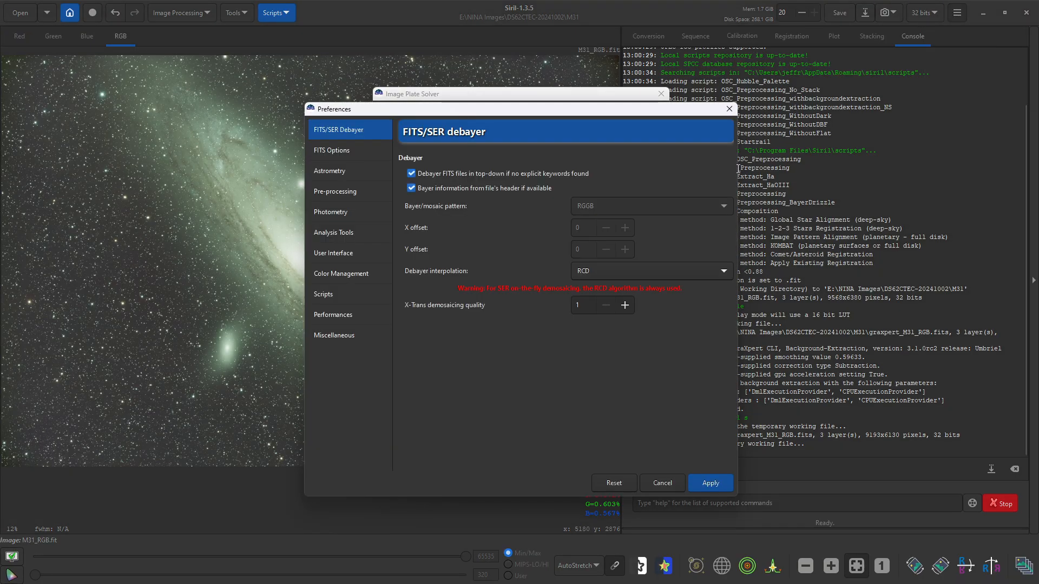
{"action": "left_click", "coordinate": [334, 336]}
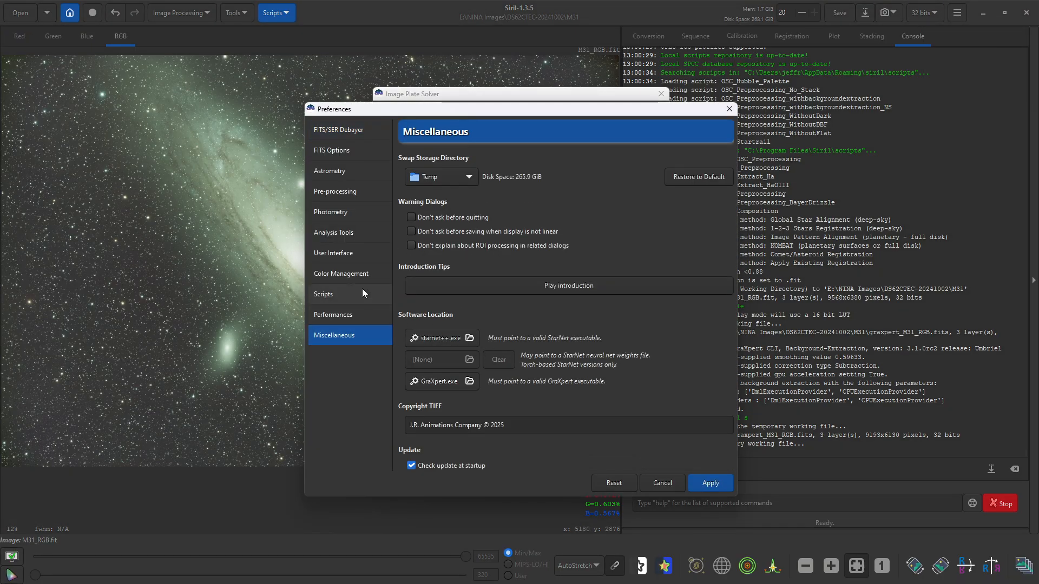
{"action": "left_click", "coordinate": [345, 217]}
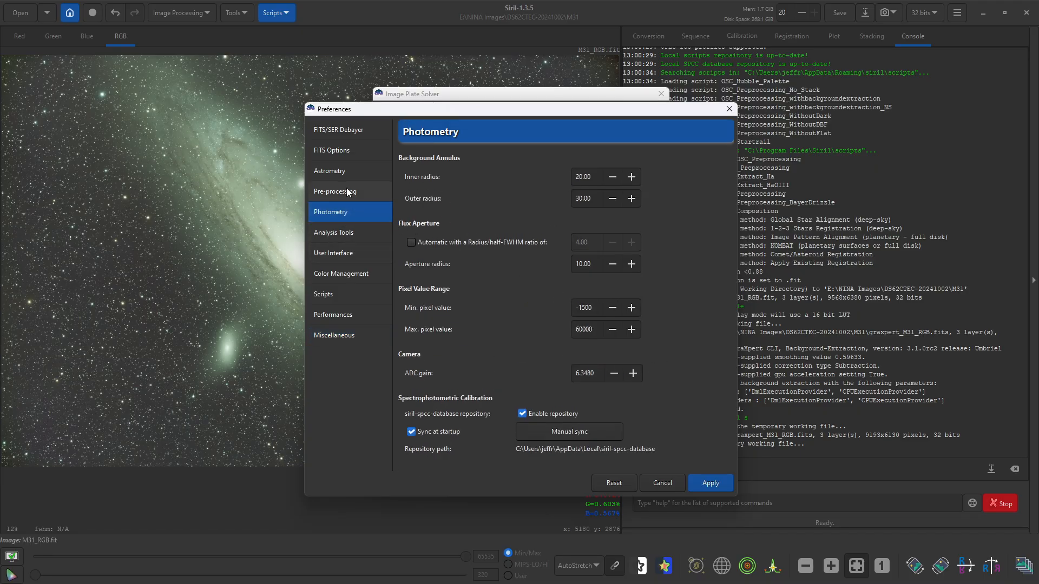
{"action": "left_click", "coordinate": [346, 172]}
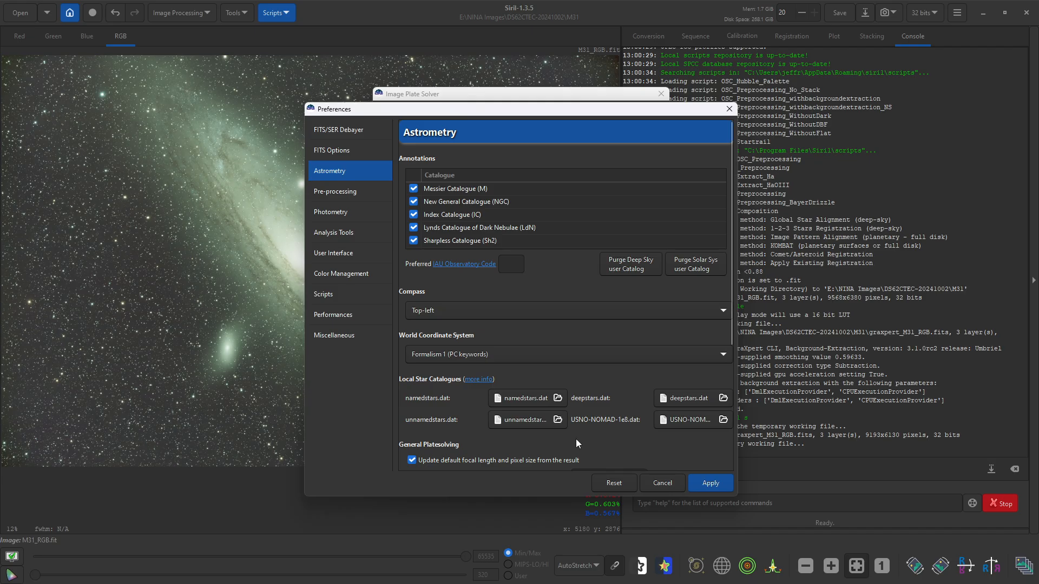
{"action": "scroll", "coordinate": [422, 426], "scroll_direction": "down", "scroll_amount": 5}
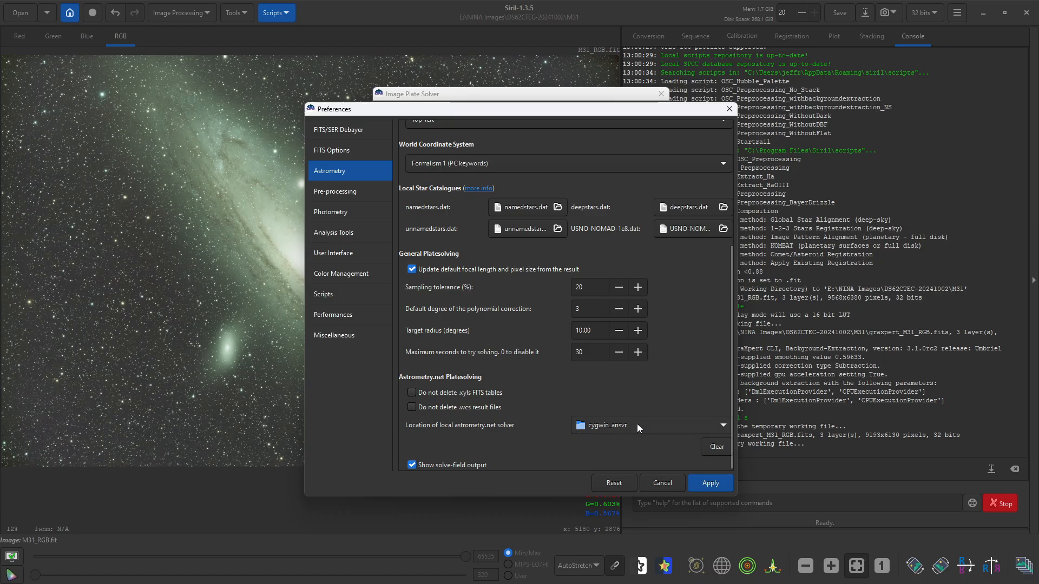
{"action": "left_click", "coordinate": [659, 482]}
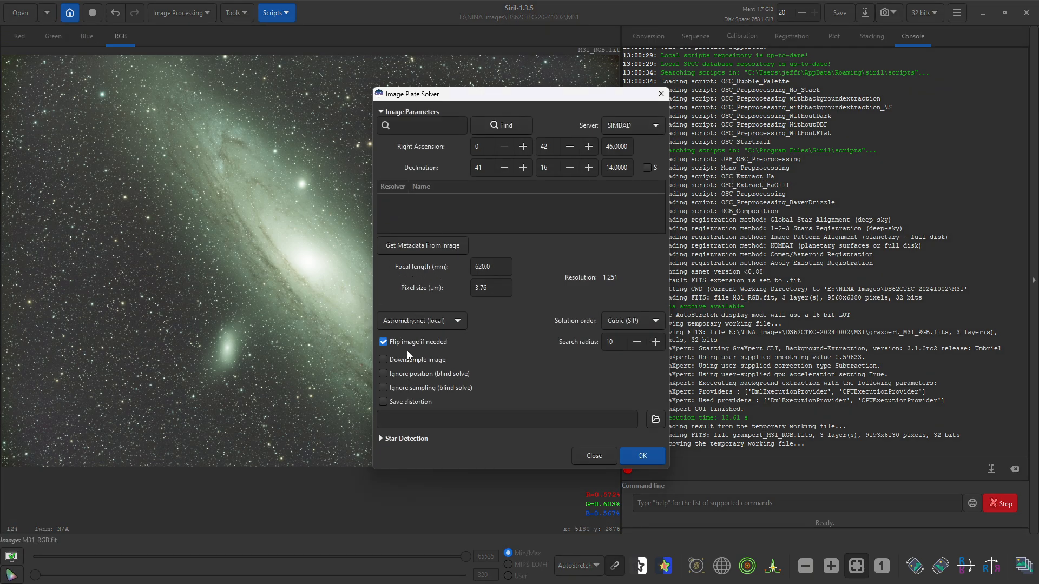
- Plate solve the image with flipping if needed, and briefly check the object name annotations and the celestial grid
{"action": "left_click", "coordinate": [636, 455]}
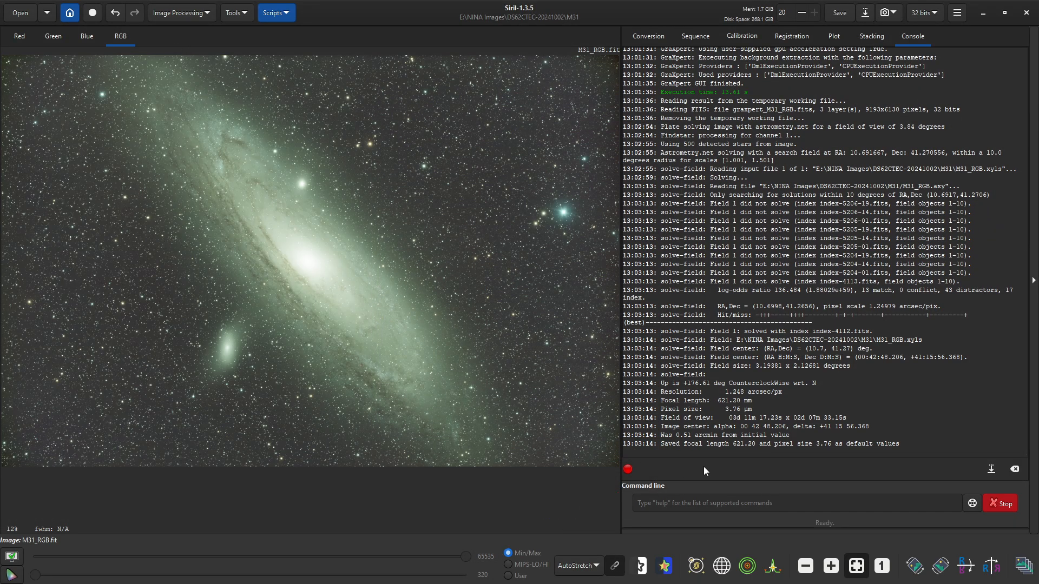
{"action": "left_click", "coordinate": [692, 566]}
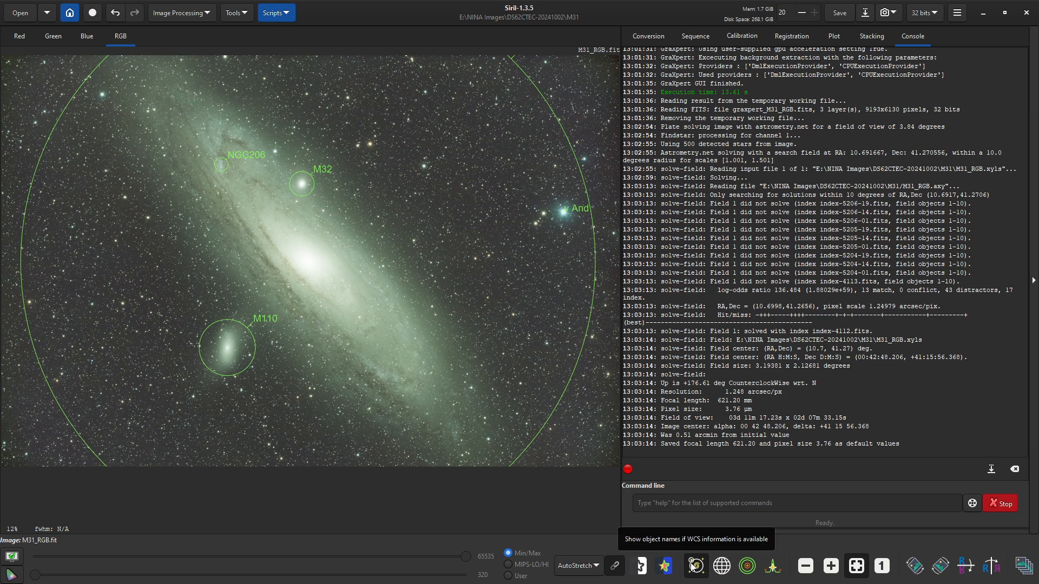
{"action": "left_click", "coordinate": [692, 566]}
{"action": "left_click", "coordinate": [720, 565]}
{"action": "left_click", "coordinate": [719, 566]}
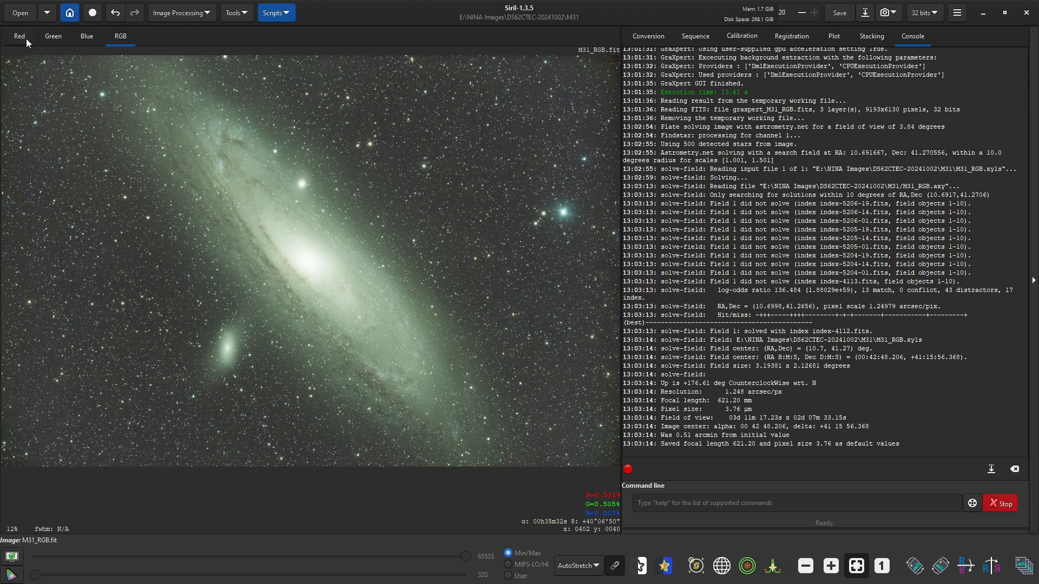
- Run Spectrophotometric Color Calibration with the OSC sensor set to Sony IMX571C, the IDAS LPS P3 filter and the Average Spiral Galaxy white reference
{"action": "left_click", "coordinate": [173, 13]}
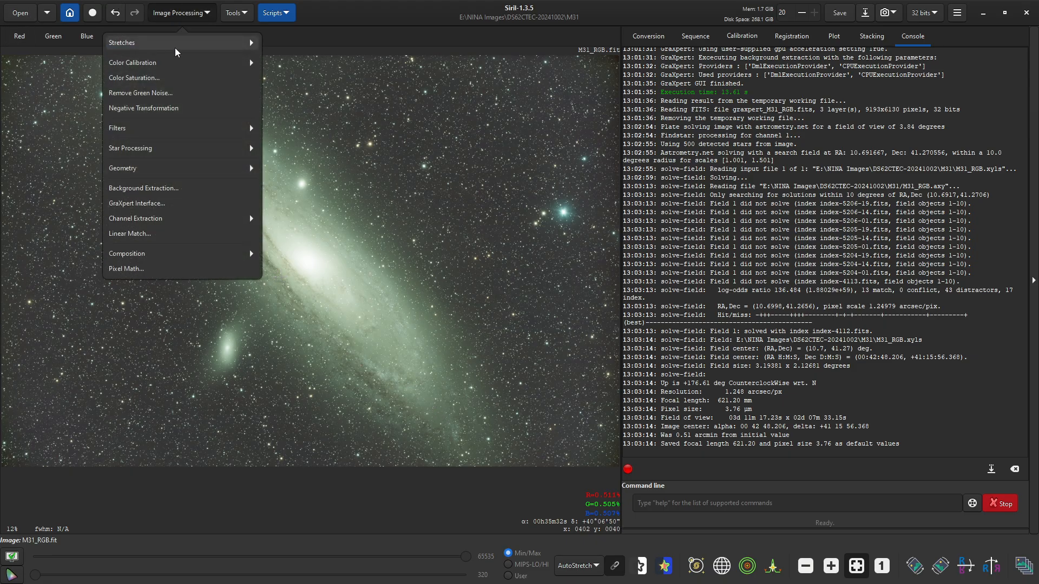
{"action": "left_click", "coordinate": [164, 63]}
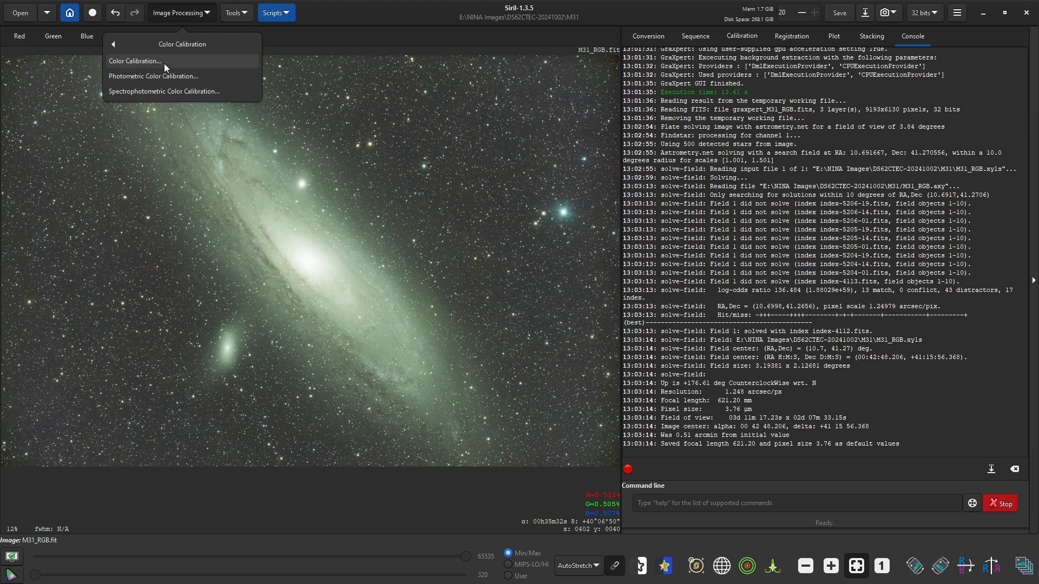
{"action": "left_click", "coordinate": [160, 92]}
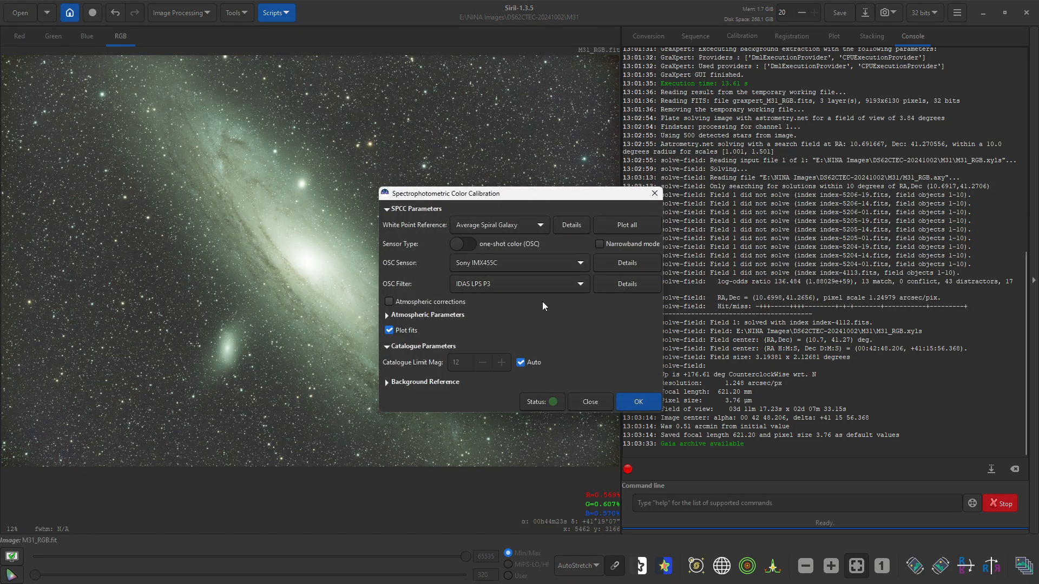
{"action": "left_click", "coordinate": [577, 265]}
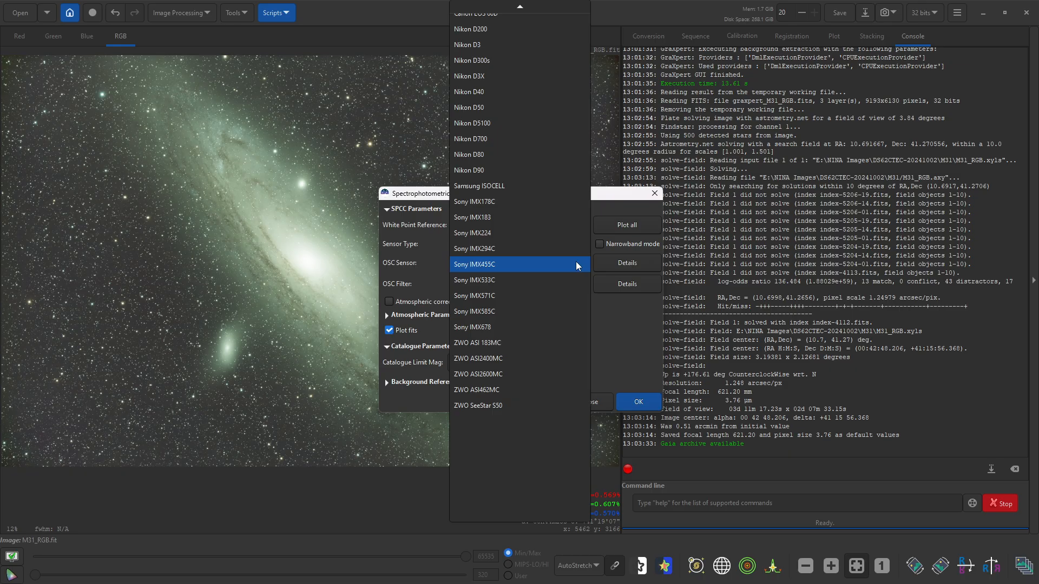
{"action": "left_click", "coordinate": [574, 297]}
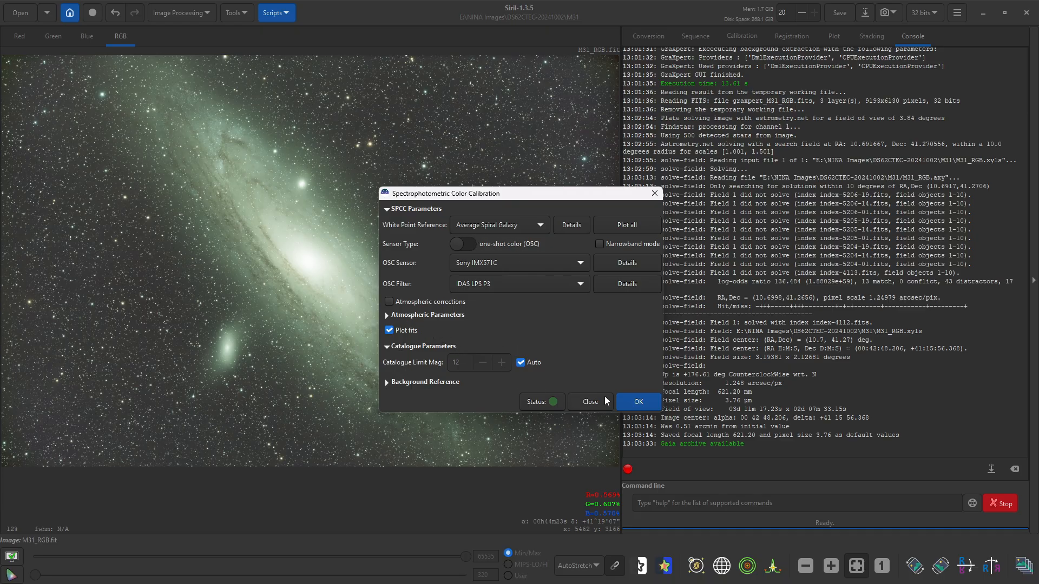
{"action": "left_click", "coordinate": [638, 403]}
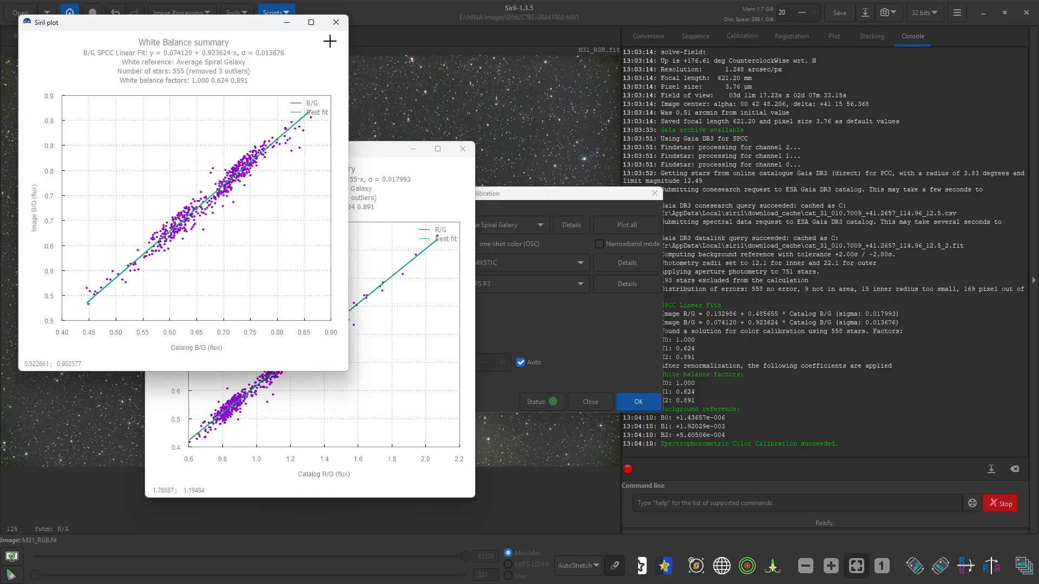
- Close both white balance summary plots and the Spectrophotometric Color Calibration dialog
{"action": "left_click", "coordinate": [336, 23]}
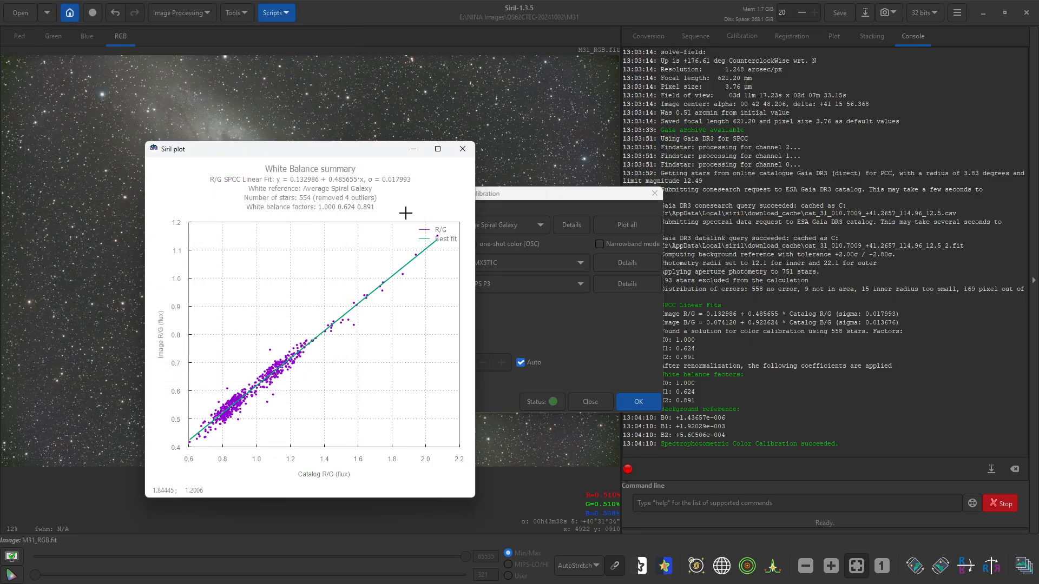
{"action": "left_click", "coordinate": [462, 149]}
{"action": "left_click_drag", "start_coordinate": [492, 202], "coordinate": [731, 88]}
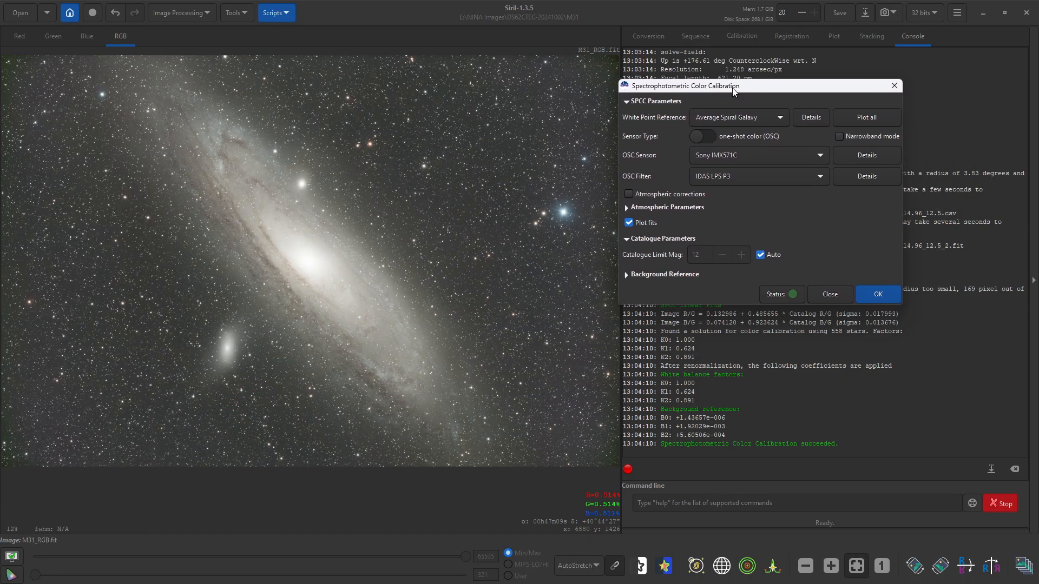
{"action": "left_click", "coordinate": [820, 295]}
- Remove green noise from the M31 image using Average Neutral protection with lightness preserved
{"action": "left_click", "coordinate": [164, 14]}
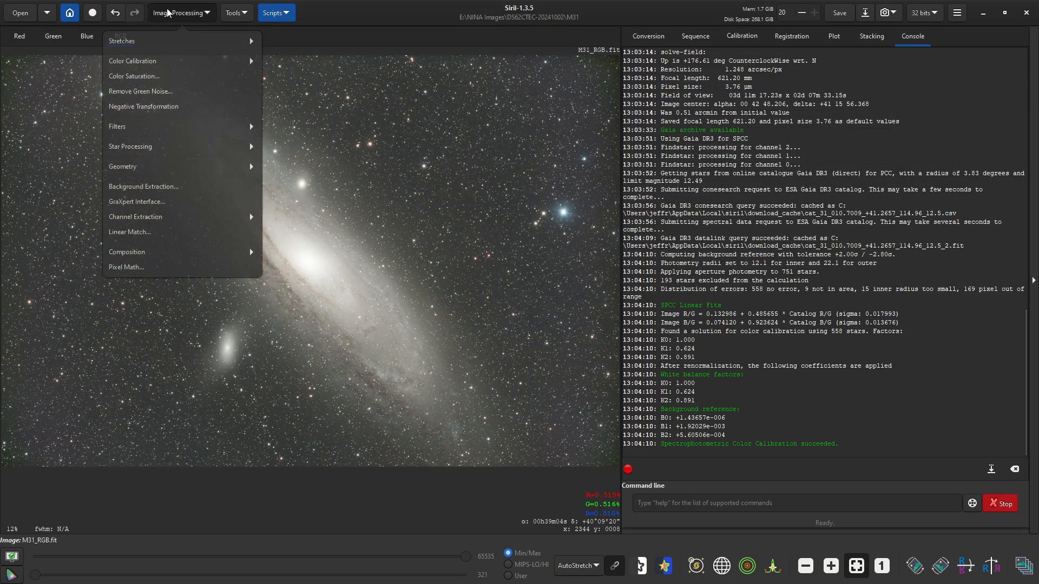
{"action": "left_click", "coordinate": [159, 93]}
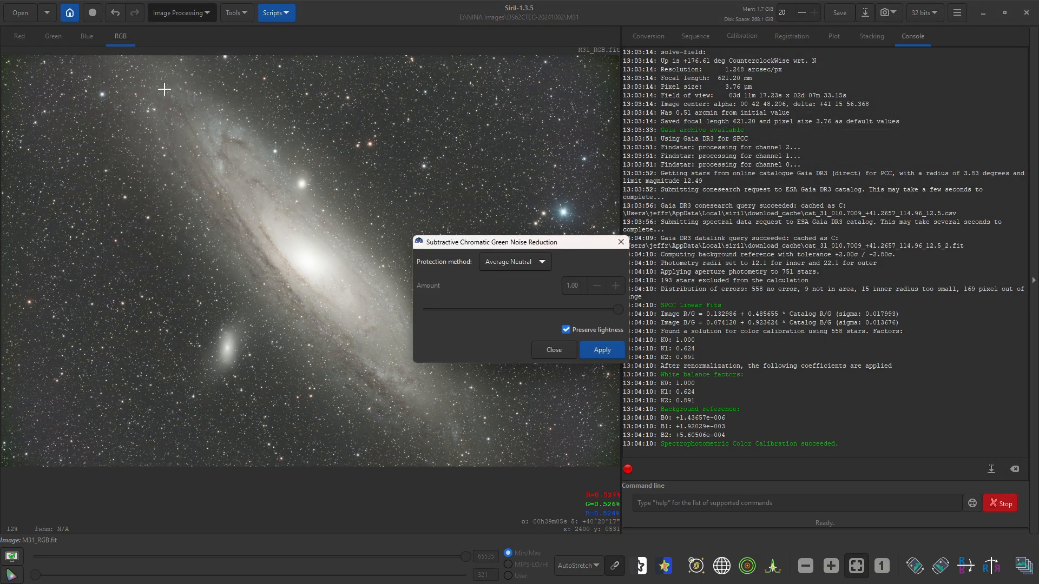
{"action": "left_click", "coordinate": [601, 351]}
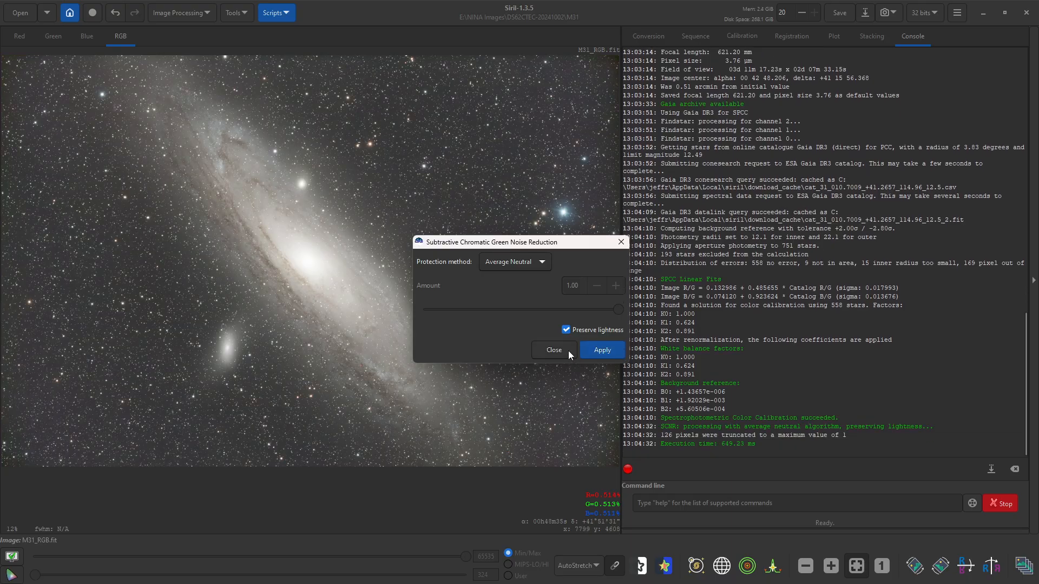
{"action": "left_click", "coordinate": [553, 350]}
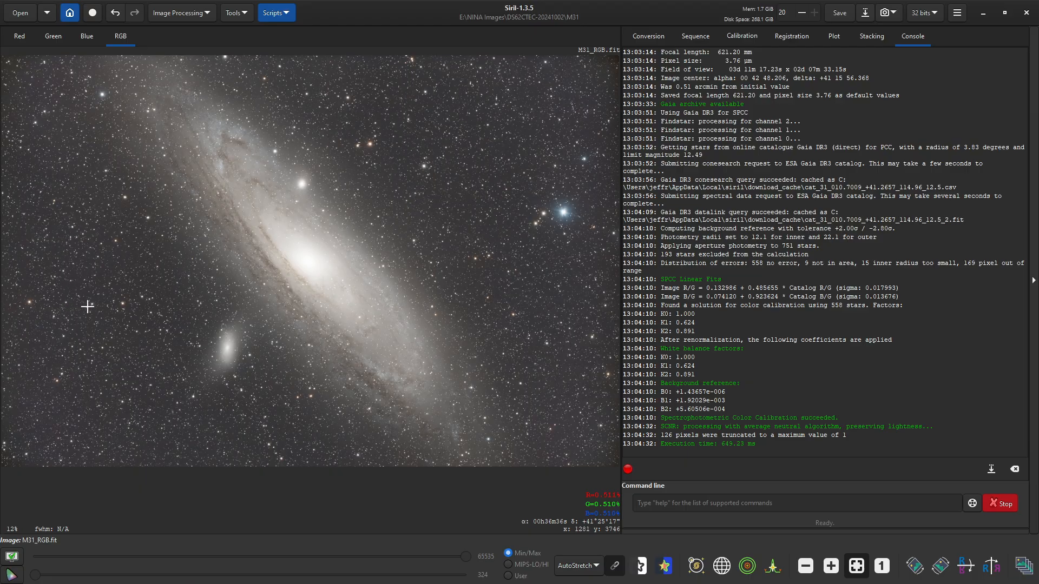
- Examine the stars, background and dust lanes across the calibrated M31 image up close, and fit the whole image back in view
{"action": "scroll", "coordinate": [87, 306], "scroll_direction": "up", "scroll_amount": 7}
{"action": "scroll", "coordinate": [87, 306], "scroll_direction": "down", "scroll_amount": 2}
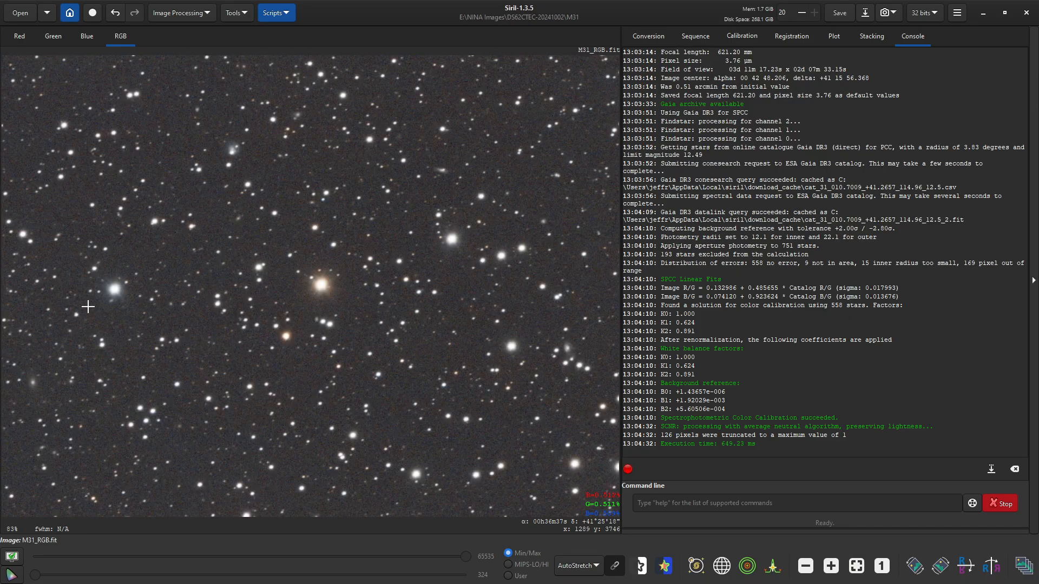
{"action": "left_click_drag", "start_coordinate": [234, 206], "coordinate": [184, 426]}
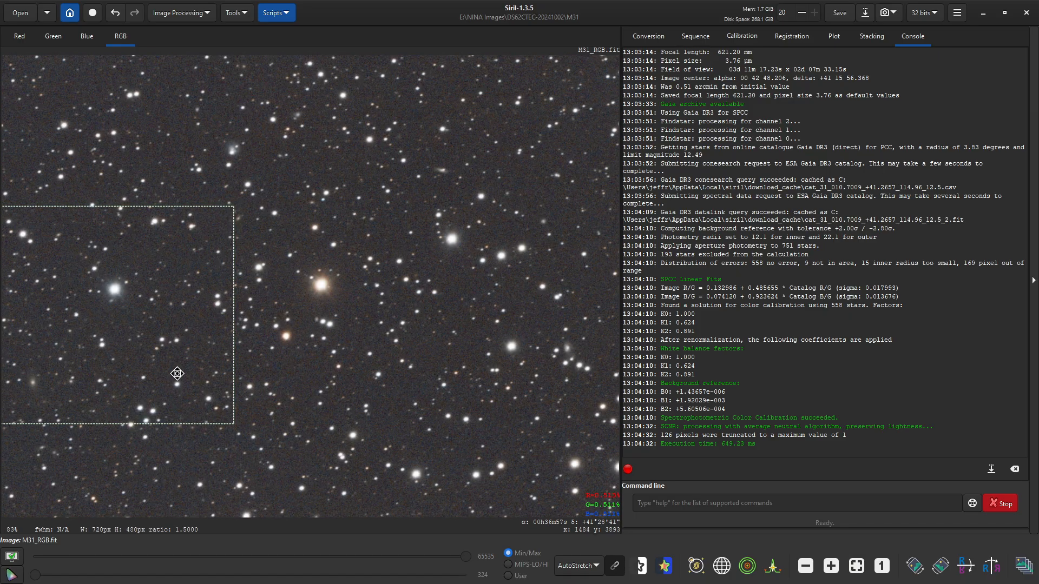
{"action": "left_click", "coordinate": [328, 343]}
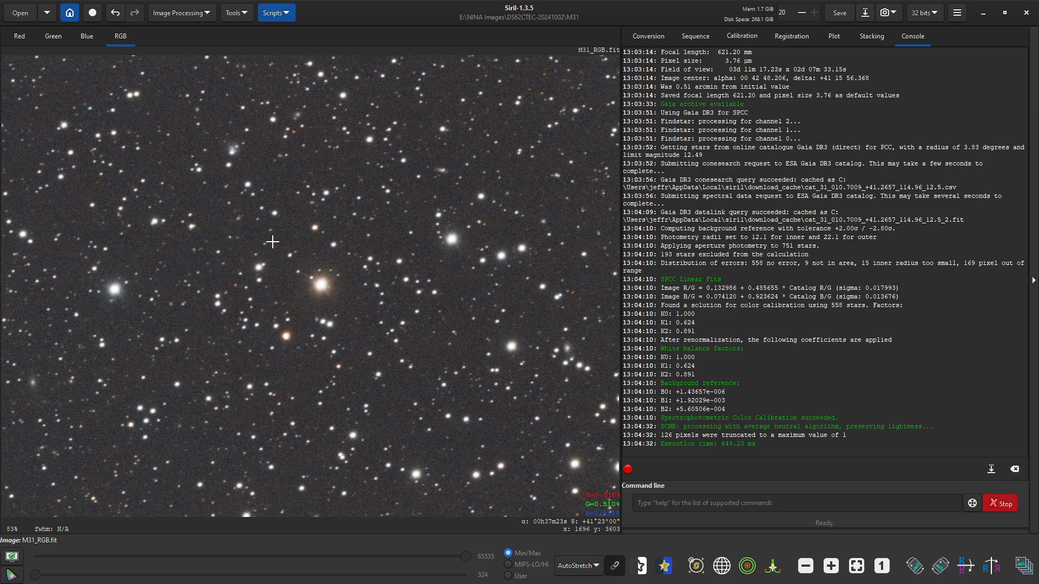
{"action": "left_click_drag", "start_coordinate": [243, 84], "coordinate": [492, 399]}
{"action": "left_click_drag", "start_coordinate": [170, 221], "coordinate": [426, 481]}
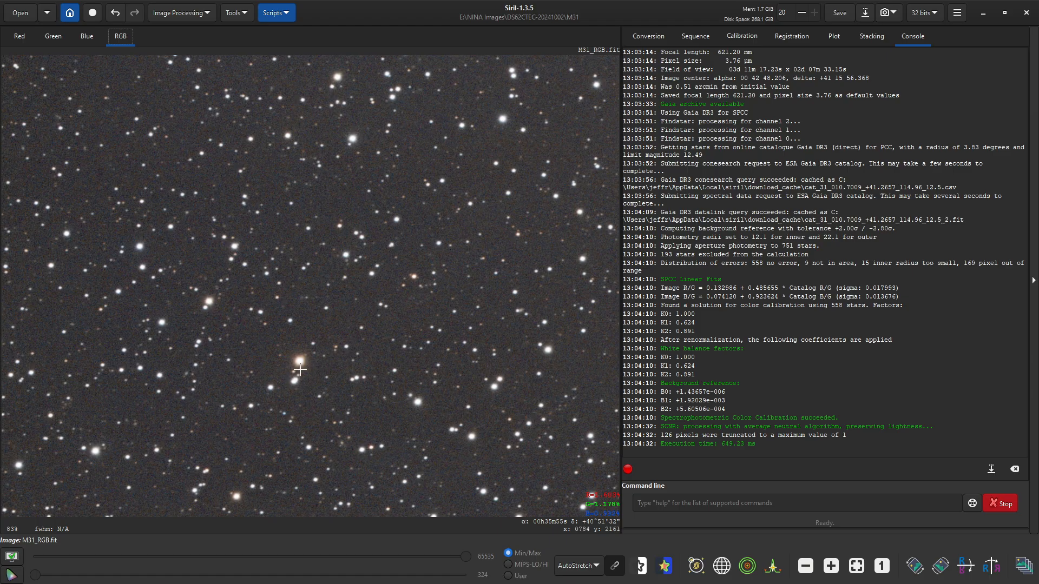
{"action": "left_click_drag", "start_coordinate": [374, 217], "coordinate": [443, 545]}
{"action": "left_click_drag", "start_coordinate": [379, 352], "coordinate": [450, 485]}
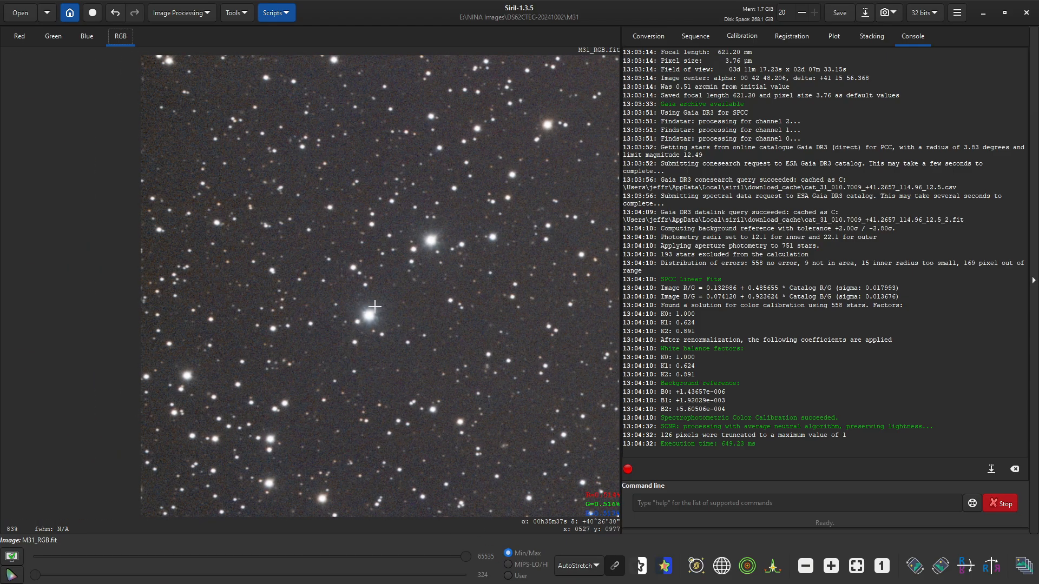
{"action": "left_click_drag", "start_coordinate": [444, 309], "coordinate": [343, 389]}
{"action": "left_click_drag", "start_coordinate": [392, 341], "coordinate": [167, 237]}
{"action": "left_click_drag", "start_coordinate": [364, 359], "coordinate": [252, 286]}
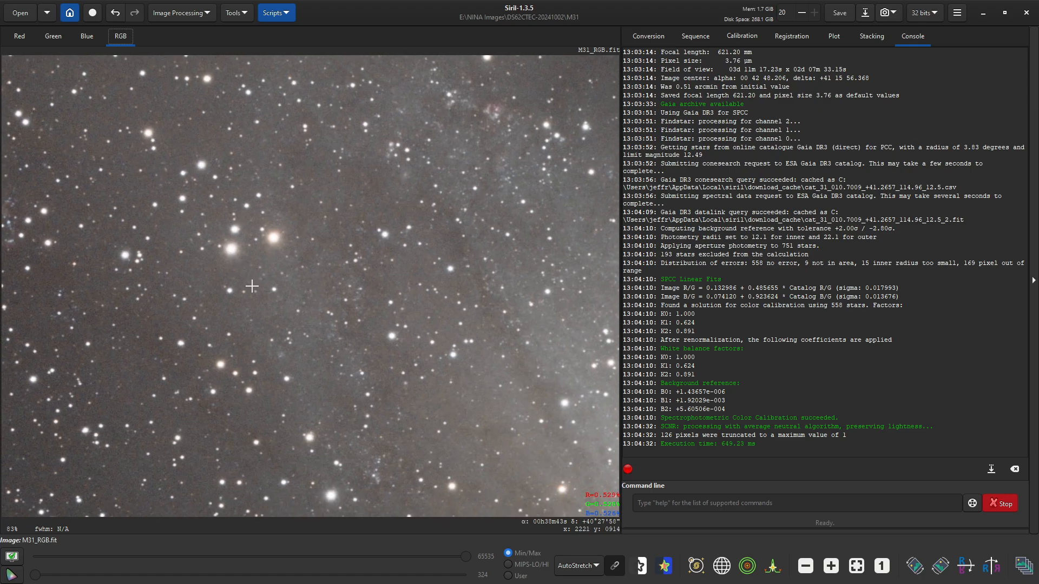
{"action": "left_click_drag", "start_coordinate": [367, 343], "coordinate": [239, 181]}
{"action": "left_click_drag", "start_coordinate": [358, 409], "coordinate": [216, 179]}
{"action": "left_click_drag", "start_coordinate": [372, 271], "coordinate": [159, 371]}
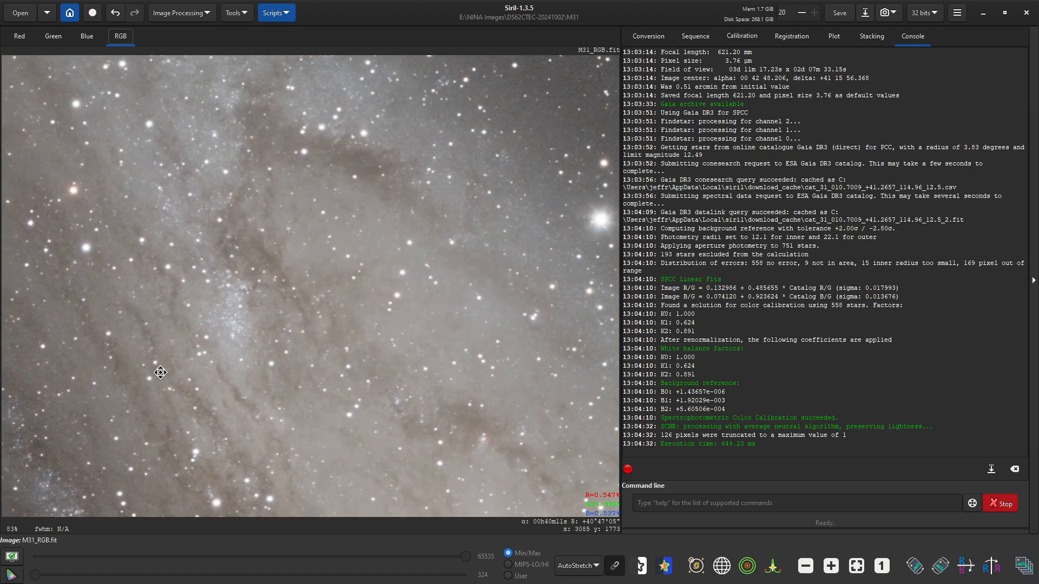
{"action": "left_click_drag", "start_coordinate": [409, 307], "coordinate": [59, 361]}
{"action": "left_click_drag", "start_coordinate": [364, 310], "coordinate": [158, 255]}
{"action": "left_click_drag", "start_coordinate": [325, 433], "coordinate": [178, 329]}
{"action": "left_click_drag", "start_coordinate": [380, 408], "coordinate": [150, 470]}
{"action": "left_click_drag", "start_coordinate": [340, 250], "coordinate": [338, 335]}
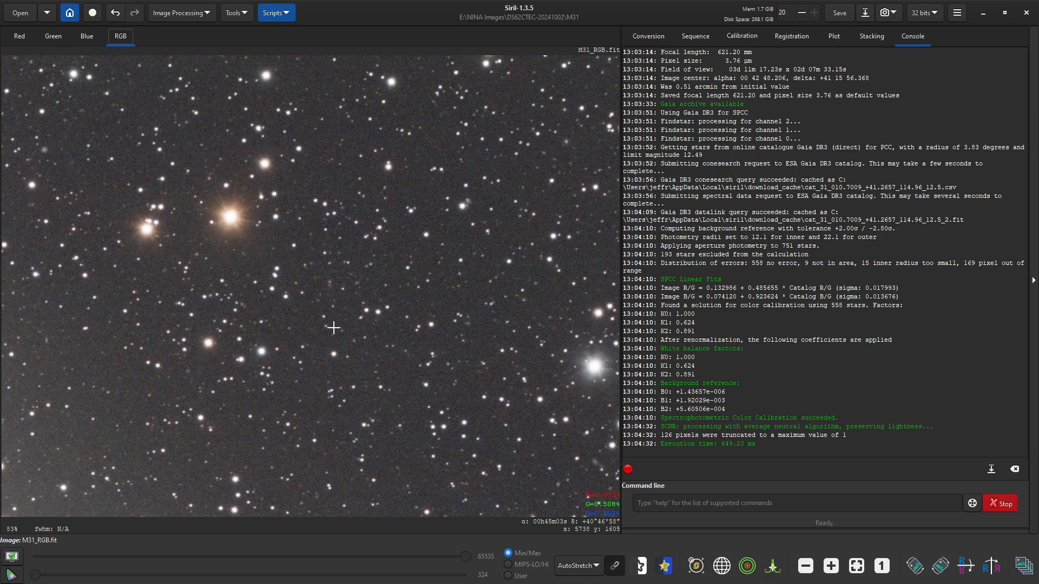
{"action": "left_click_drag", "start_coordinate": [411, 316], "coordinate": [230, 290]}
{"action": "left_click_drag", "start_coordinate": [445, 350], "coordinate": [186, 280]}
{"action": "left_click_drag", "start_coordinate": [334, 349], "coordinate": [108, 227]}
{"action": "left_click_drag", "start_coordinate": [384, 444], "coordinate": [355, 417]}
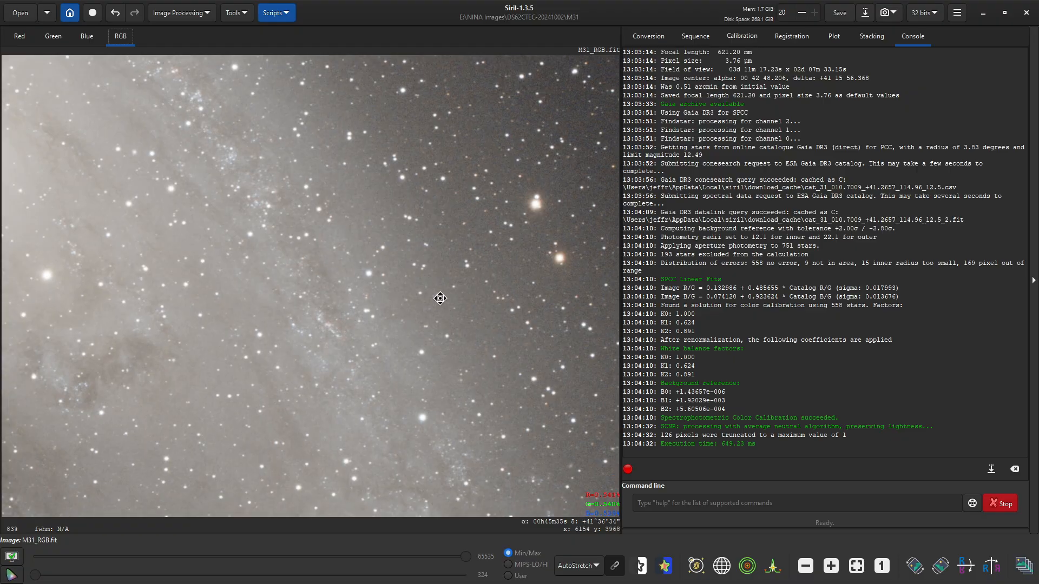
{"action": "left_click_drag", "start_coordinate": [440, 299], "coordinate": [812, 164]}
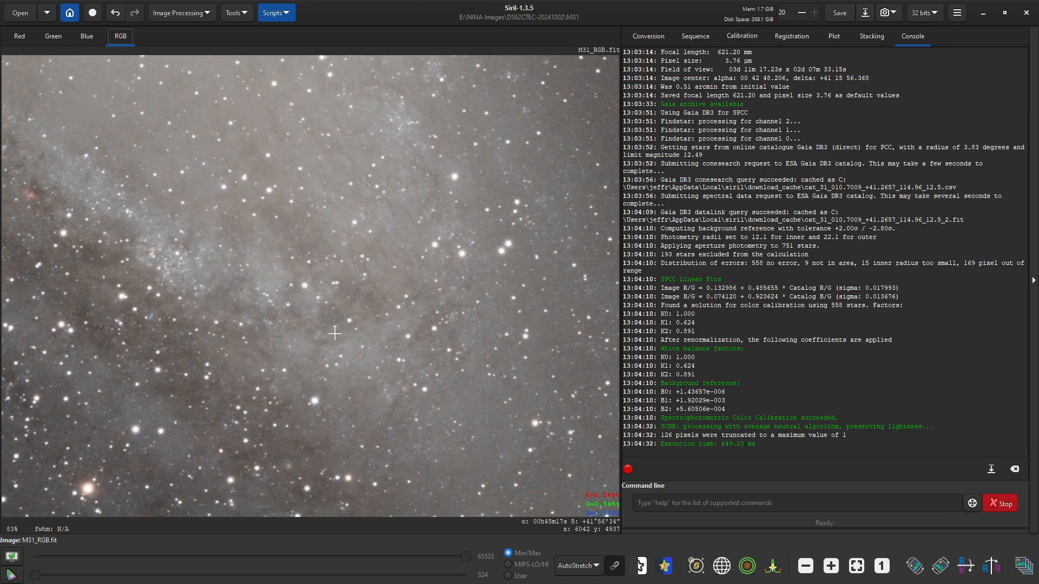
{"action": "left_click_drag", "start_coordinate": [325, 334], "coordinate": [709, 422]}
{"action": "left_click_drag", "start_coordinate": [233, 140], "coordinate": [628, 508]}
{"action": "left_click_drag", "start_coordinate": [243, 262], "coordinate": [418, 445]}
{"action": "left_click_drag", "start_coordinate": [270, 216], "coordinate": [390, 431]}
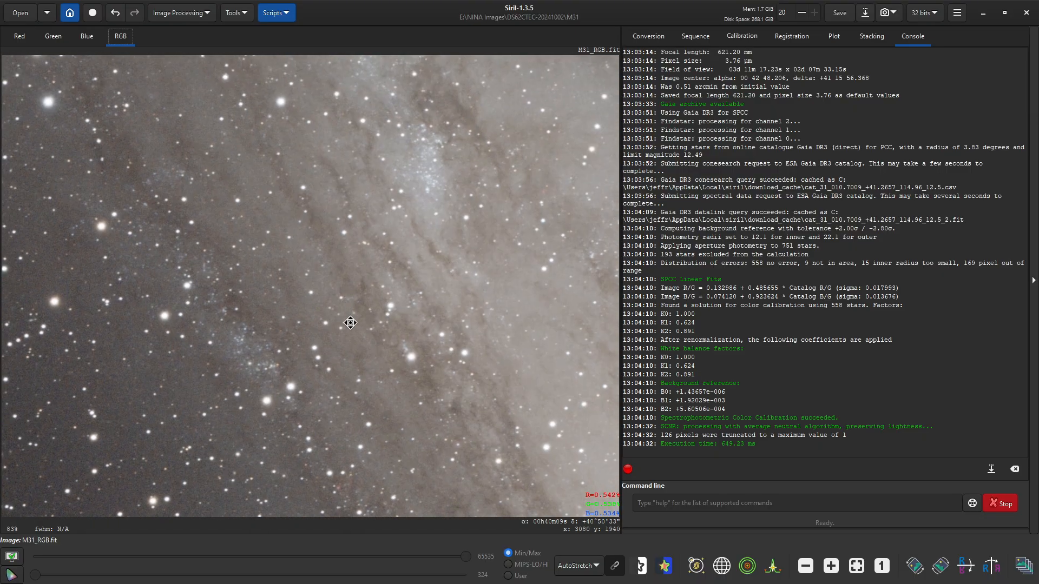
{"action": "left_click_drag", "start_coordinate": [298, 204], "coordinate": [407, 455]}
{"action": "left_click_drag", "start_coordinate": [363, 368], "coordinate": [365, 417]}
{"action": "scroll", "coordinate": [390, 310], "scroll_direction": "down", "scroll_amount": 3}
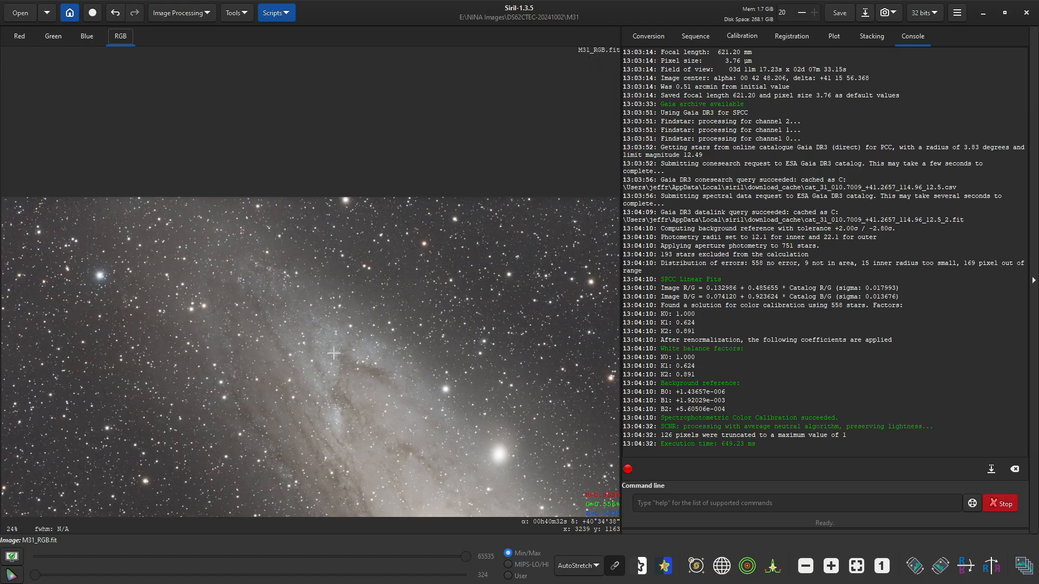
{"action": "left_click", "coordinate": [855, 566]}
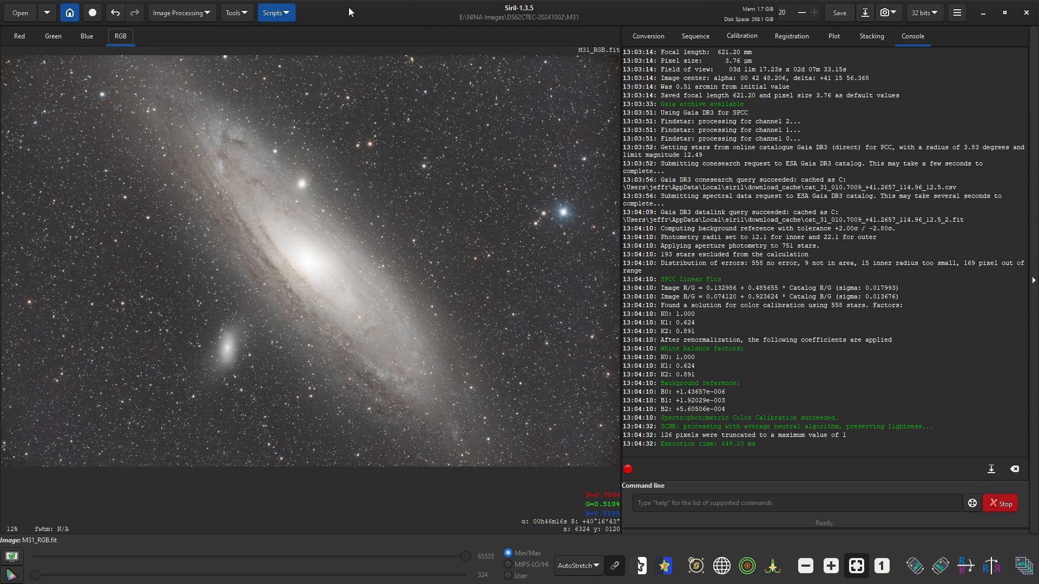
- Check the M31 working folder without changing it, and close SiriLic without saving its project again
{"action": "left_click", "coordinate": [70, 14]}
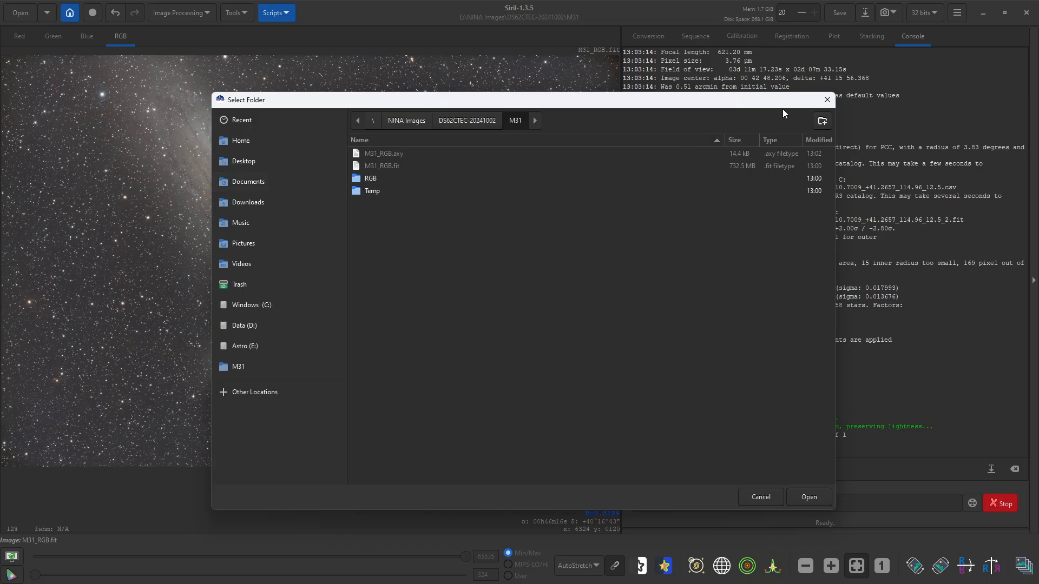
{"action": "left_click", "coordinate": [826, 101]}
{"action": "left_click", "coordinate": [983, 12]}
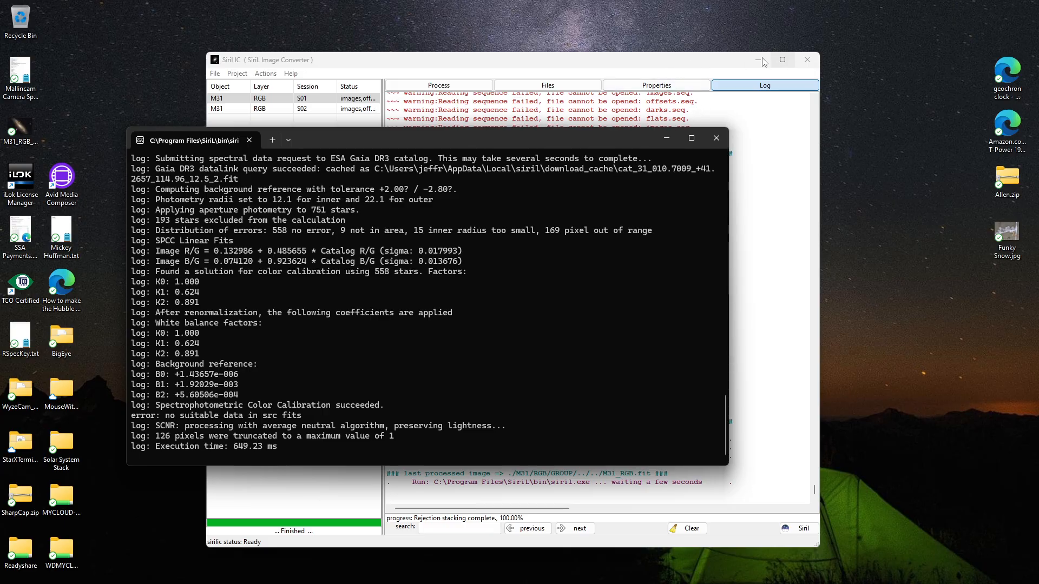
{"action": "left_click", "coordinate": [644, 64]}
{"action": "left_click", "coordinate": [806, 59]}
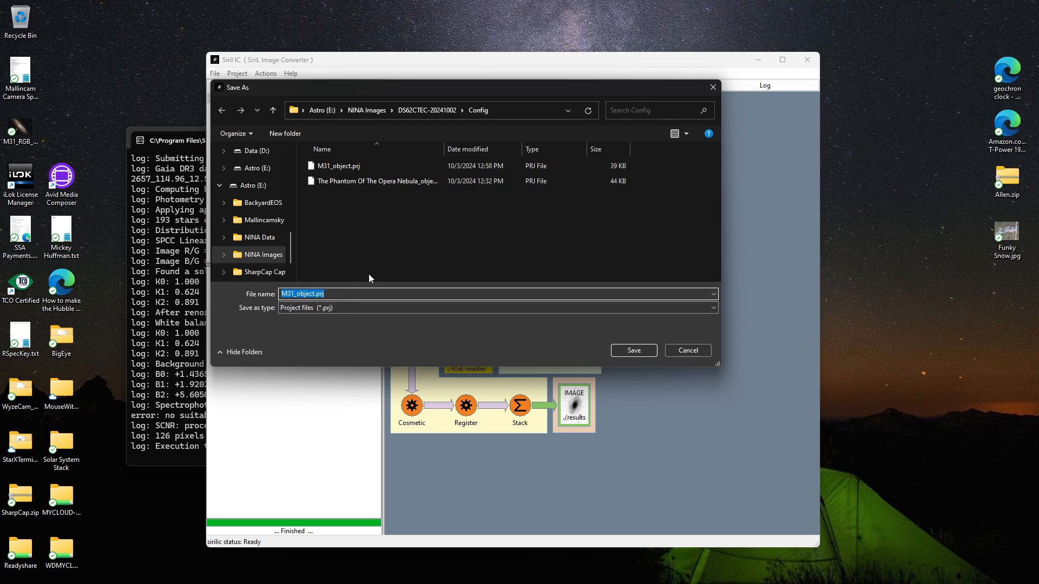
{"action": "left_click", "coordinate": [678, 352]}
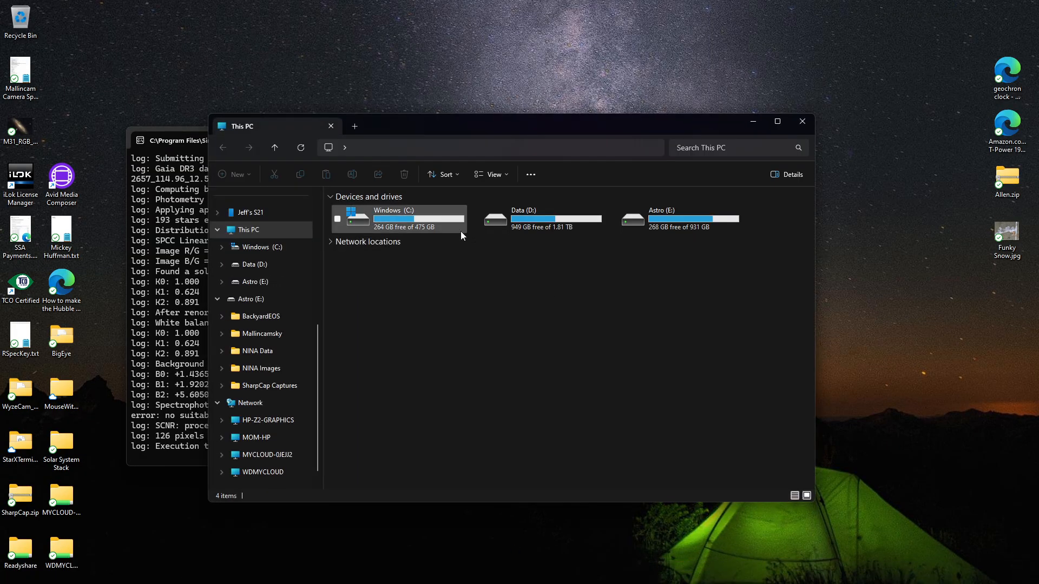
- In File Explorer, open the M31 folder inside NINA Images\DS62CTEC-20241002 on the Astro (E:) drive
{"action": "double_click", "coordinate": [671, 222]}
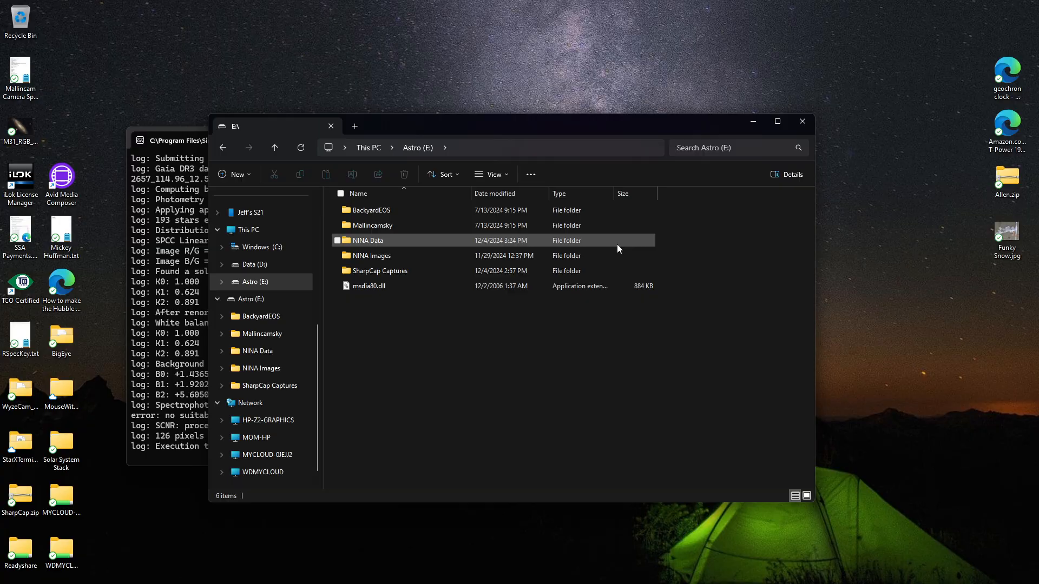
{"action": "left_click", "coordinate": [371, 150]}
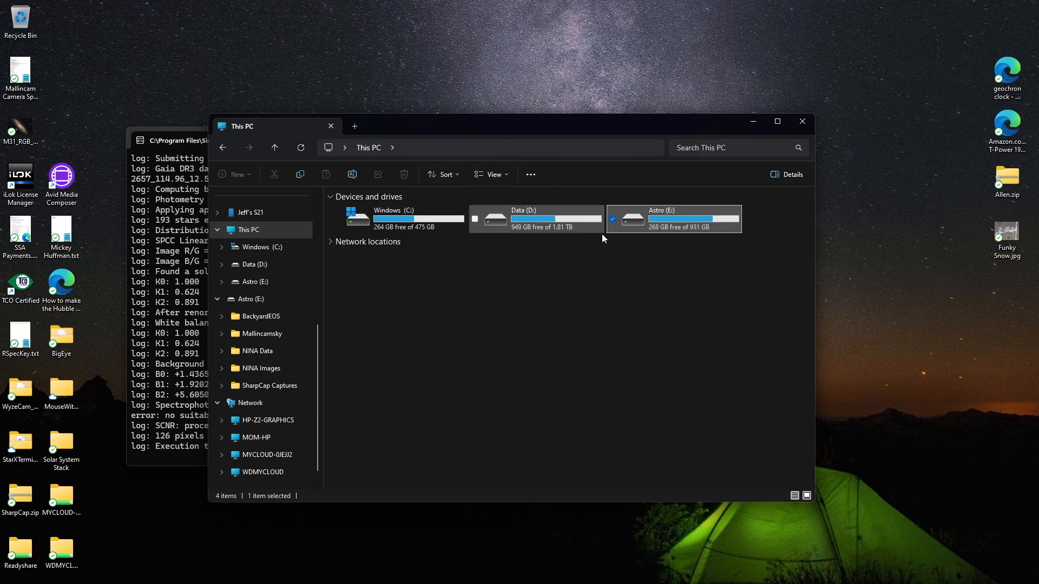
{"action": "double_click", "coordinate": [635, 217]}
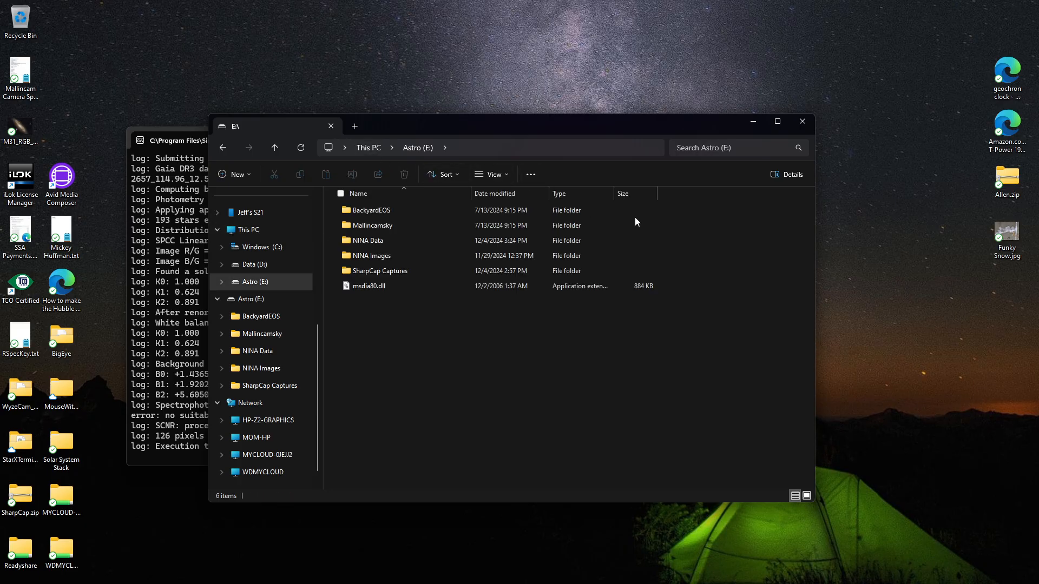
{"action": "double_click", "coordinate": [405, 254]}
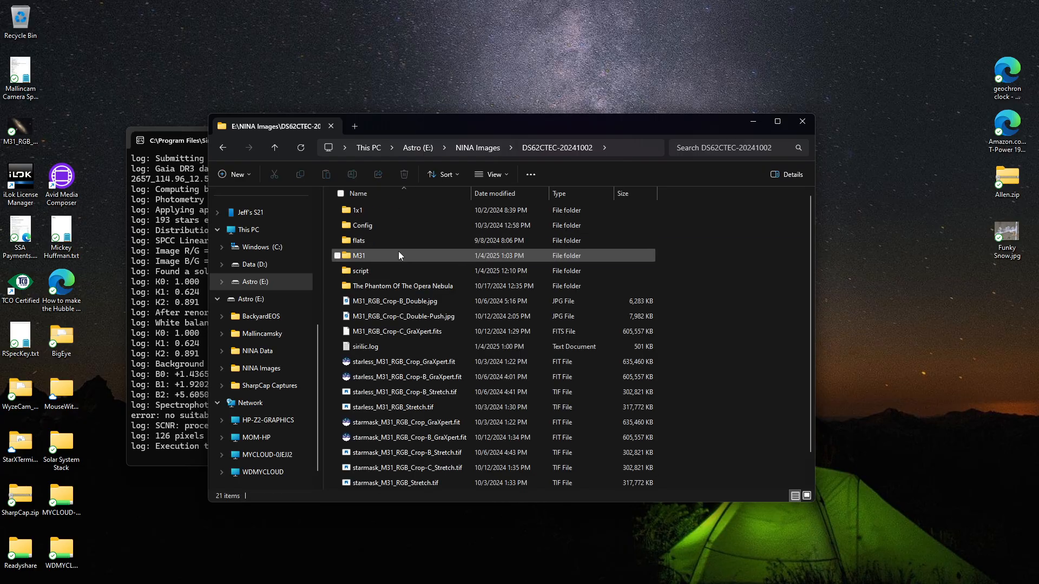
{"action": "double_click", "coordinate": [397, 252]}
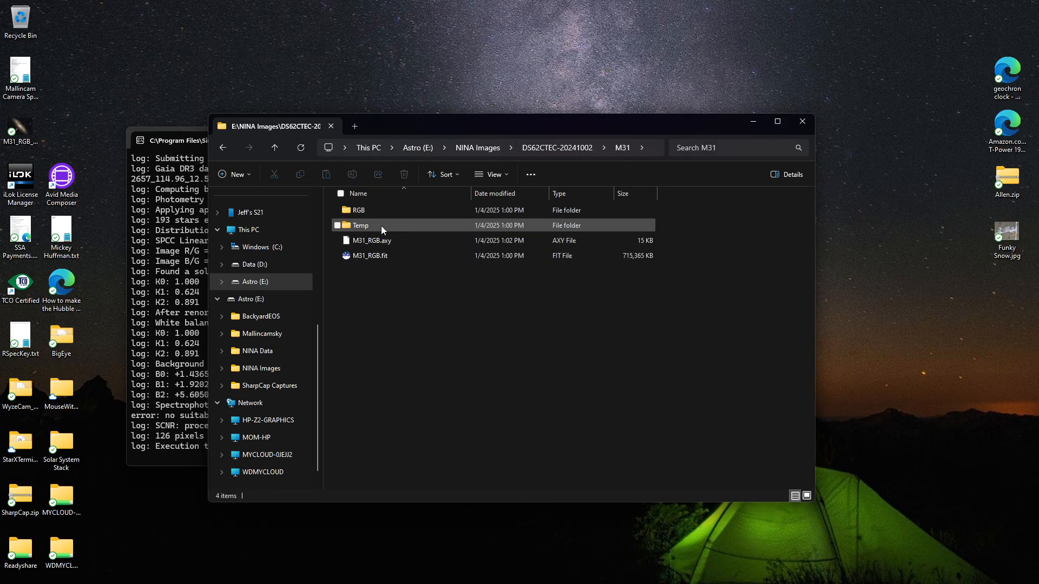
- Permanently delete the RGB and Temp folders from the M31 folder, keeping the M31_RGB files
{"action": "mouse_move", "coordinate": [426, 231]}
{"action": "left_mouse_down"}
{"action": "mouse_move", "coordinate": [410, 202]}
{"action": "mouse_move", "coordinate": [431, 213]}
{"action": "left_mouse_up"}
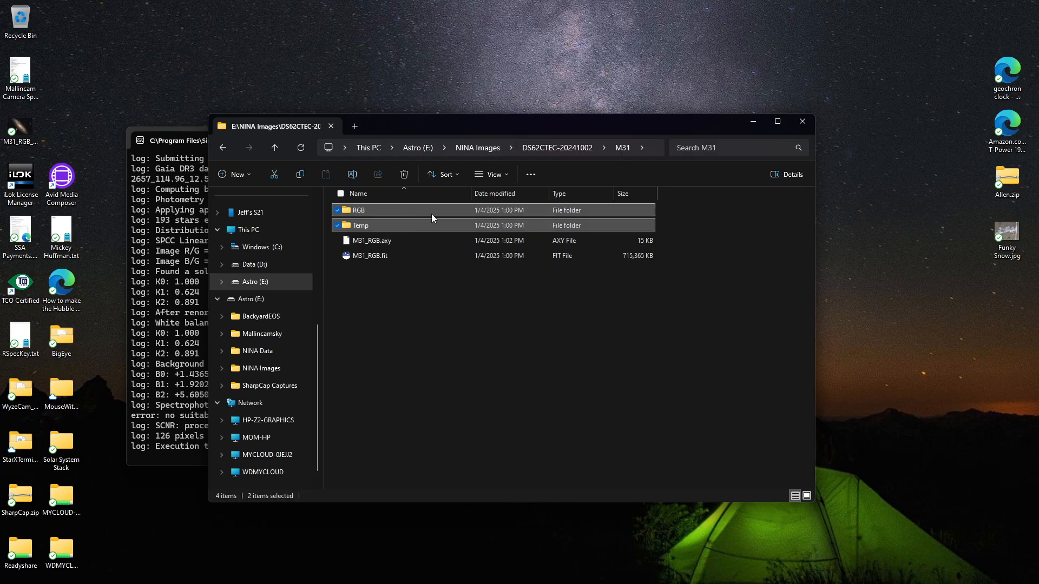
{"action": "left_click", "coordinate": [403, 178]}
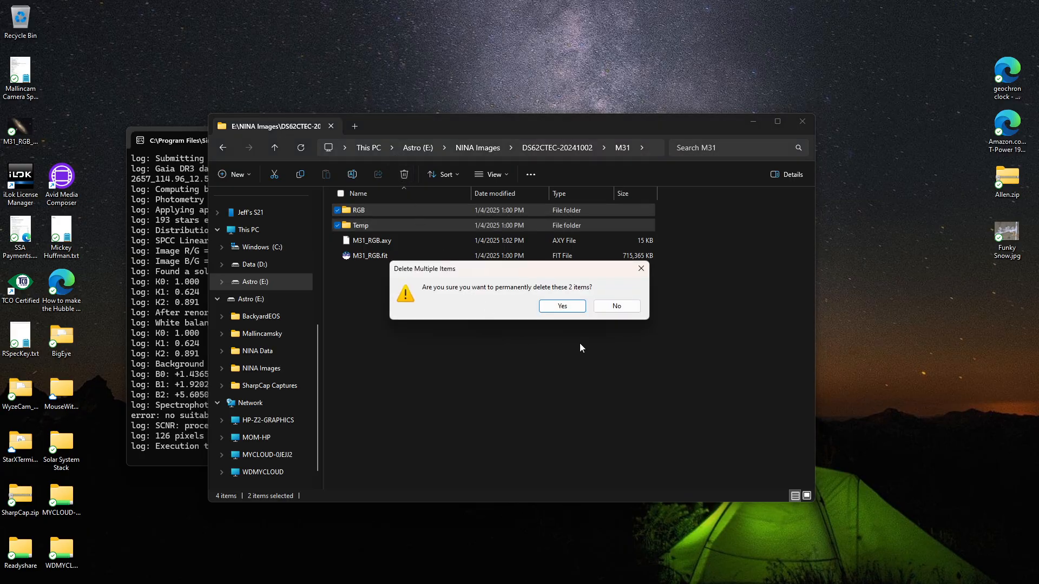
{"action": "left_click", "coordinate": [562, 307]}
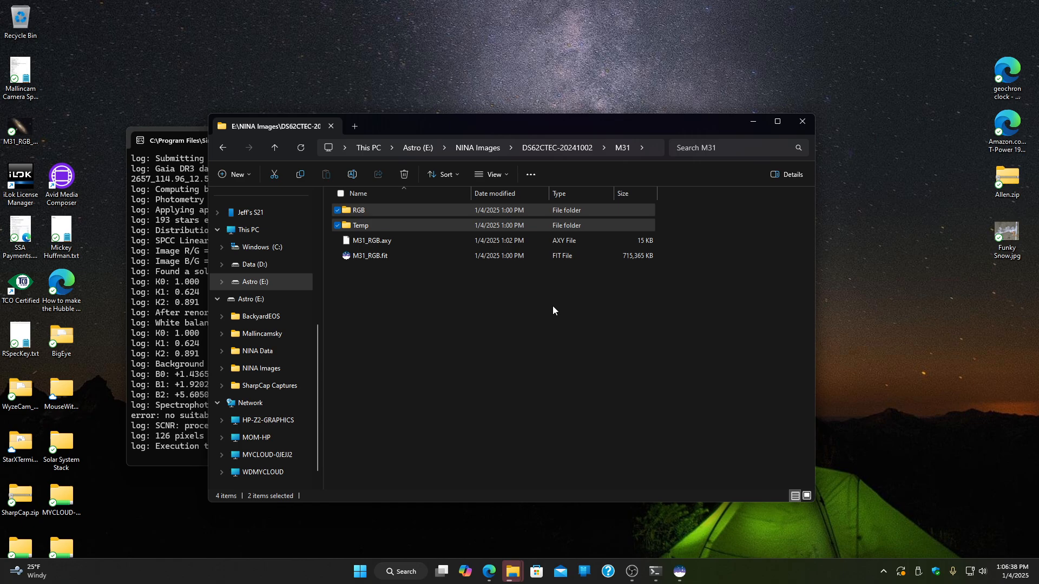
{"action": "left_click", "coordinate": [405, 179]}
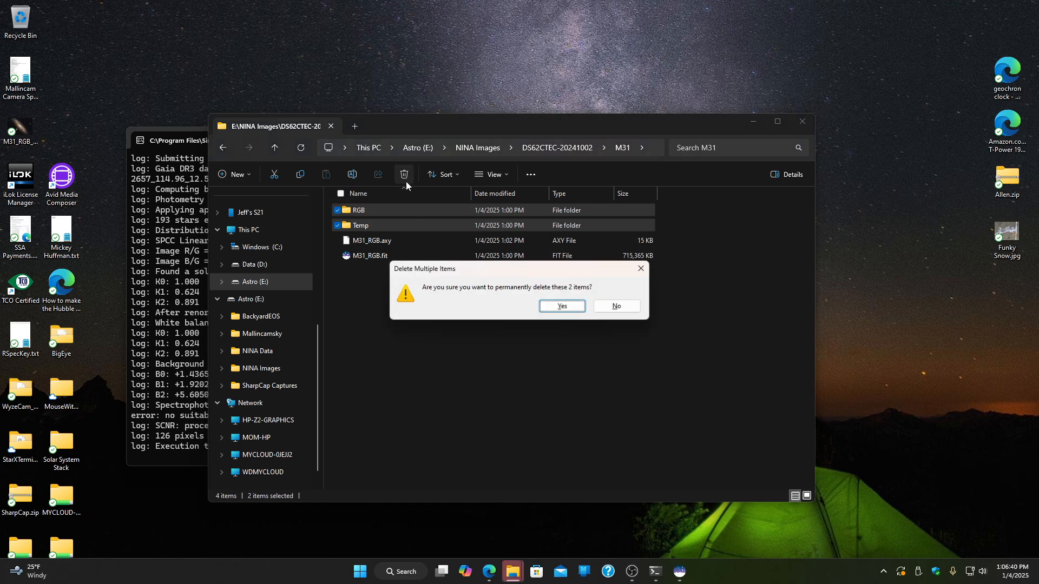
{"action": "left_click", "coordinate": [634, 271]}
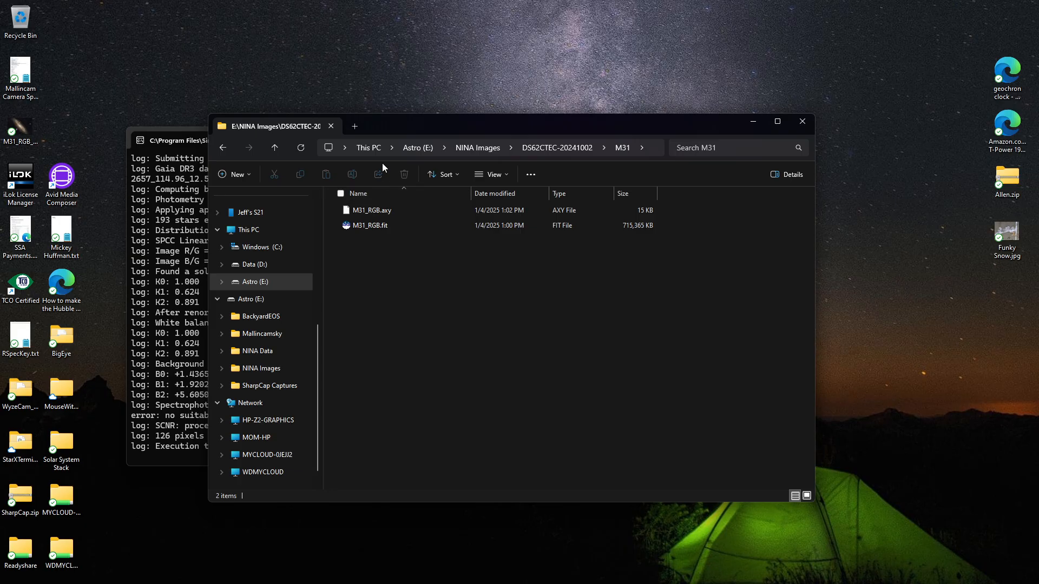
- Check the free space on the Astro (E:) drive and reopen the drive
{"action": "left_click", "coordinate": [366, 148]}
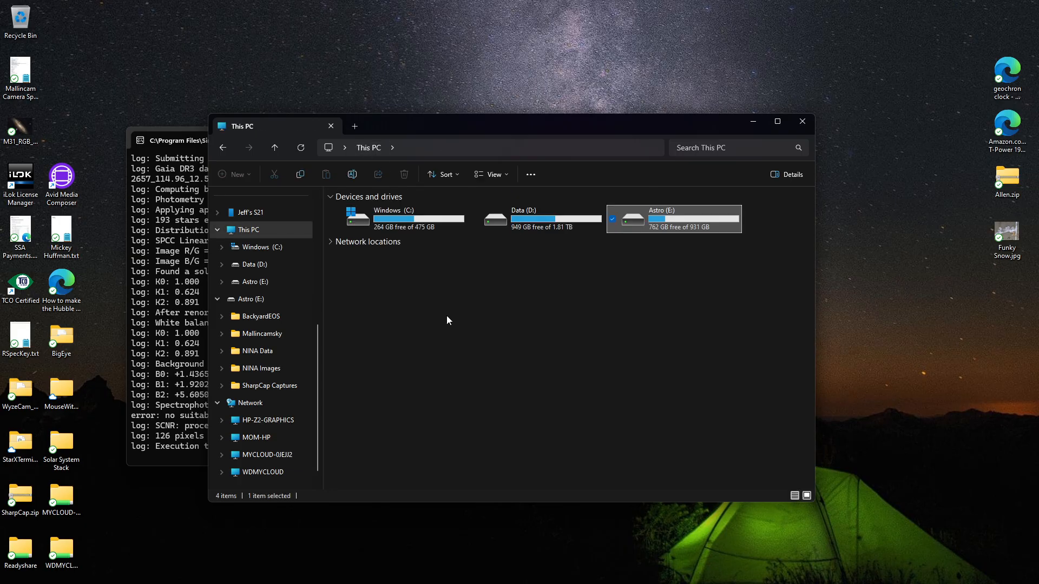
{"action": "double_click", "coordinate": [631, 223]}
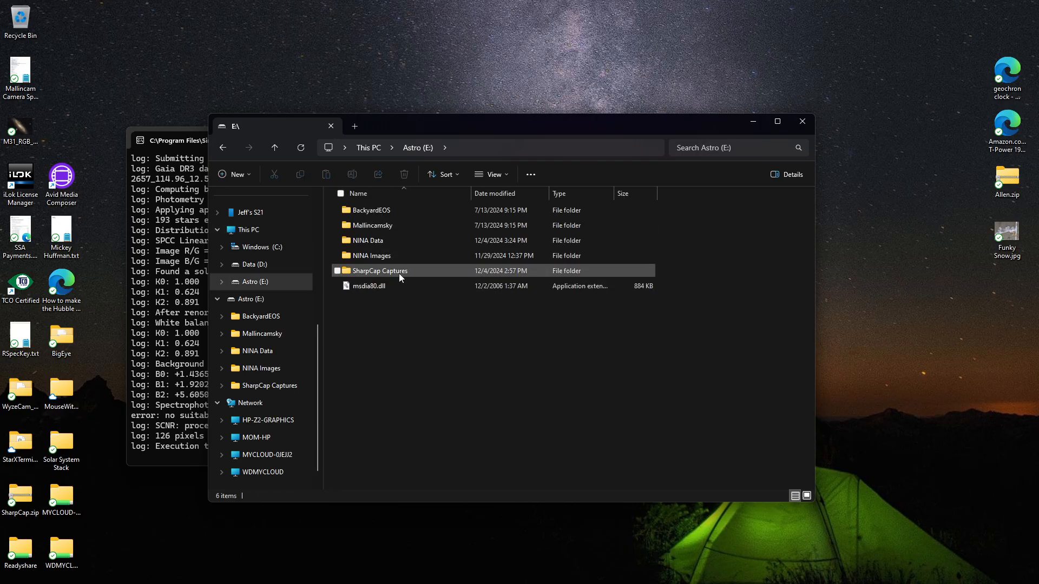
- Open the sirilic.ssf file from the script folder inside NINA Images\DS62CTEC-20241002
{"action": "double_click", "coordinate": [390, 256]}
{"action": "double_click", "coordinate": [386, 226]}
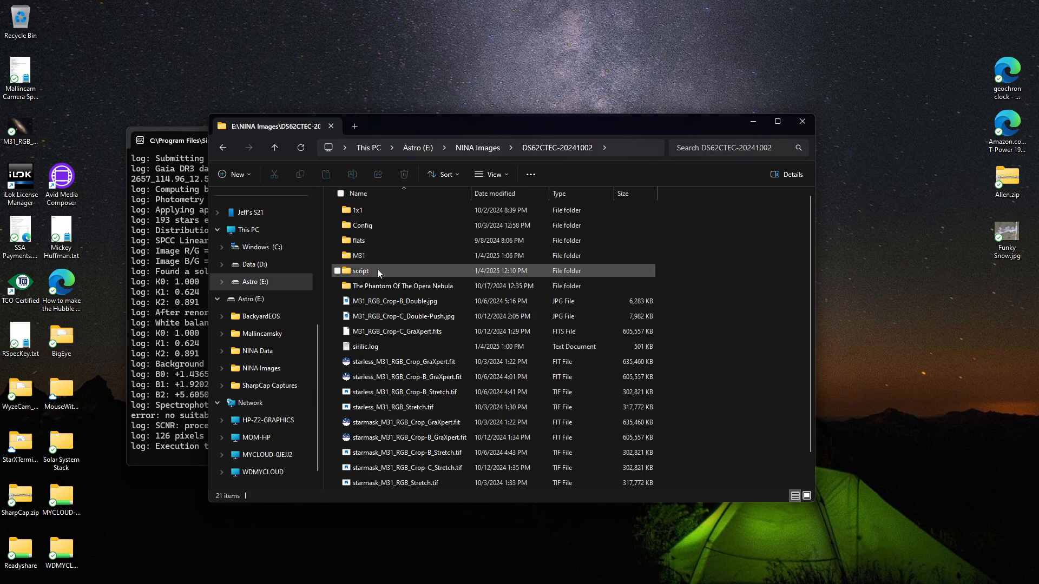
{"action": "double_click", "coordinate": [378, 268]}
{"action": "double_click", "coordinate": [364, 211]}
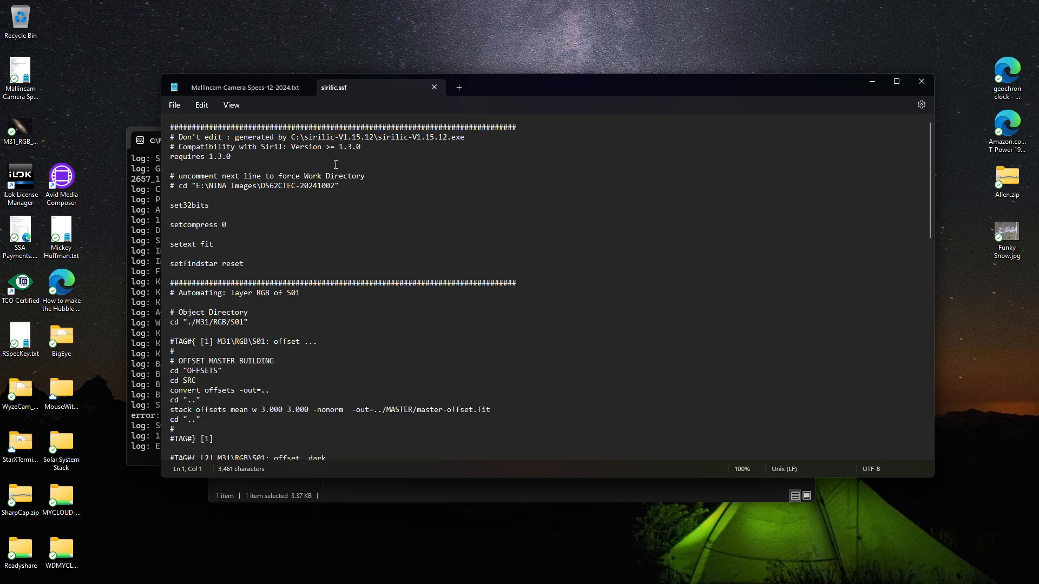
- Read through the whole sirilic.ssf script, and close both it and the Mallincam Camera Specs text file
{"action": "scroll", "coordinate": [316, 243], "scroll_direction": "down", "scroll_amount": 20}
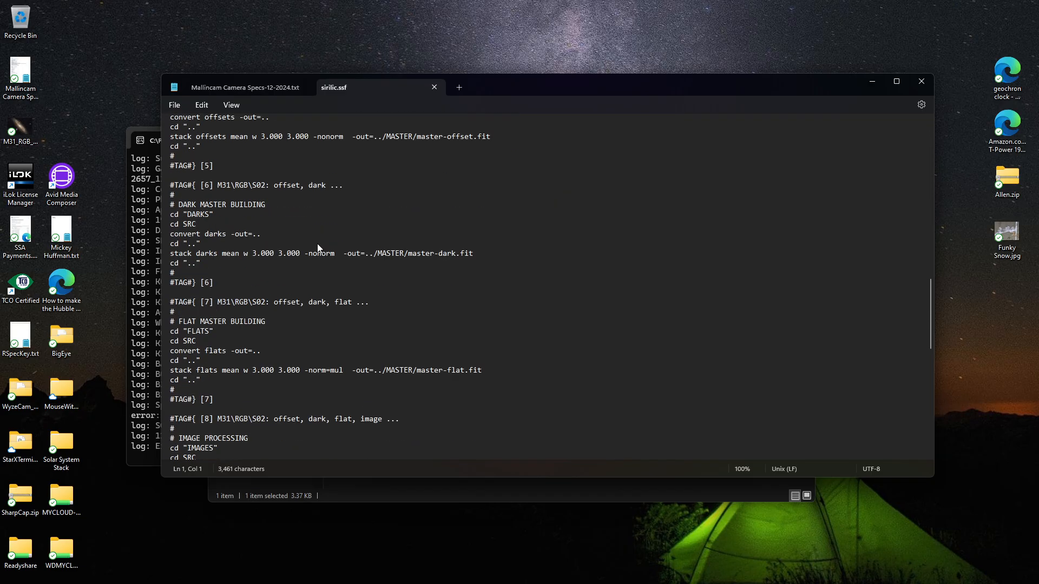
{"action": "scroll", "coordinate": [318, 246], "scroll_direction": "down", "scroll_amount": 12}
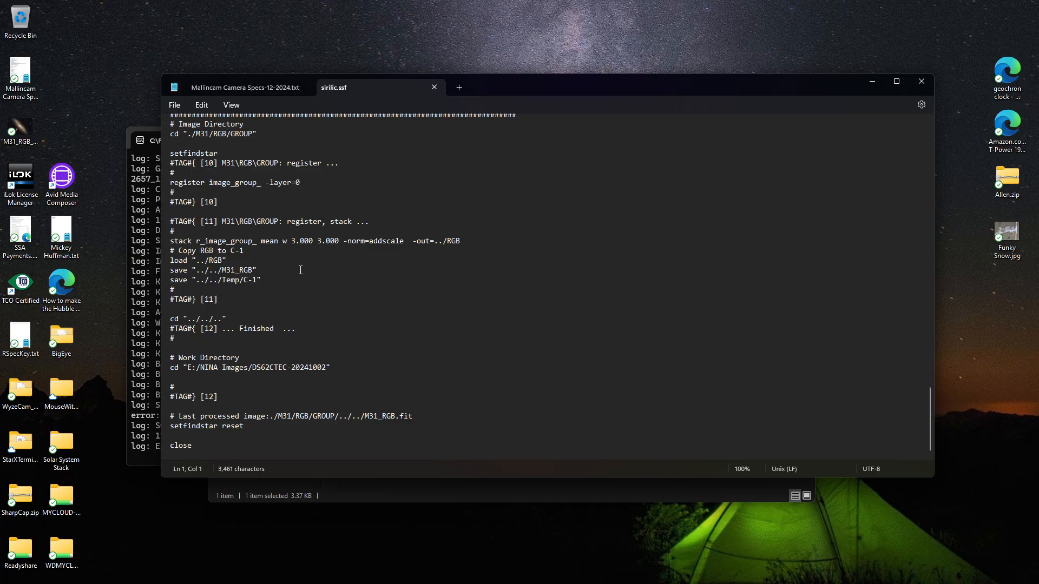
{"action": "scroll", "coordinate": [277, 376], "scroll_direction": "up", "scroll_amount": 20}
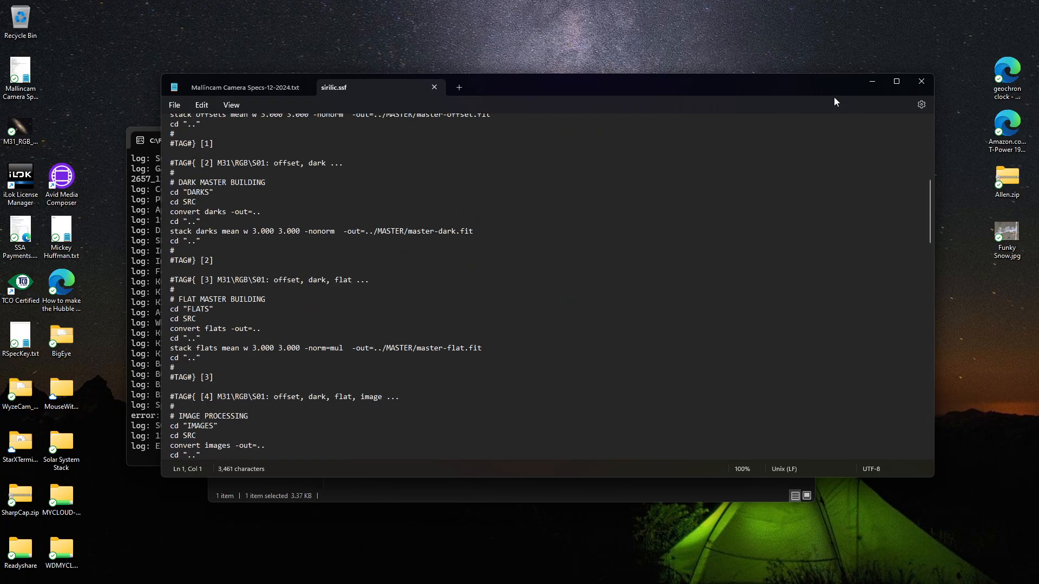
{"action": "left_click", "coordinate": [434, 87]}
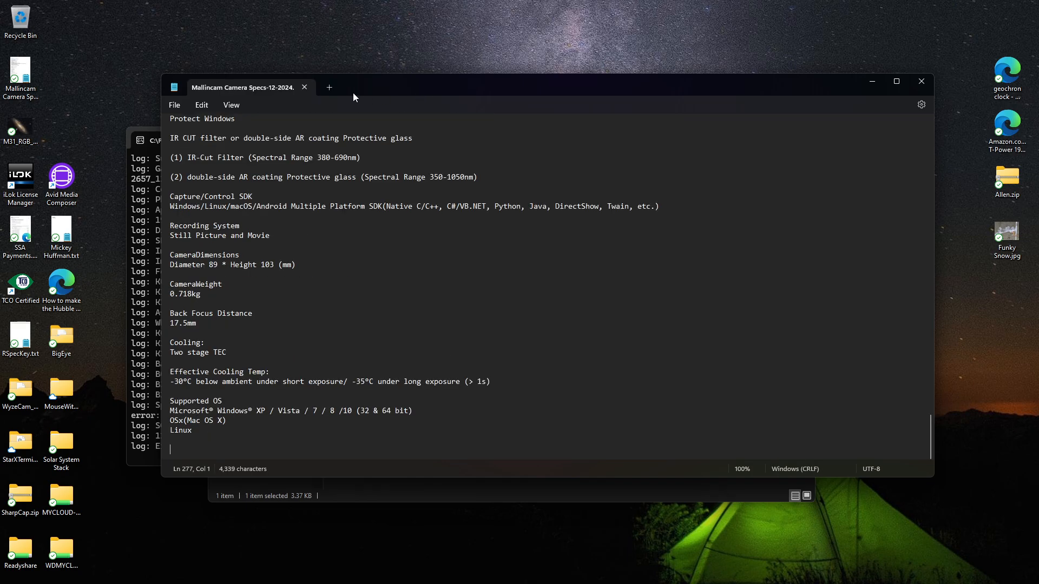
{"action": "left_click", "coordinate": [306, 88]}
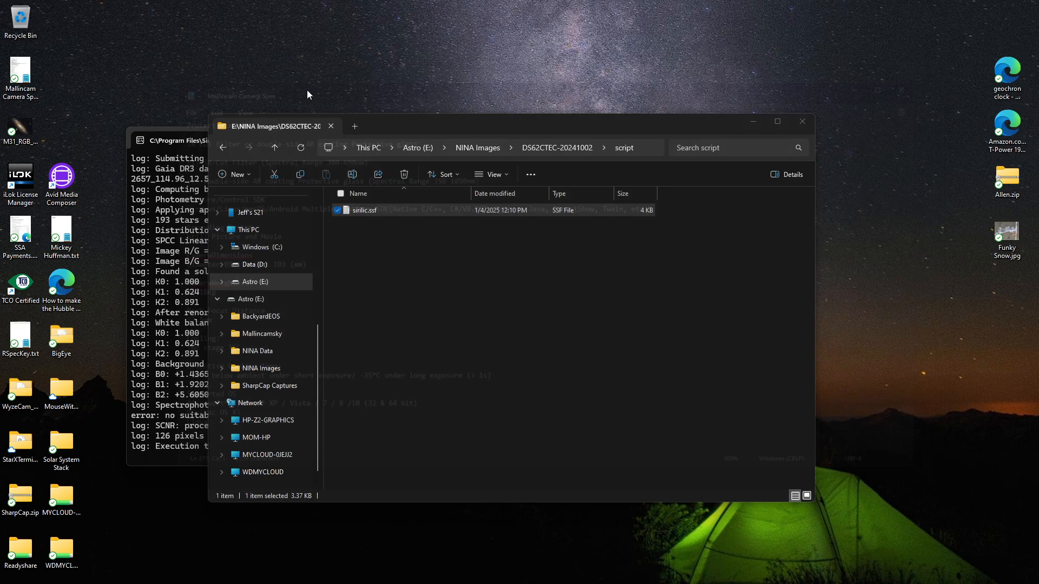
- Permanently delete sirilic.ssf from the script folder and close File Explorer
{"action": "left_click", "coordinate": [404, 174]}
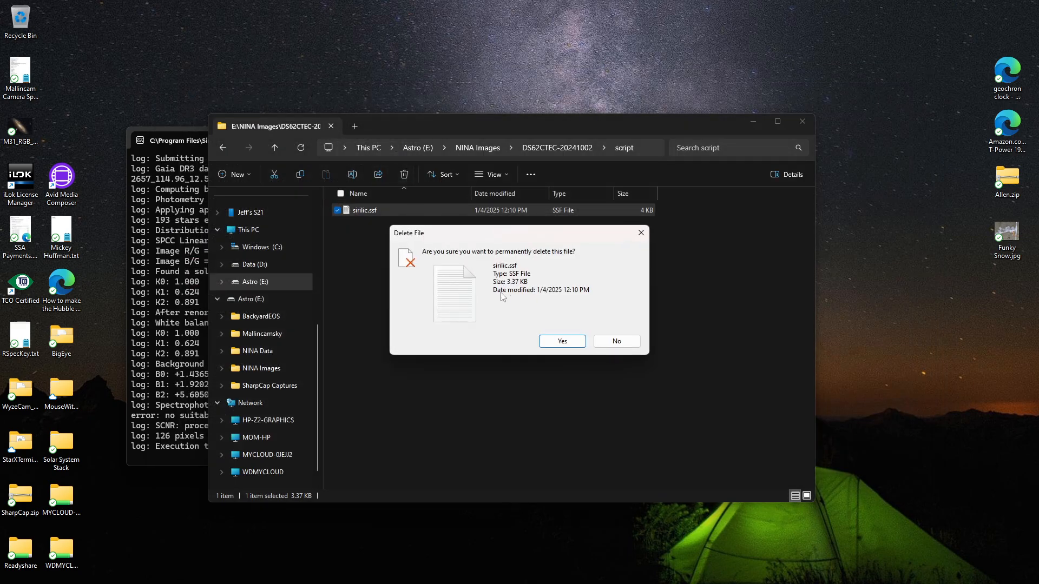
{"action": "left_click", "coordinate": [554, 340]}
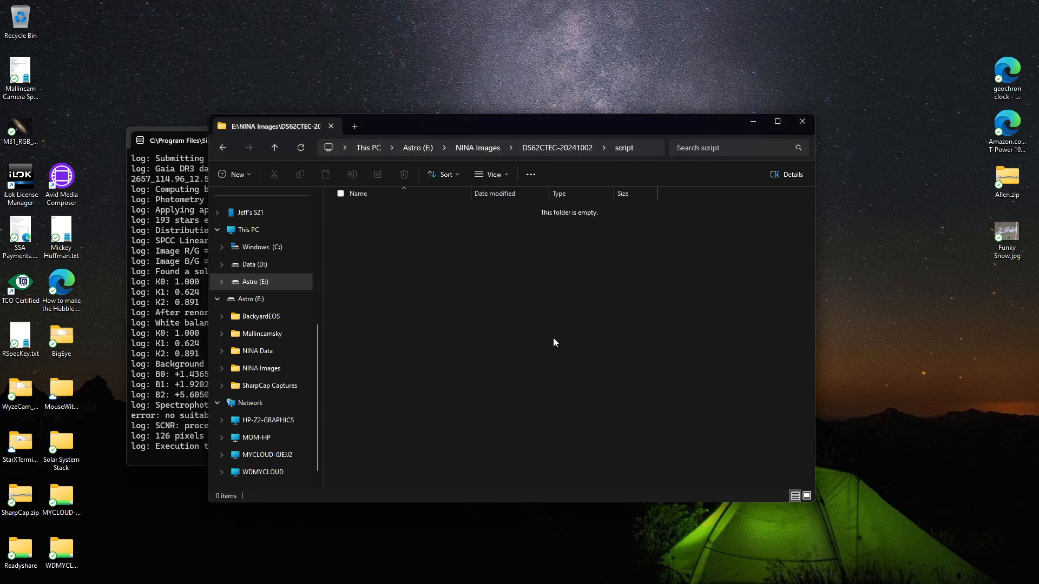
{"action": "left_click", "coordinate": [793, 124]}
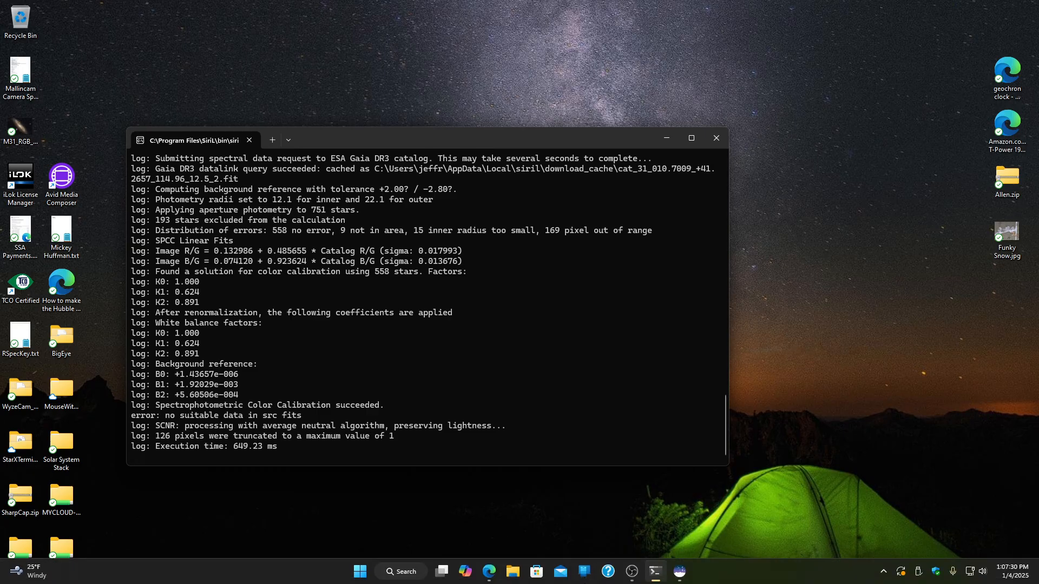
- Switch to Siril to view the calibrated M31_RGB image, and start SiriLic again
{"action": "mouse_move", "coordinate": [680, 574]}
{"action": "left_click", "coordinate": [680, 573]}
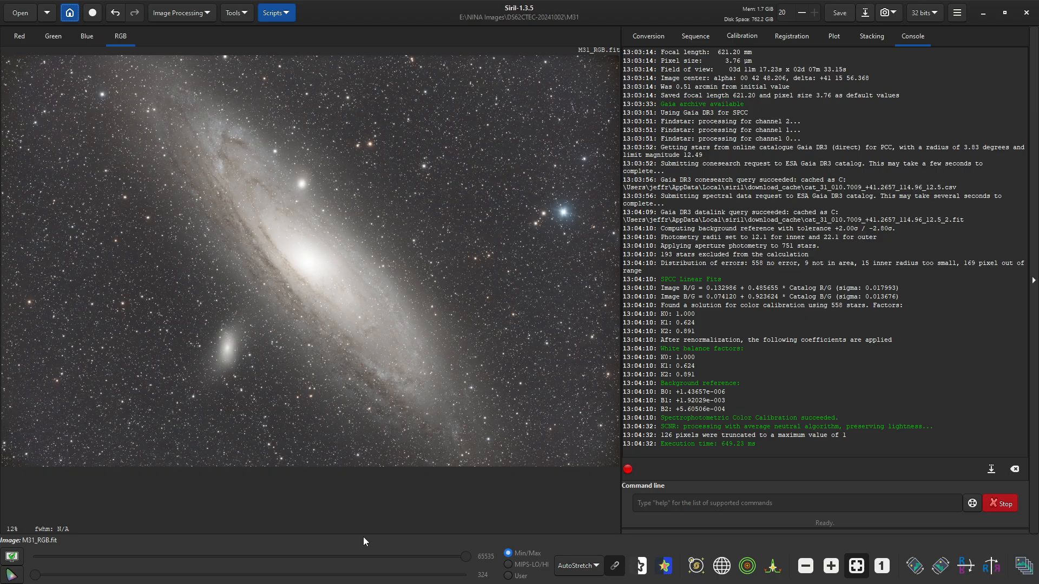
{"action": "key", "text": "alt+Tab"}
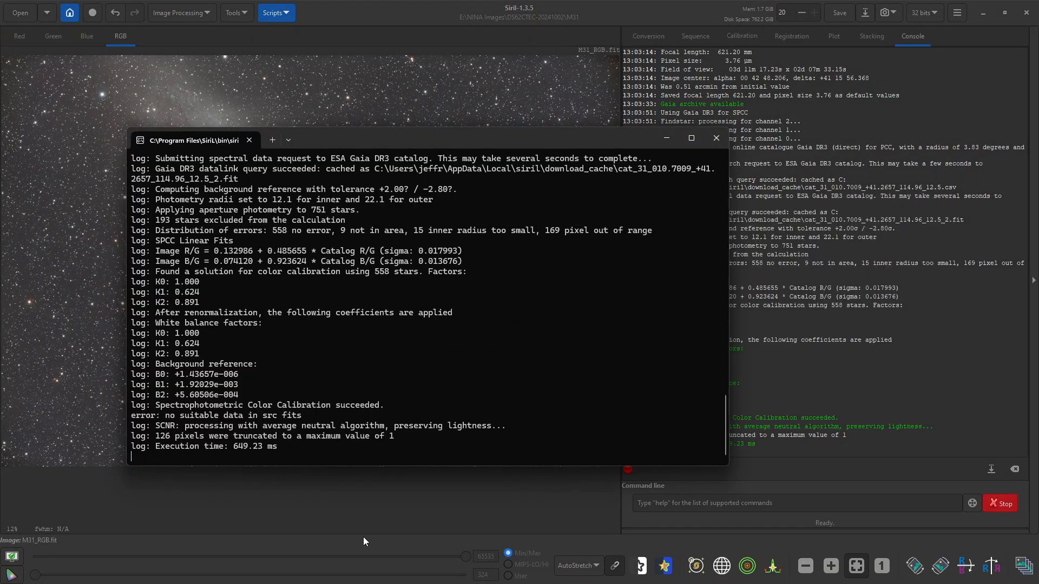
{"action": "key", "text": "super"}
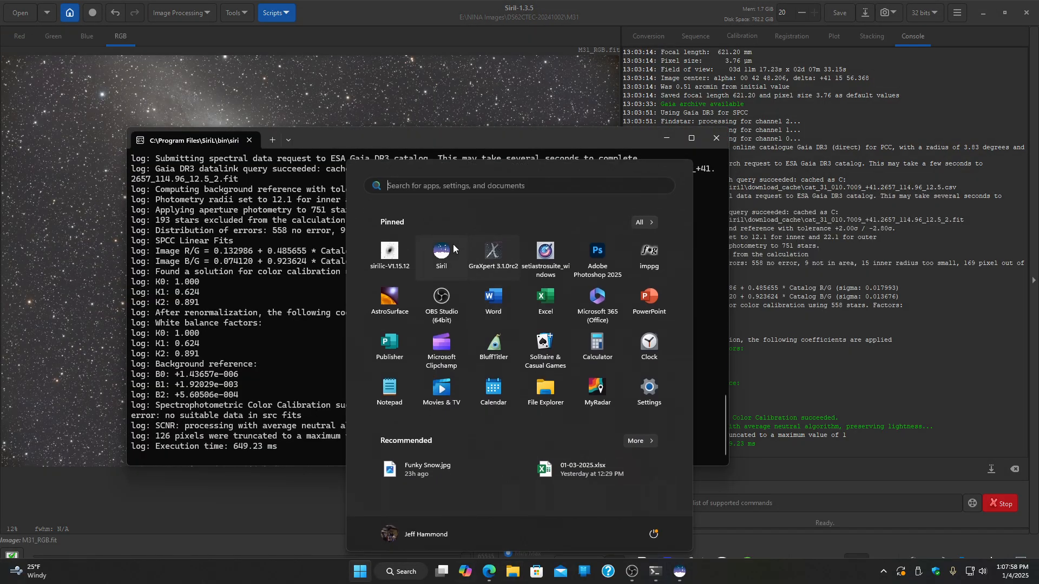
{"action": "left_click", "coordinate": [387, 262]}
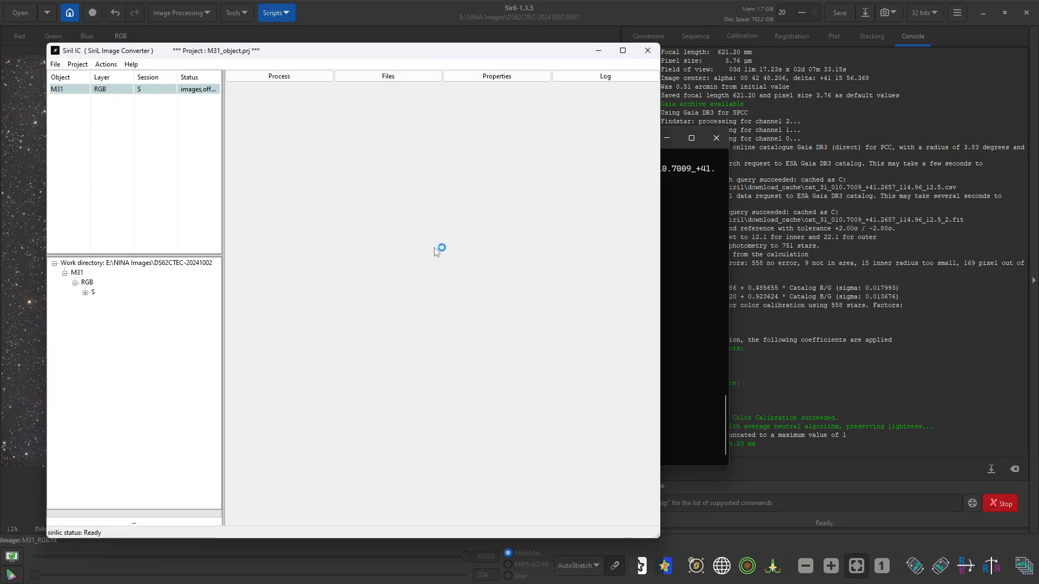
- Try setting up a new SiriLic project with the OSC/CCD color layer instead of mono Light, and discard it
{"action": "left_click", "coordinate": [56, 65]}
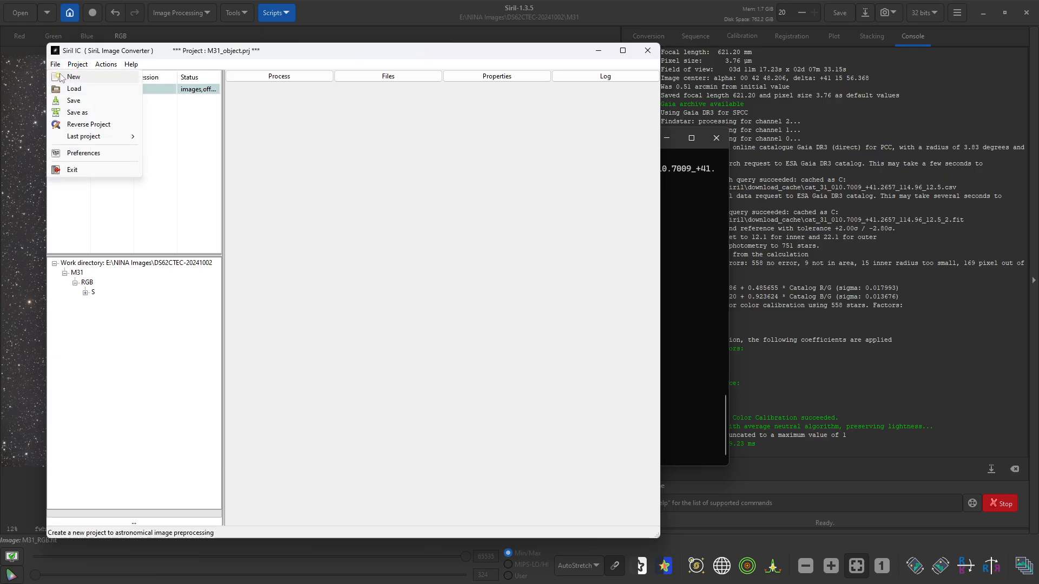
{"action": "left_click", "coordinate": [61, 77]}
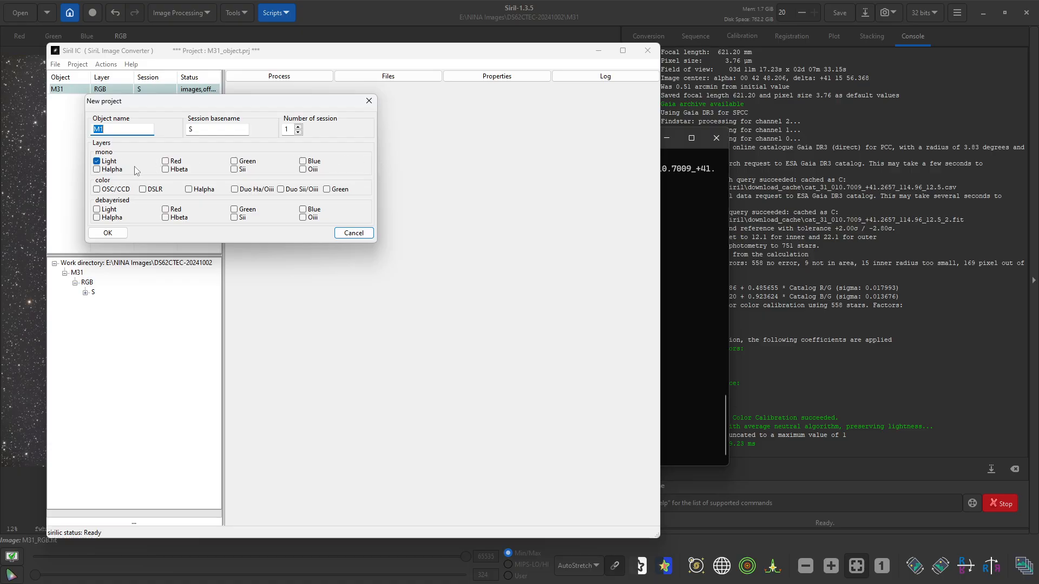
{"action": "left_click", "coordinate": [97, 161]}
{"action": "left_click", "coordinate": [97, 190]}
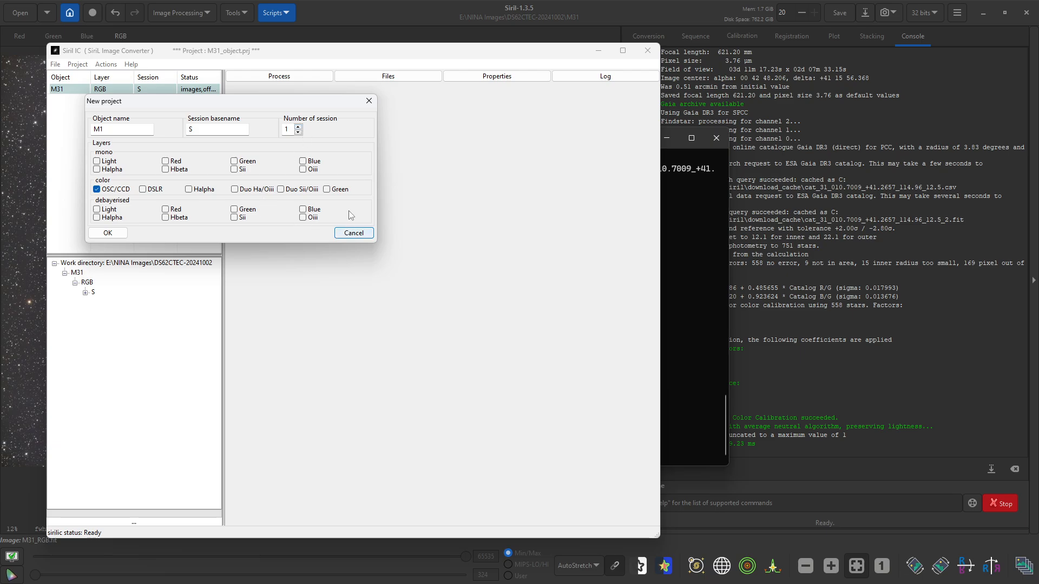
{"action": "left_click", "coordinate": [369, 100]}
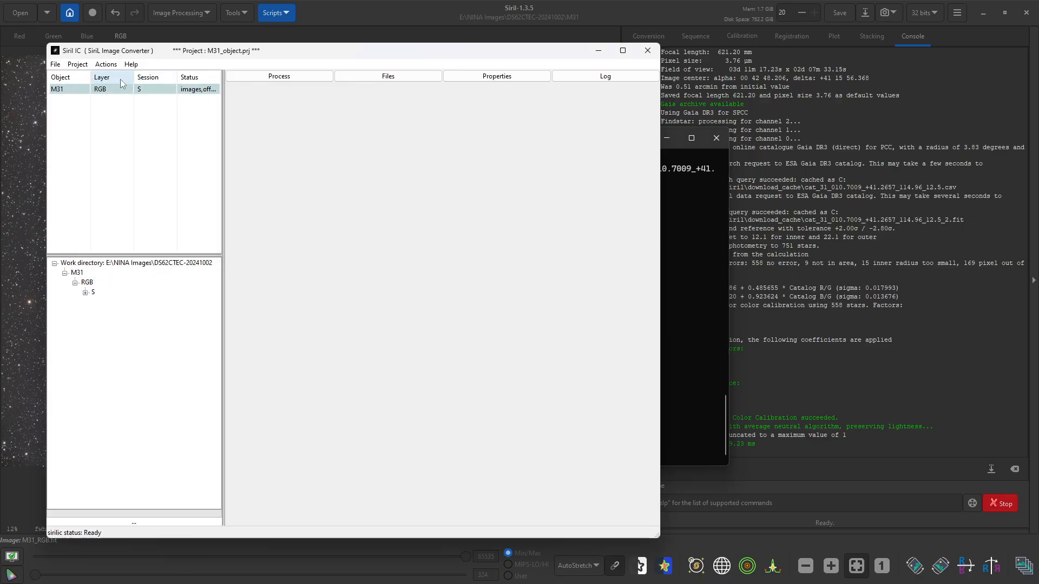
- Review SiriLic's available processing actions without running any, and close SiriLic
{"action": "left_click", "coordinate": [112, 65]}
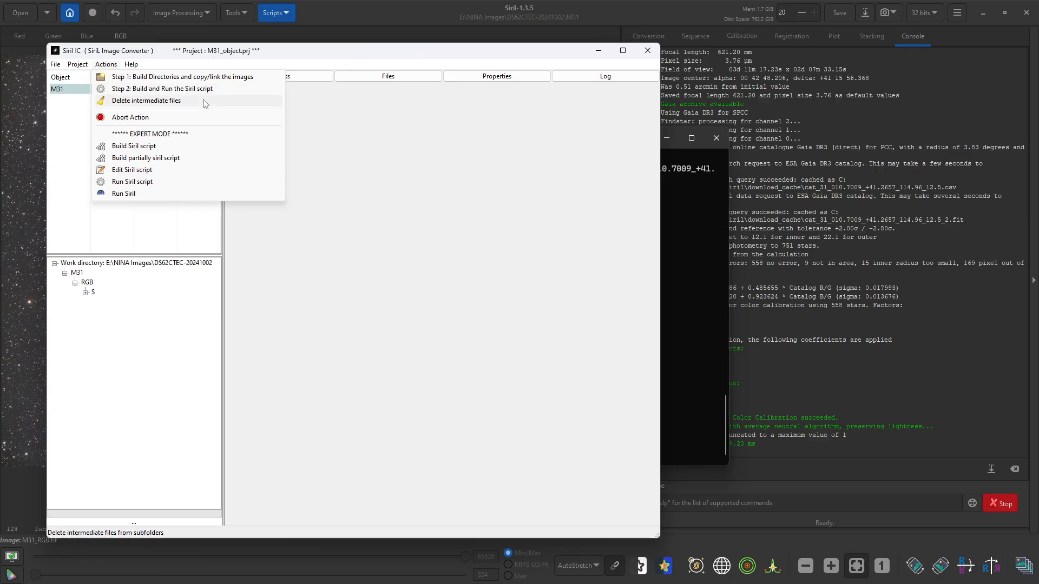
{"action": "left_click", "coordinate": [358, 190]}
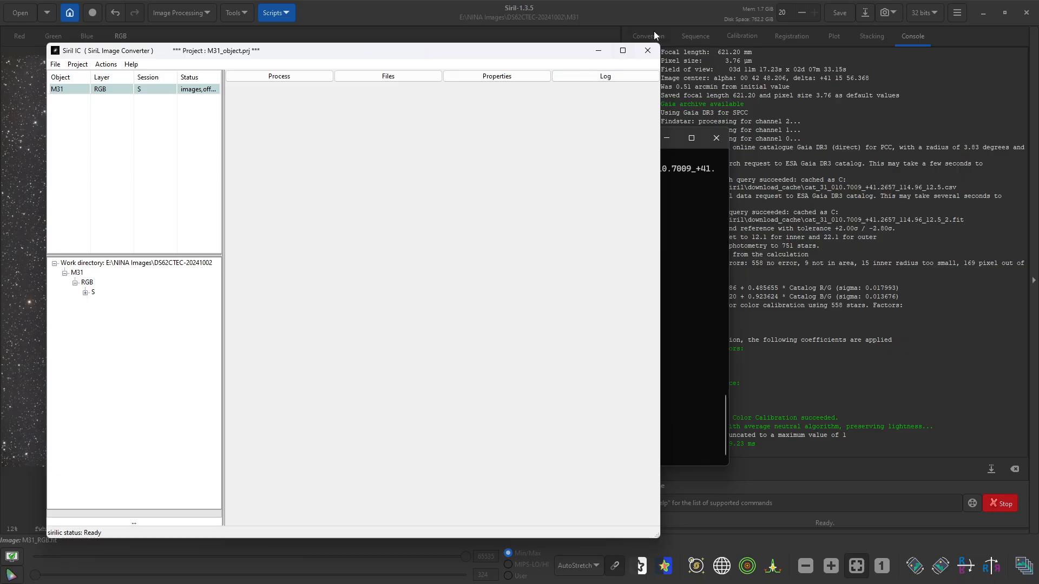
{"action": "left_click", "coordinate": [649, 53]}
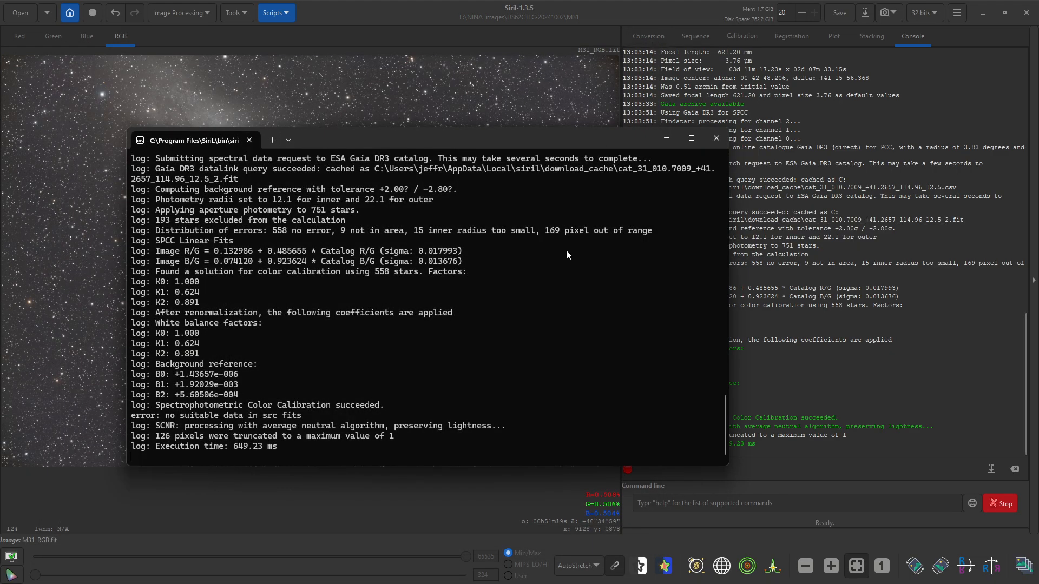